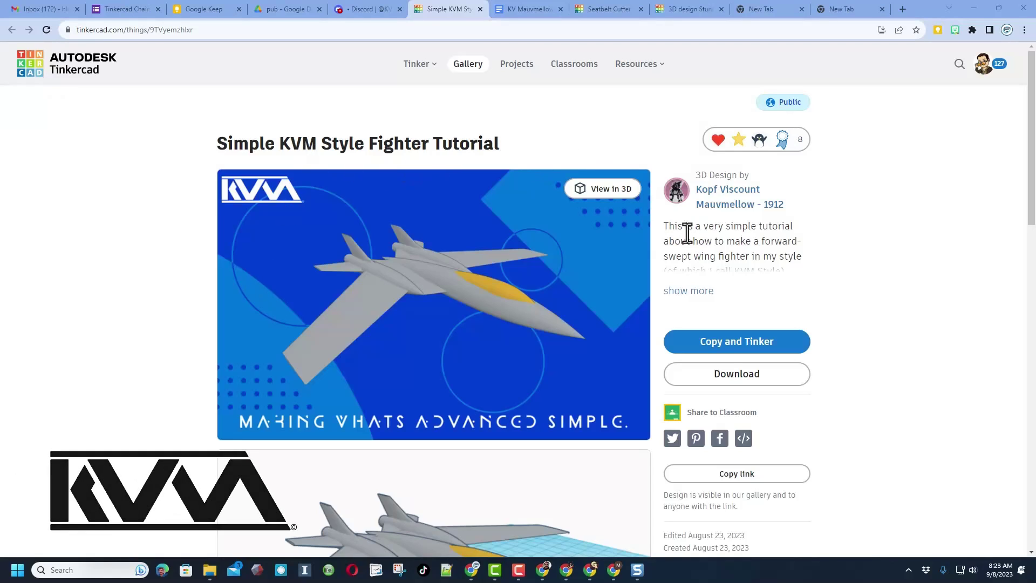
Review the Simple KVM Style Fighter Tutorial's full description, its linked document and the available reactions
{"action": "left_click", "coordinate": [691, 293]}
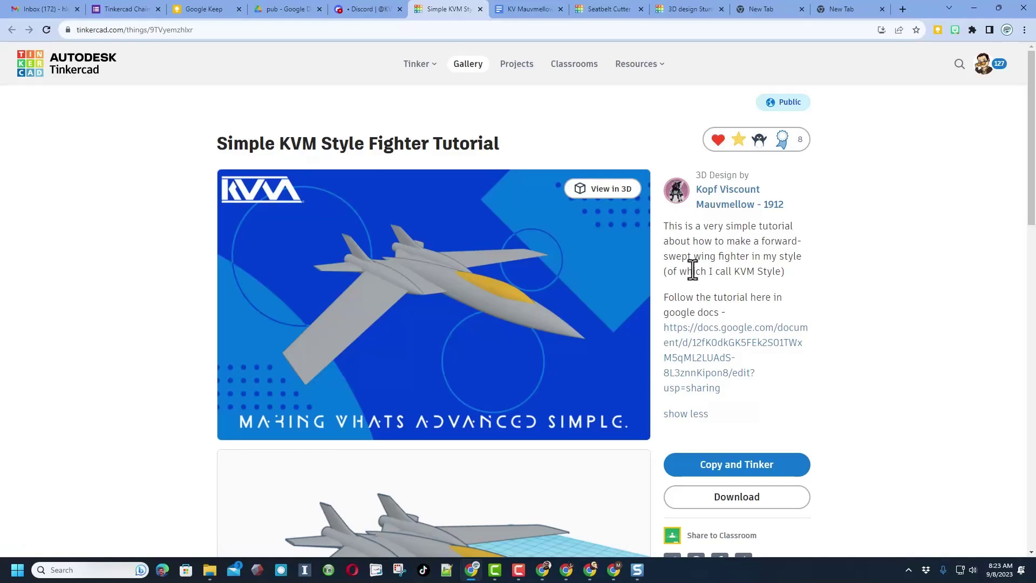
{"action": "key", "text": "ctrl+Tab"}
{"action": "scroll", "coordinate": [620, 207], "scroll_direction": "down", "scroll_amount": 6}
{"action": "scroll", "coordinate": [623, 203], "scroll_direction": "down", "scroll_amount": 2}
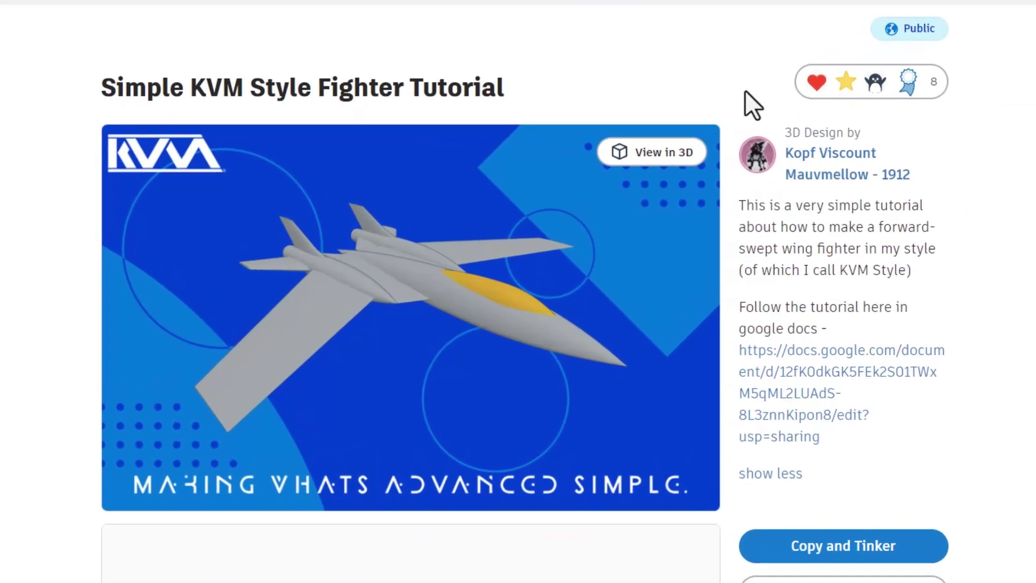
{"action": "left_click", "coordinate": [861, 86]}
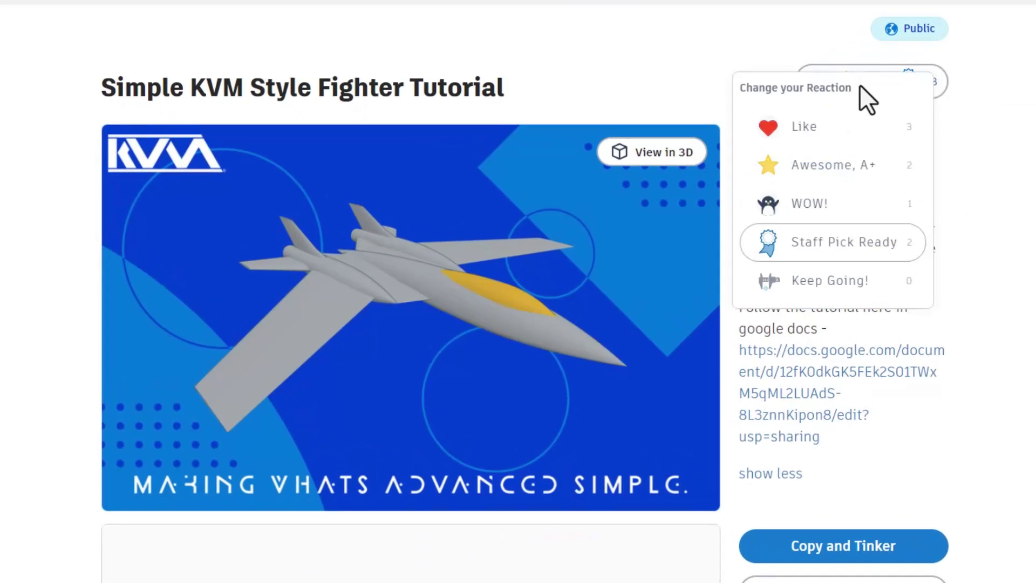
{"action": "left_click", "coordinate": [915, 243]}
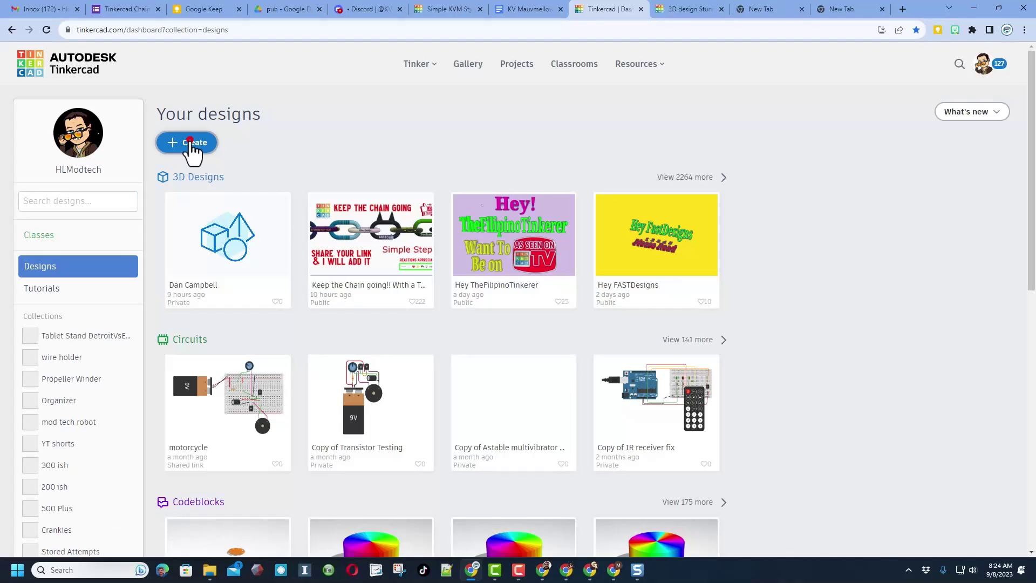
Create a new 3D design and name it "jet kvm"
{"action": "left_click", "coordinate": [190, 141]}
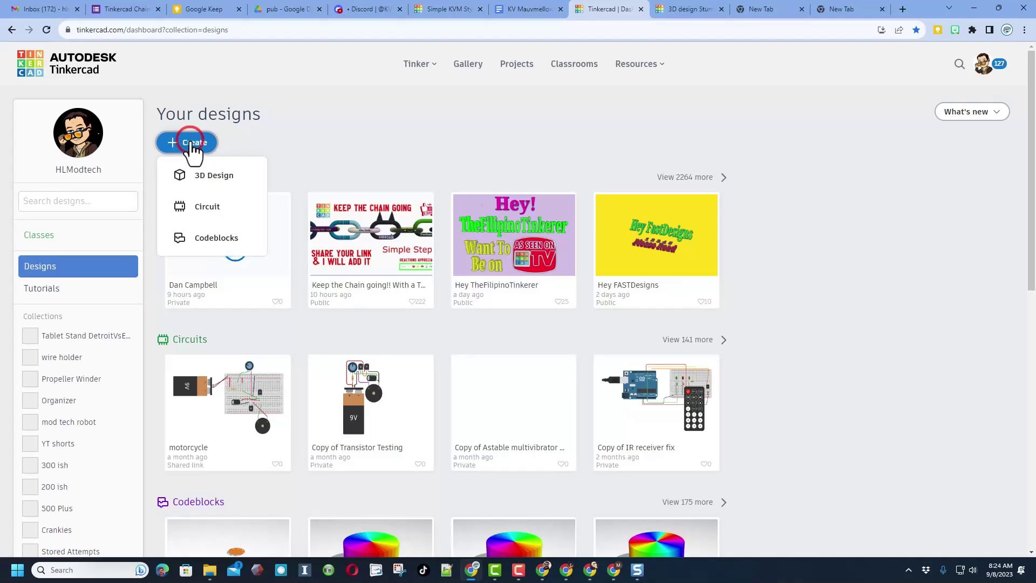
{"action": "left_click", "coordinate": [215, 177]}
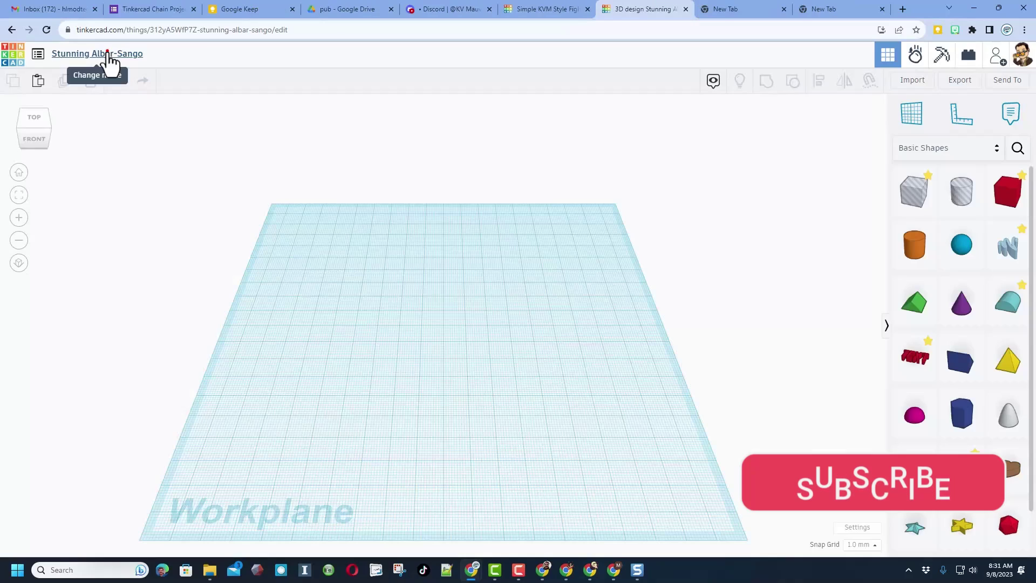
{"action": "left_click", "coordinate": [108, 54]}
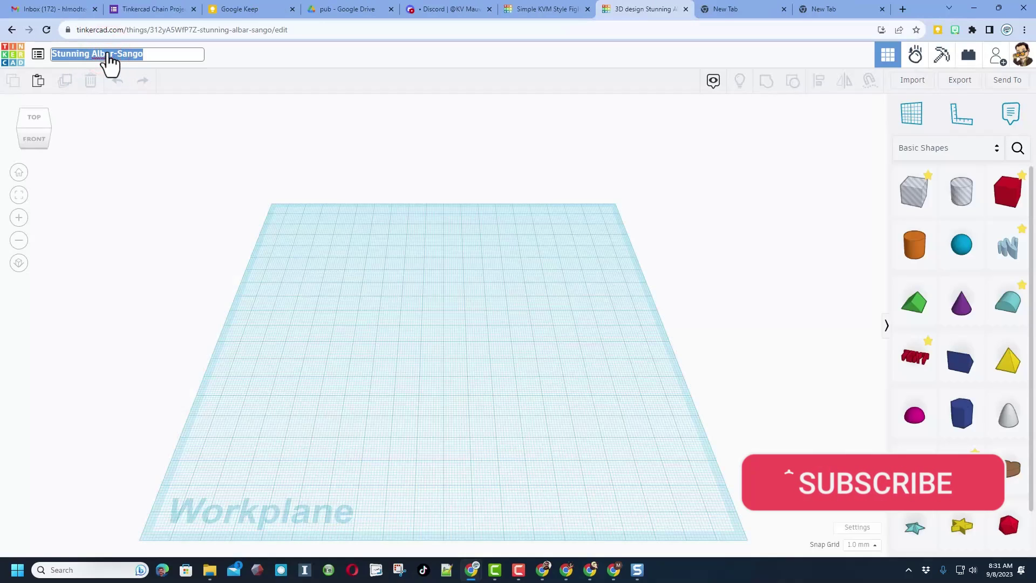
{"action": "type", "text": "jet kvm"}
{"action": "key", "text": "Return"}
Place a solid box near the middle of the workplane
{"action": "right_click_drag", "start_coordinate": [456, 348], "coordinate": [474, 361]}
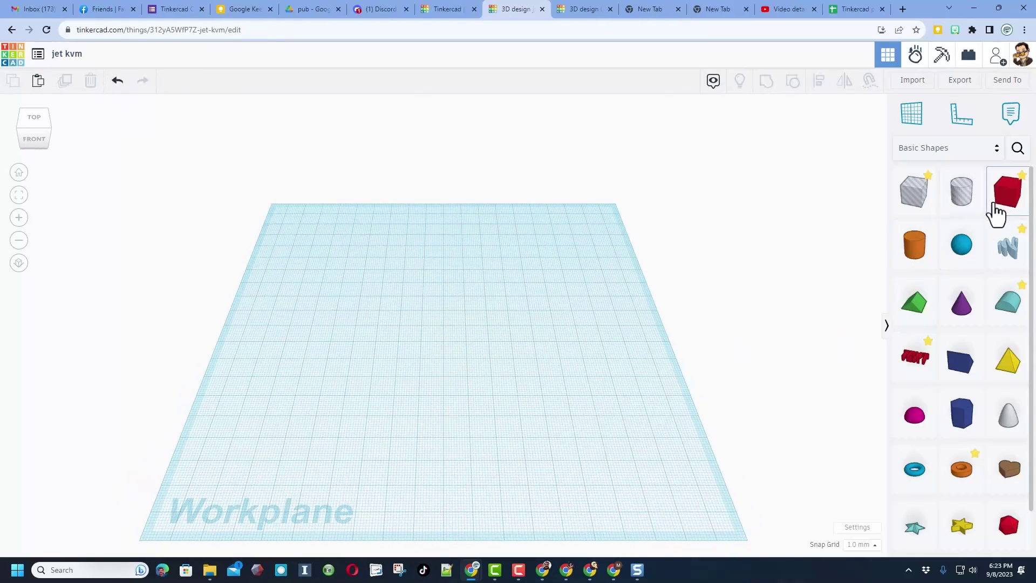
{"action": "left_click", "coordinate": [996, 200]}
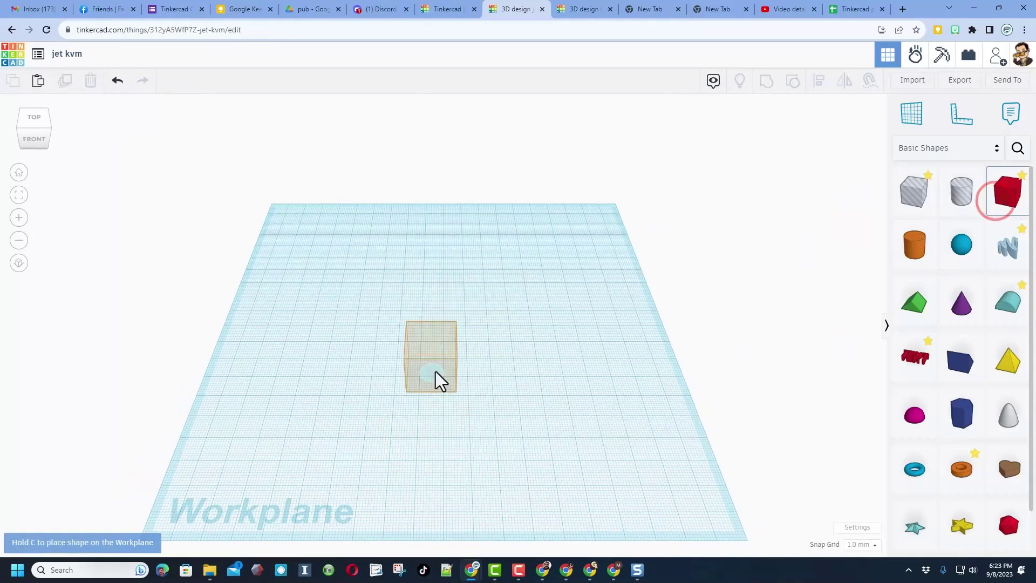
{"action": "left_click", "coordinate": [473, 313]}
{"action": "right_click_drag", "start_coordinate": [518, 367], "coordinate": [470, 328]}
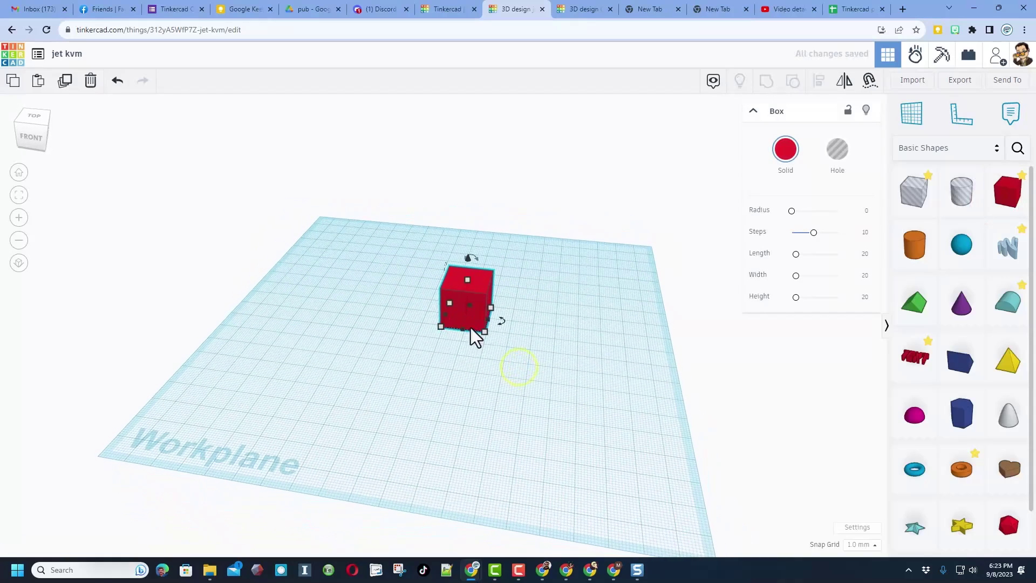
Search the community shapes for "ogi" and place the Ogive nose cone on the box's front face
{"action": "left_click", "coordinate": [1018, 153]}
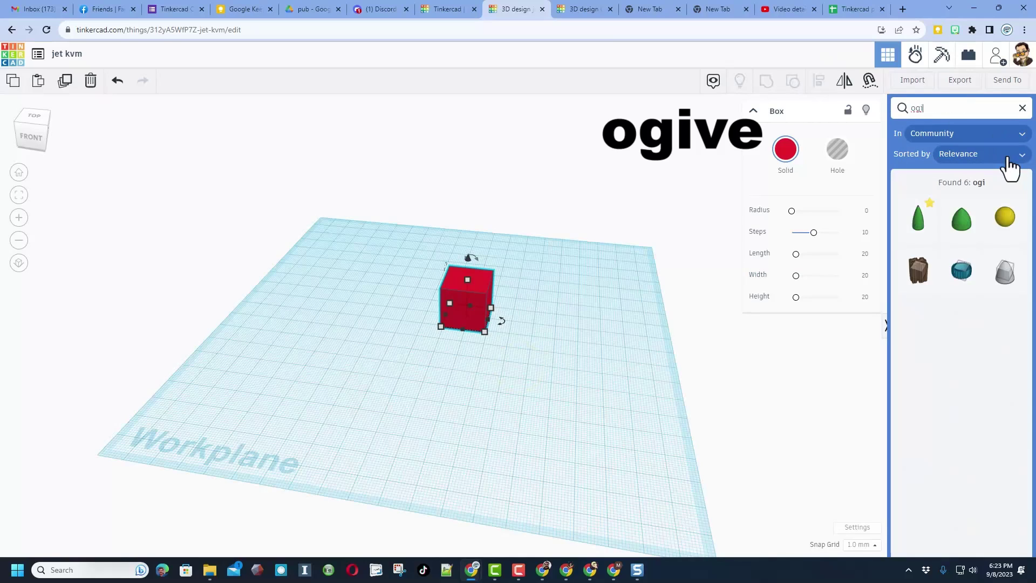
{"action": "left_click_drag", "start_coordinate": [916, 238], "coordinate": [462, 311]}
{"action": "right_click_drag", "start_coordinate": [598, 384], "coordinate": [520, 359]}
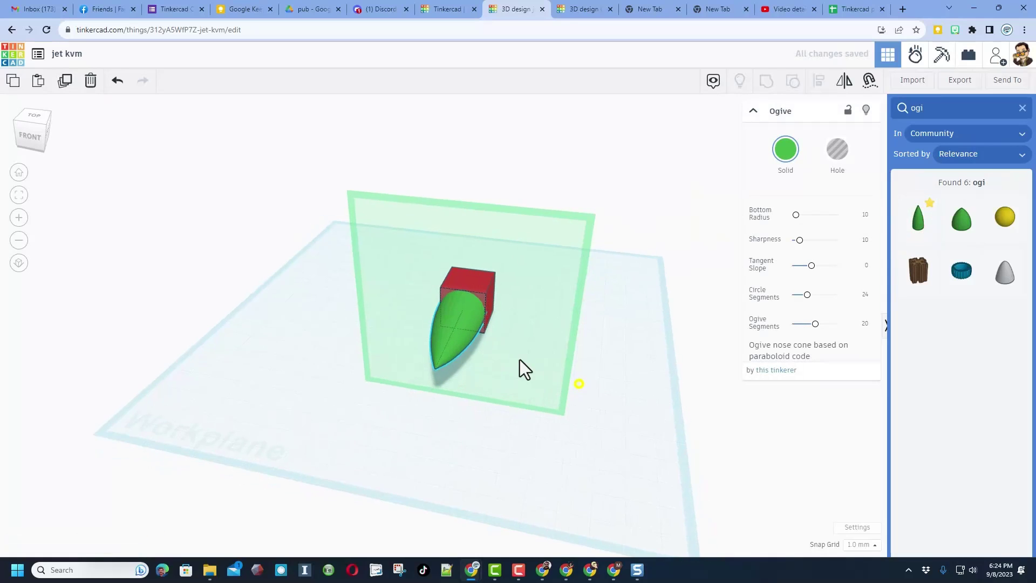
Set the ogive's Circle Segments to 64 and its Ogive Segments to 36
{"action": "left_click_drag", "start_coordinate": [807, 294], "coordinate": [824, 295]}
{"action": "left_click_drag", "start_coordinate": [778, 463], "coordinate": [828, 481]}
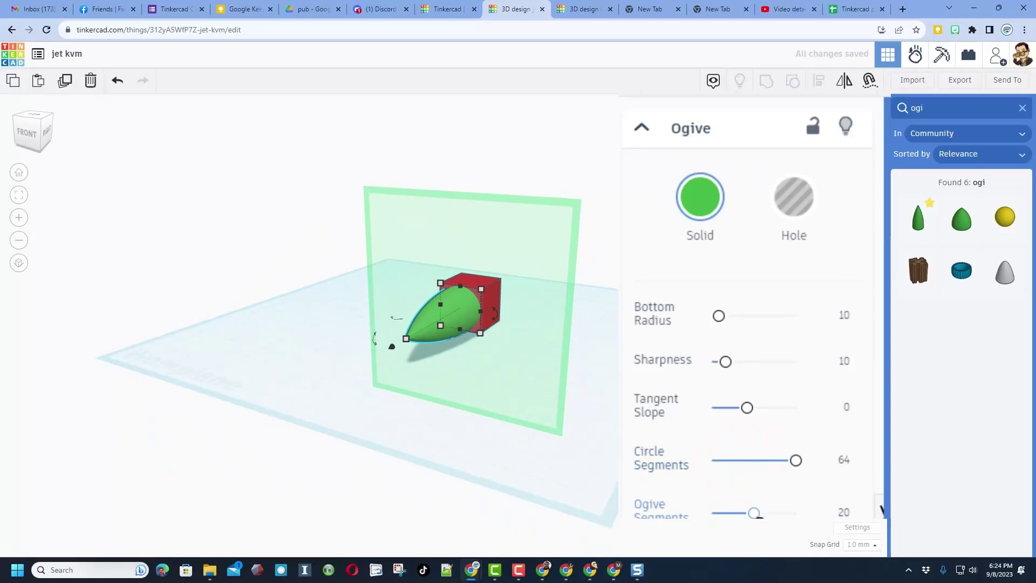
{"action": "left_click_drag", "start_coordinate": [754, 513], "coordinate": [796, 513]}
Move the box away from the ogive and stretch the ogive lengthwise to 59 mm
{"action": "right_click_drag", "start_coordinate": [551, 343], "coordinate": [418, 400]}
{"action": "left_click", "coordinate": [417, 400]}
{"action": "left_click_drag", "start_coordinate": [478, 331], "coordinate": [521, 236]}
{"action": "left_click", "coordinate": [502, 419]}
{"action": "right_click_drag", "start_coordinate": [502, 389], "coordinate": [378, 331]}
{"action": "left_click", "coordinate": [378, 331]}
{"action": "left_click_drag", "start_coordinate": [342, 351], "coordinate": [316, 364]}
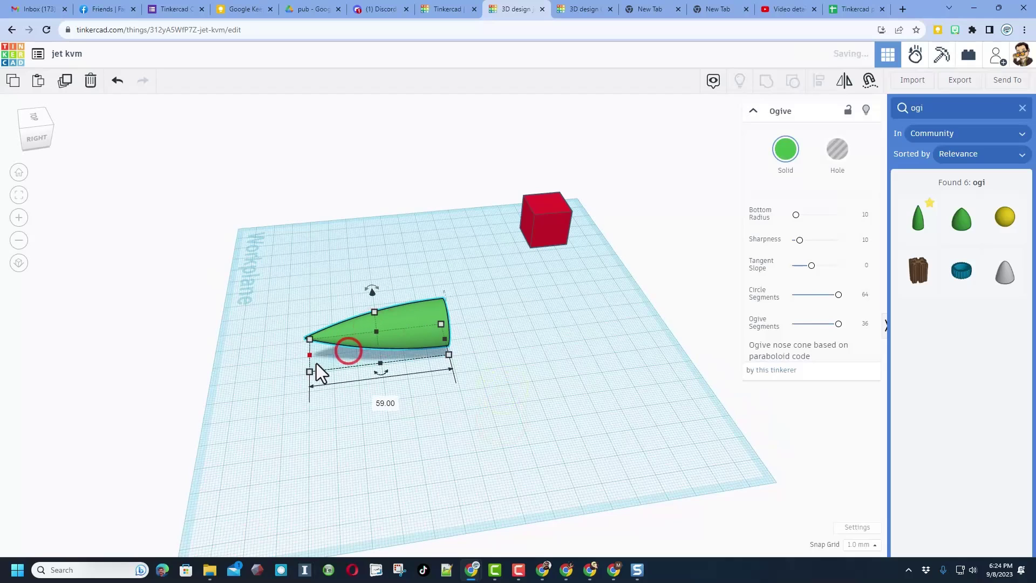
Duplicate the ogive and mirror the copy along its length
{"action": "right_click_drag", "start_coordinate": [420, 408], "coordinate": [388, 372]}
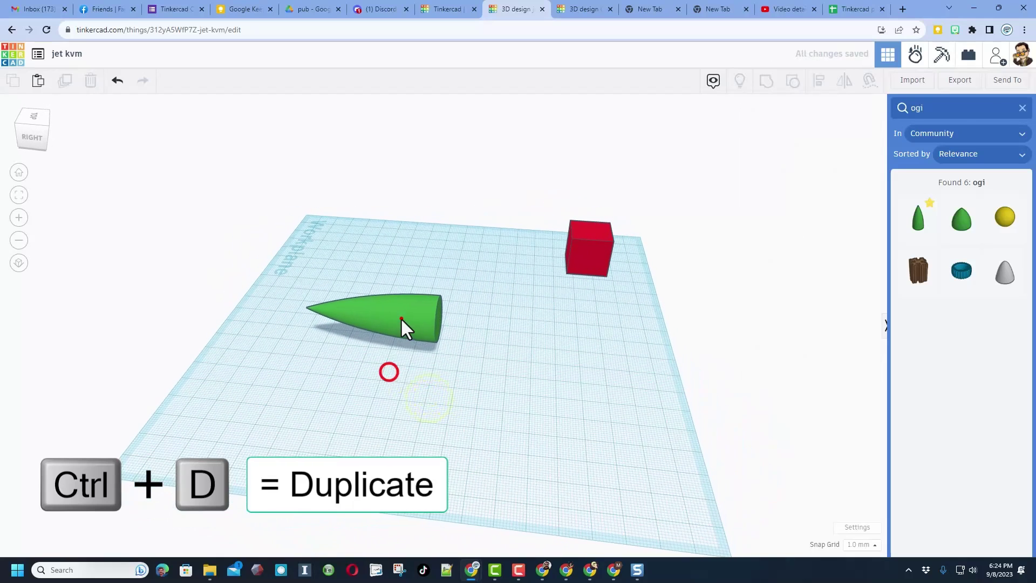
{"action": "left_click", "coordinate": [400, 319]}
{"action": "key", "text": "ctrl+d"}
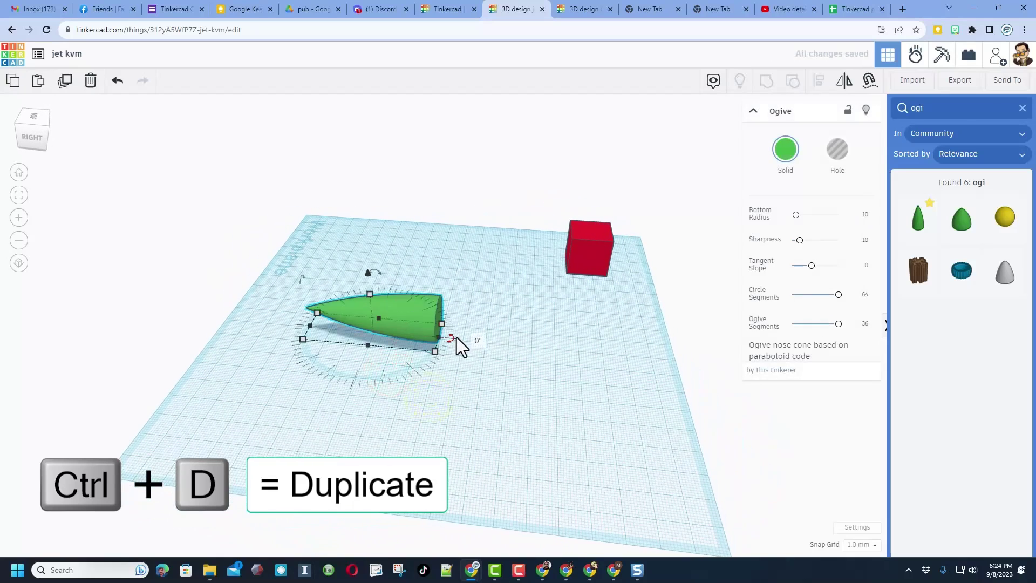
{"action": "left_click", "coordinate": [843, 76]}
{"action": "left_click", "coordinate": [381, 312]}
Drop the mirrored ogive onto a workplane set on the original's flat end, and restore the base workplane
{"action": "key", "text": "w"}
{"action": "right_click_drag", "start_coordinate": [450, 386], "coordinate": [423, 393]}
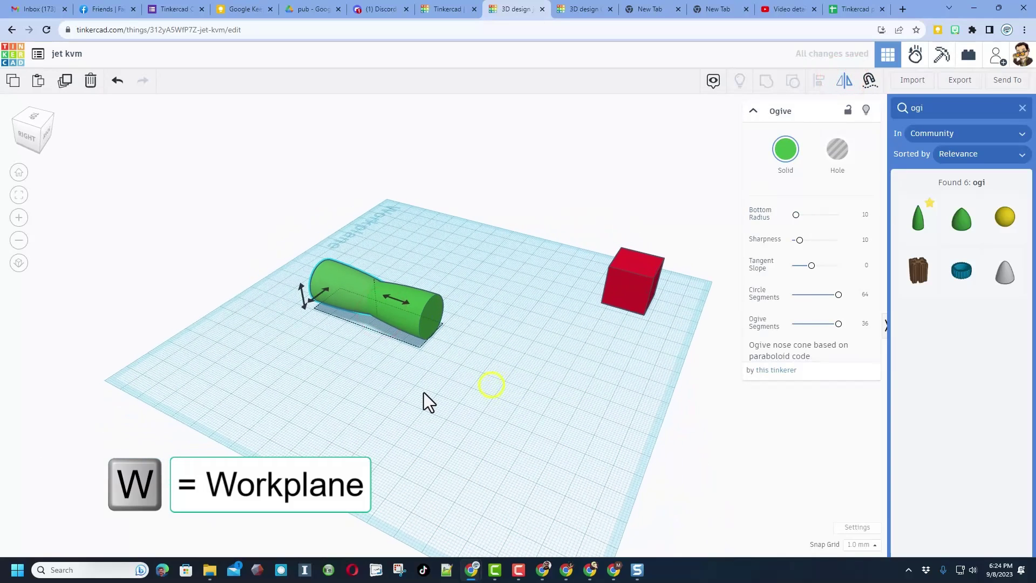
{"action": "key", "text": "w"}
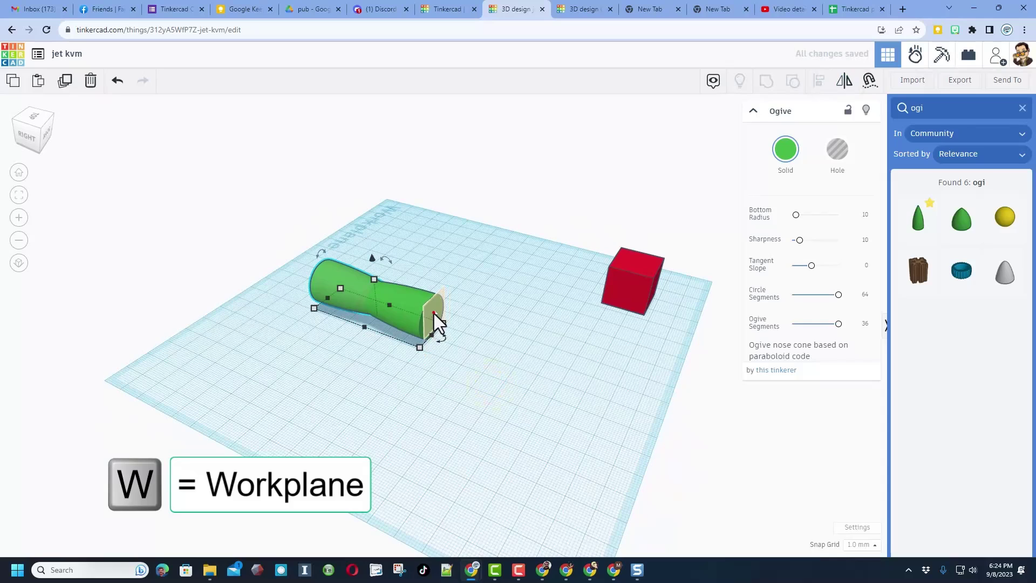
{"action": "left_click", "coordinate": [434, 314]}
{"action": "left_click", "coordinate": [319, 280]}
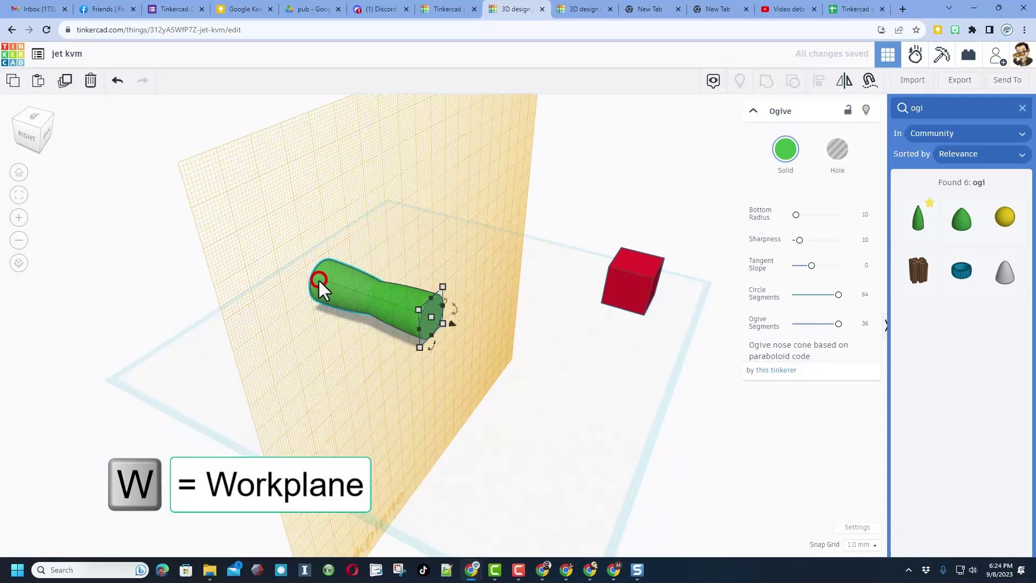
{"action": "left_click", "coordinate": [258, 271]}
{"action": "left_click", "coordinate": [347, 268]}
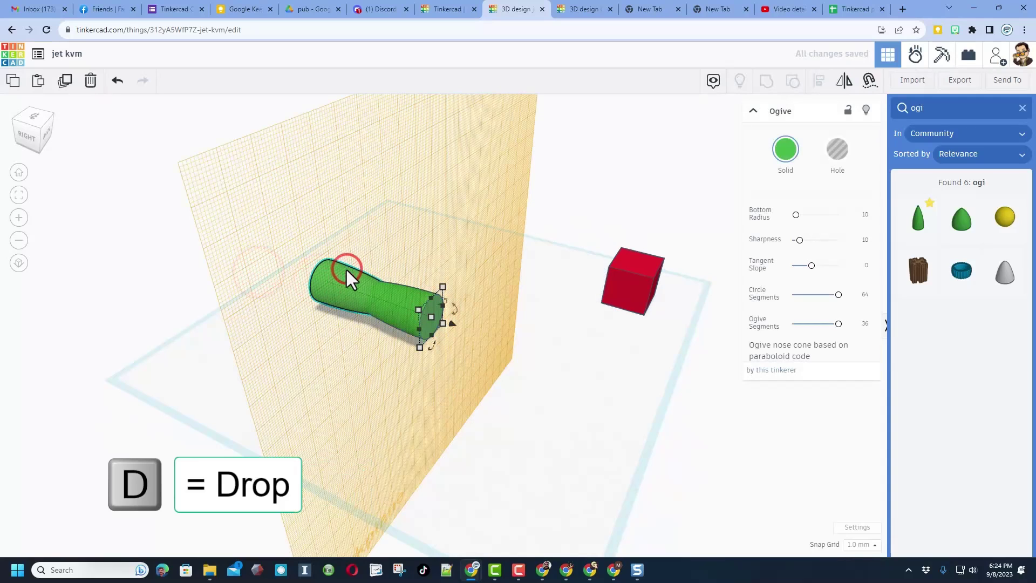
{"action": "key", "text": "d"}
{"action": "left_click", "coordinate": [317, 348]}
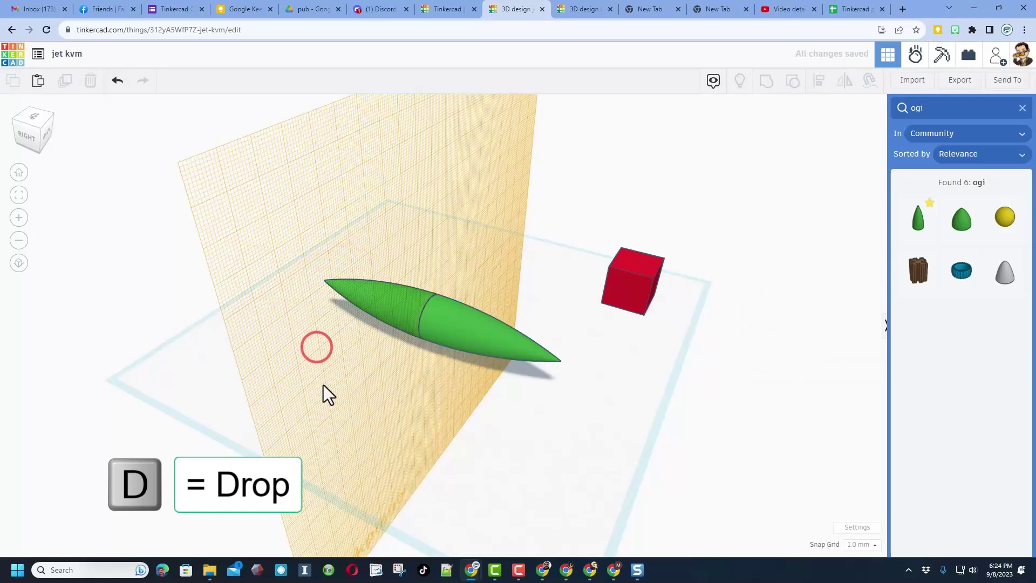
{"action": "left_click", "coordinate": [470, 434]}
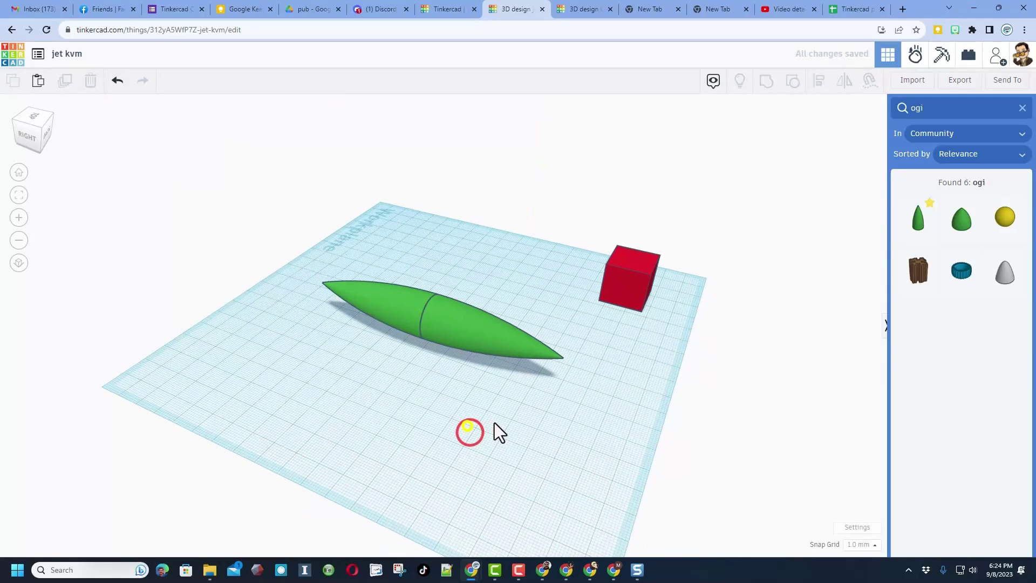
Stretch the mirrored ogive lengthwise to 80 mm
{"action": "left_click", "coordinate": [507, 323]}
{"action": "left_click_drag", "start_coordinate": [569, 352], "coordinate": [617, 363]}
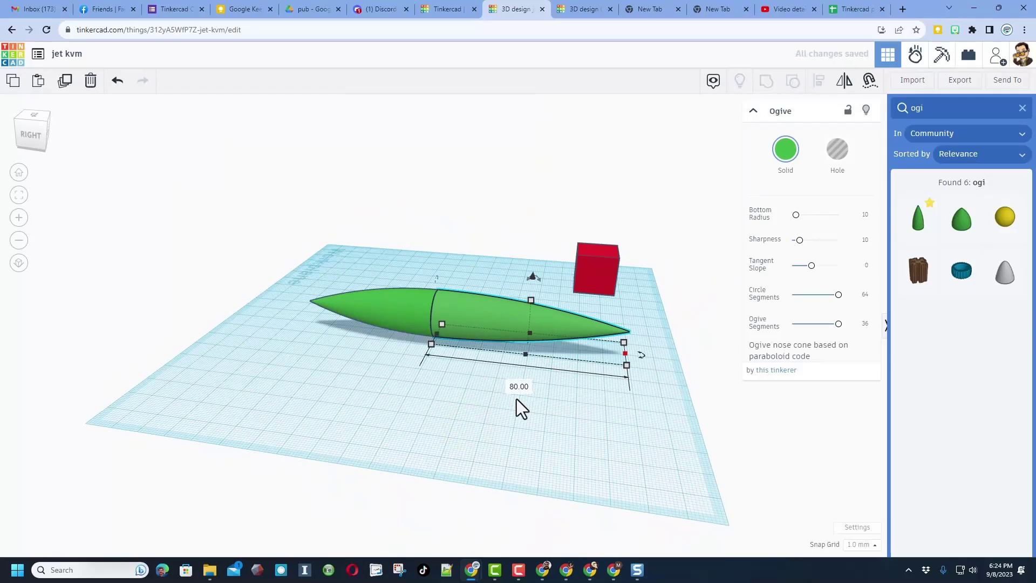
{"action": "right_click_drag", "start_coordinate": [499, 409], "coordinate": [660, 431]}
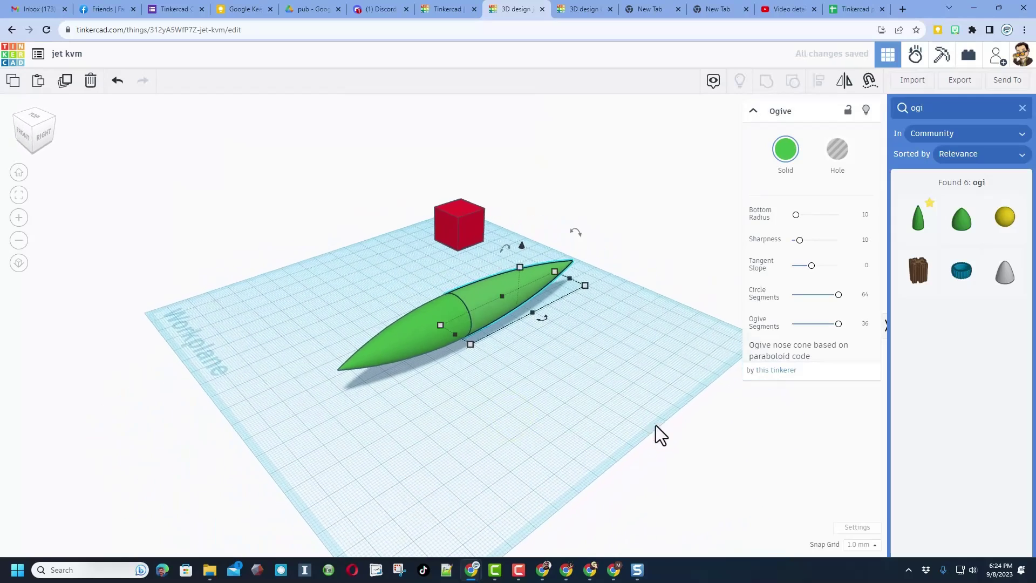
Group the two ogives into one pointed fuselage body
{"action": "left_click", "coordinate": [541, 397]}
{"action": "left_click_drag", "start_coordinate": [391, 284], "coordinate": [477, 349]}
{"action": "key", "text": "ctrl+g"}
{"action": "right_click_drag", "start_coordinate": [429, 340], "coordinate": [445, 324]}
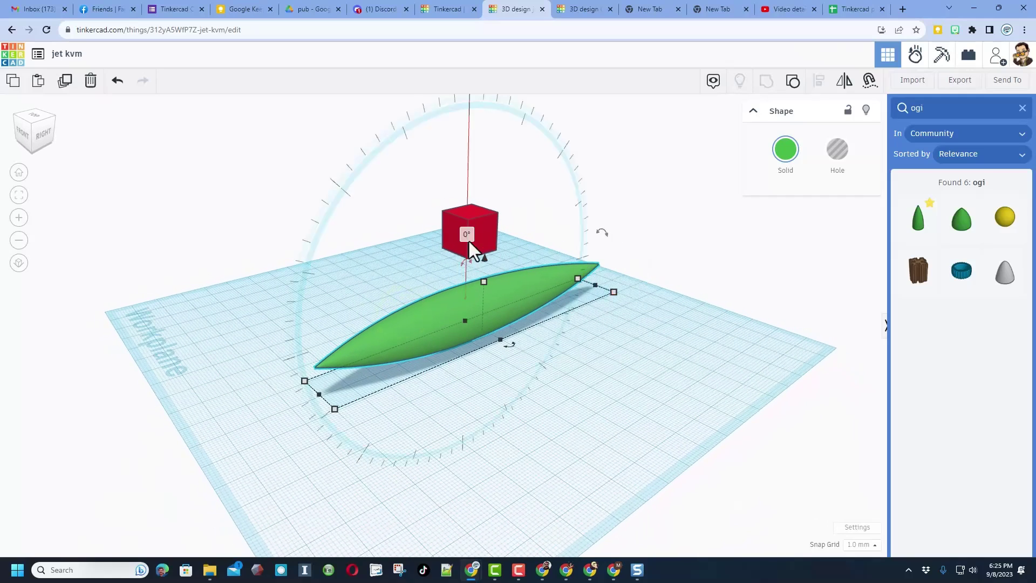
Duplicate the red box, move the copy beside the green body and turn it into a hole
{"action": "left_click", "coordinate": [492, 233]}
{"action": "key", "text": "ctrl+d"}
{"action": "left_click_drag", "start_coordinate": [491, 236], "coordinate": [564, 335]}
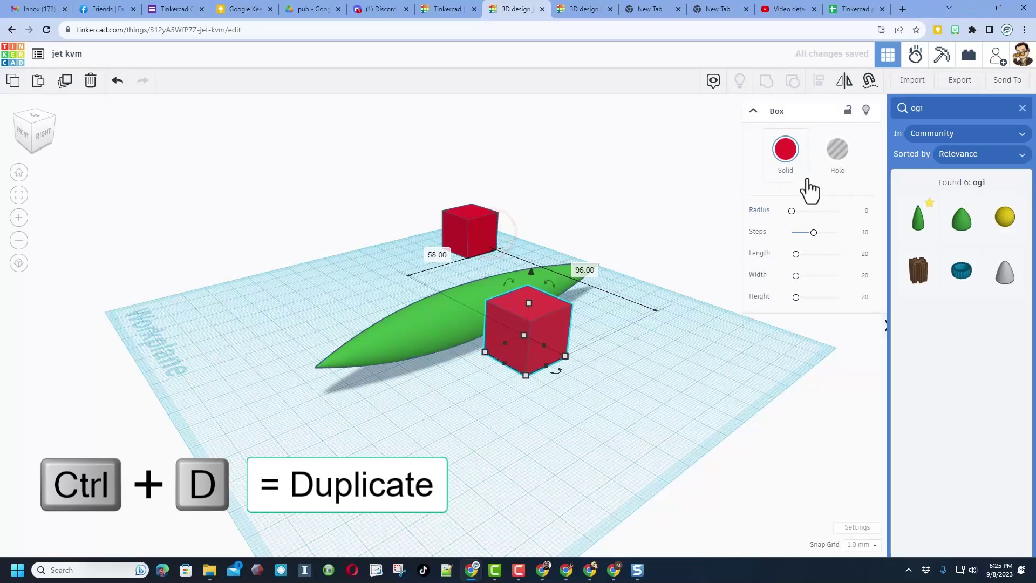
{"action": "left_click", "coordinate": [836, 153]}
{"action": "left_click", "coordinate": [613, 421]}
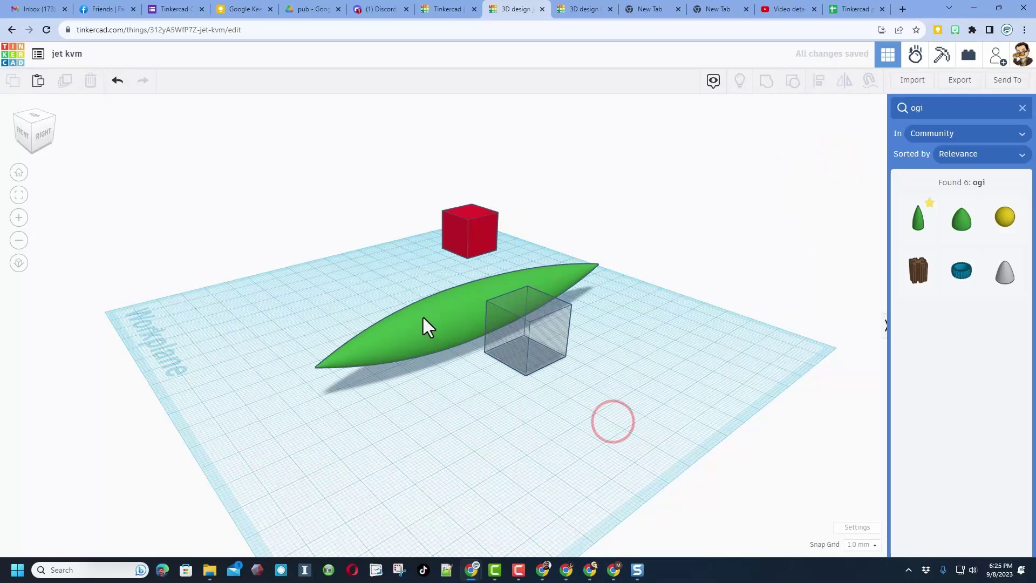
Check the green body's height and set the hole box's height to 10 mm
{"action": "left_click", "coordinate": [446, 319]}
{"action": "left_click", "coordinate": [482, 281]}
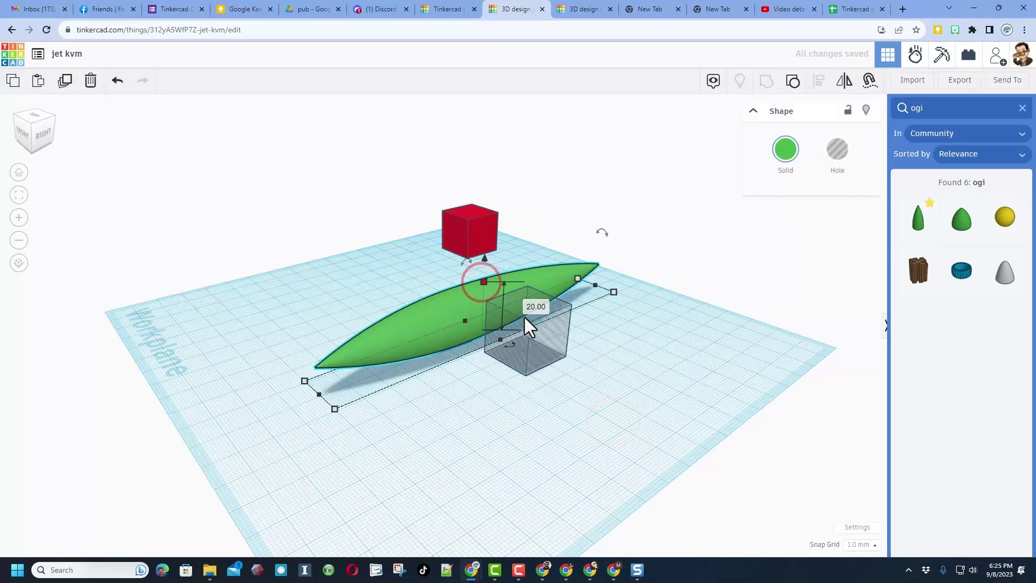
{"action": "left_click", "coordinate": [530, 334]}
{"action": "left_click", "coordinate": [577, 329]}
{"action": "type", "text": "10"}
{"action": "key", "text": "Return"}
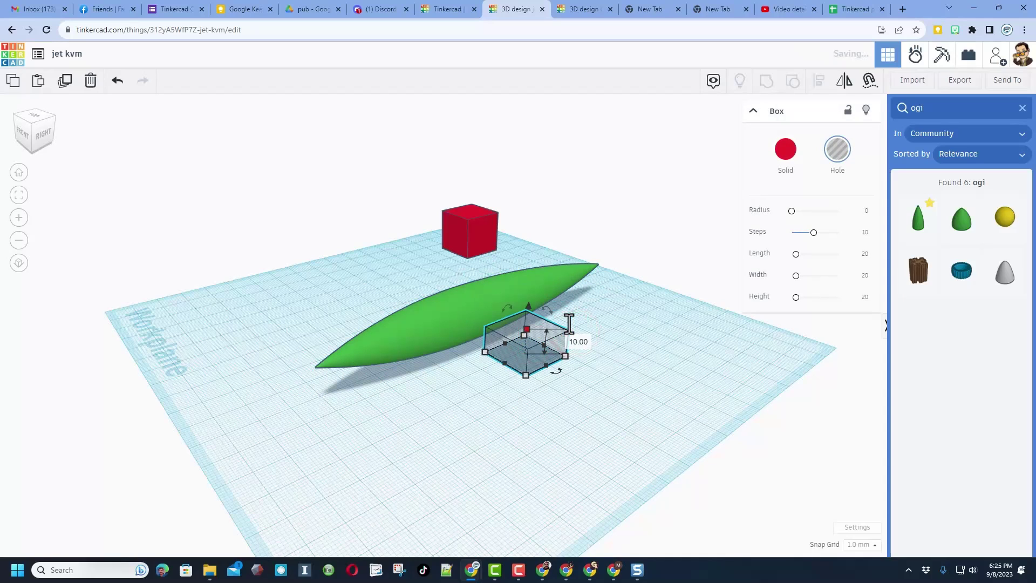
Stretch the hole box to 151 mm long and widen it to span the green body's full underside
{"action": "left_click_drag", "start_coordinate": [510, 362], "coordinate": [307, 419]}
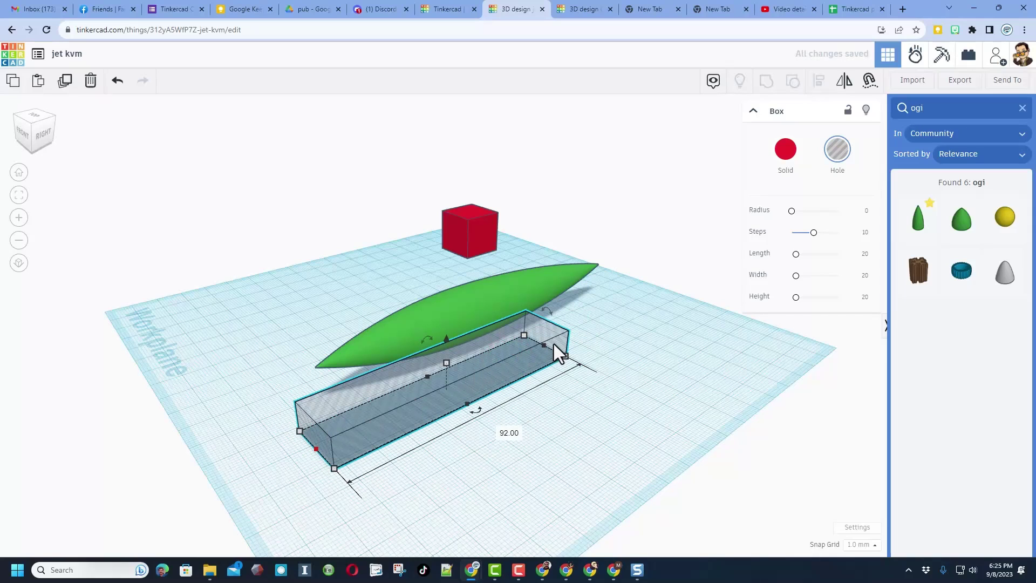
{"action": "left_click_drag", "start_coordinate": [546, 345], "coordinate": [613, 305]}
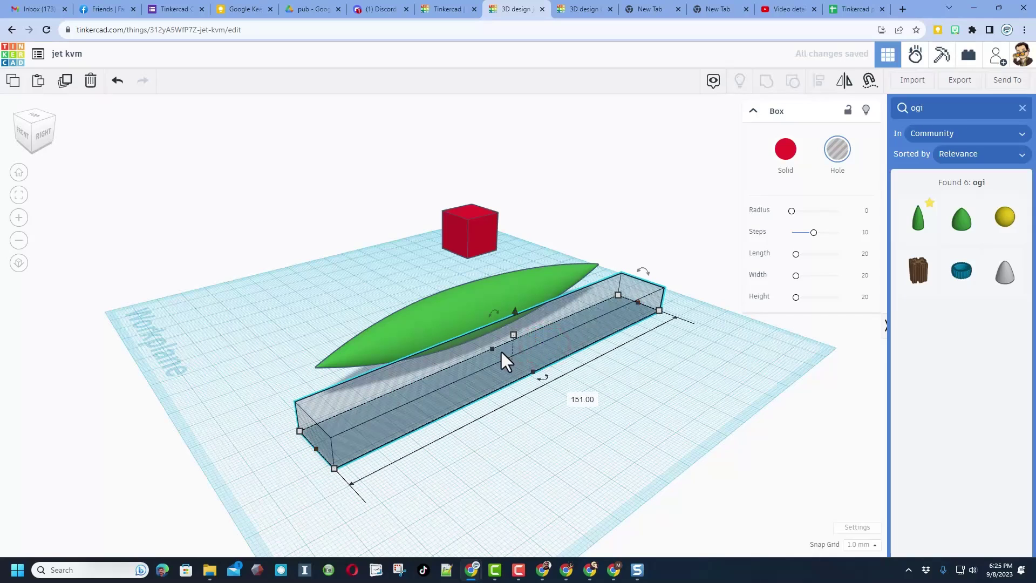
{"action": "right_click_drag", "start_coordinate": [435, 364], "coordinate": [524, 322]}
Group the hole box with the green body to cut away its lower half
{"action": "left_click_drag", "start_coordinate": [507, 313], "coordinate": [351, 369]}
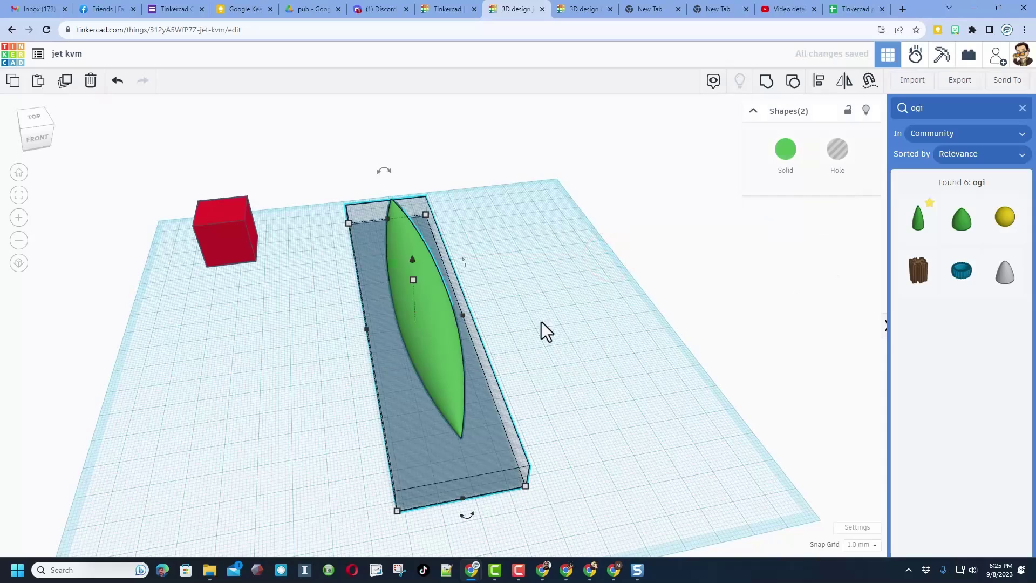
{"action": "left_click", "coordinate": [769, 88]}
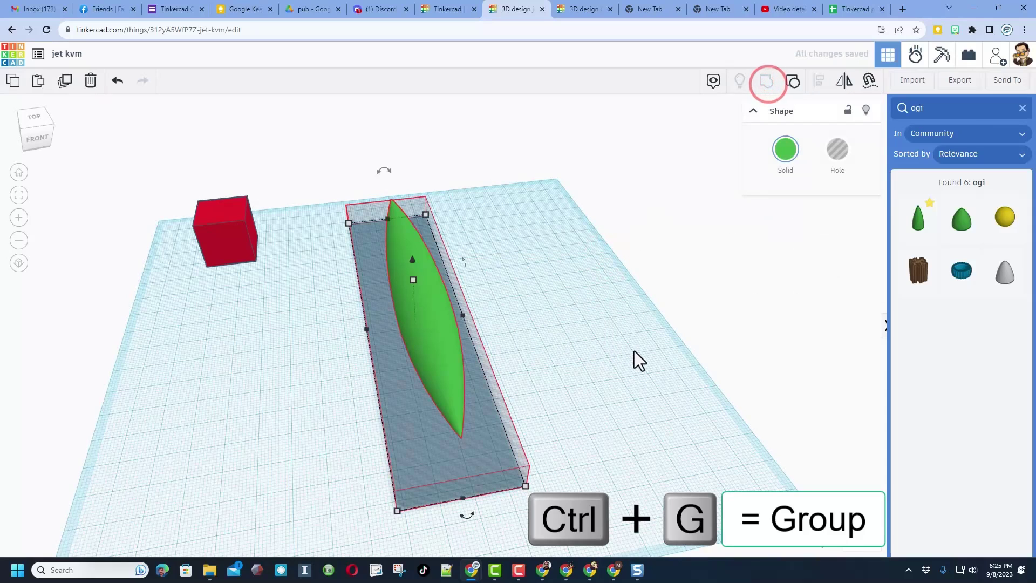
{"action": "right_click_drag", "start_coordinate": [692, 377], "coordinate": [595, 367]}
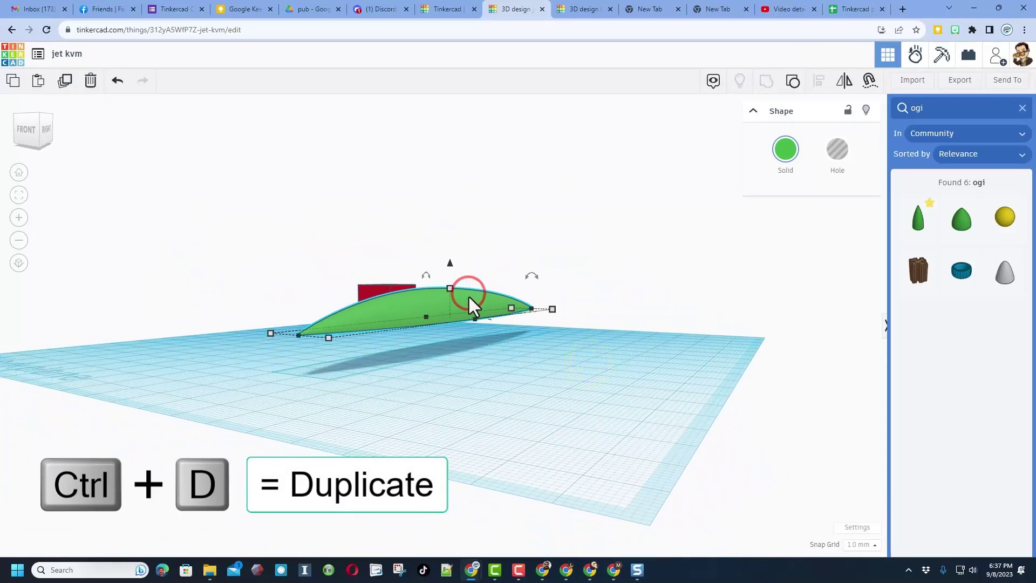
Duplicate the green half body and drop the copy straight down onto a new horizontal workplane
{"action": "key", "text": "ctrl+d"}
{"action": "right_click_drag", "start_coordinate": [517, 390], "coordinate": [446, 338]}
{"action": "key", "text": "w"}
{"action": "left_click", "coordinate": [386, 317]}
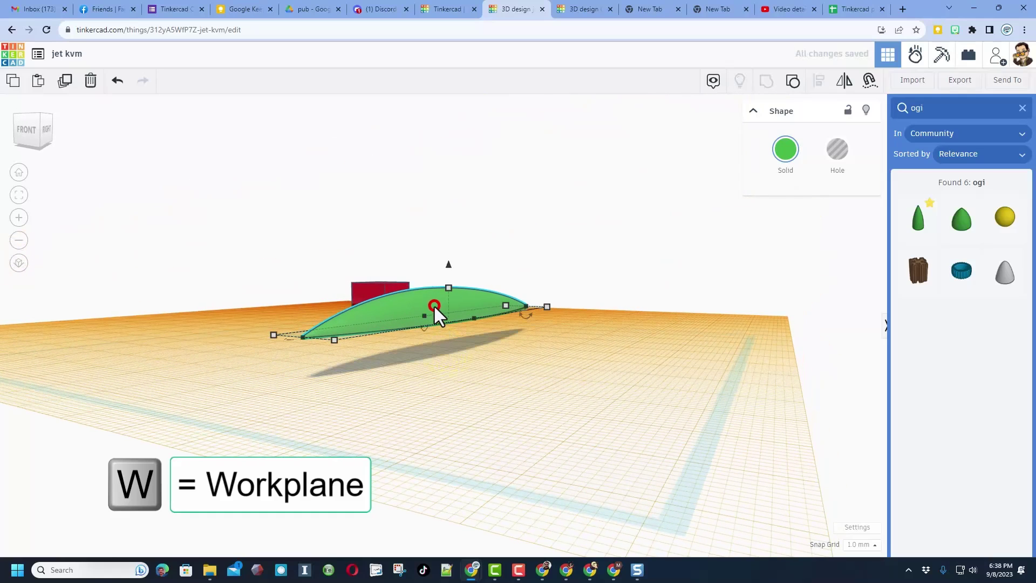
{"action": "key", "text": "d"}
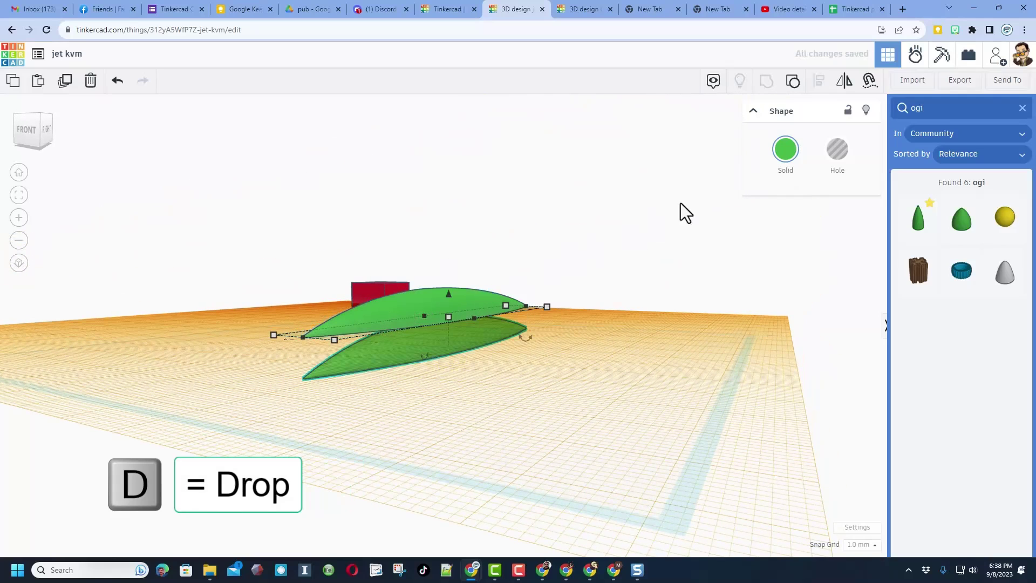
Mirror the dropped copy vertically so it forms the underside of the green body
{"action": "left_click", "coordinate": [845, 81]}
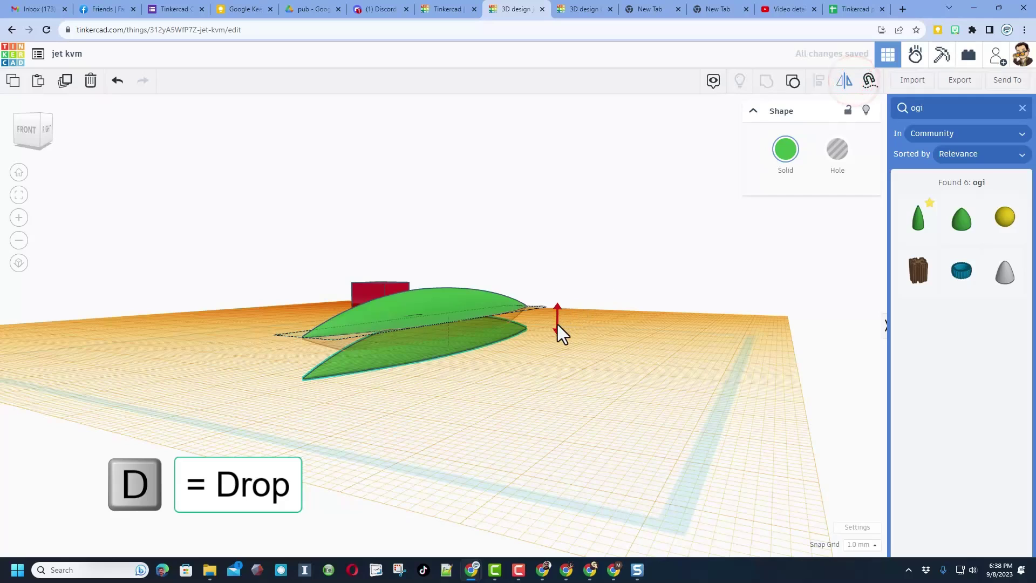
{"action": "left_click", "coordinate": [558, 323]}
{"action": "left_click", "coordinate": [491, 371]}
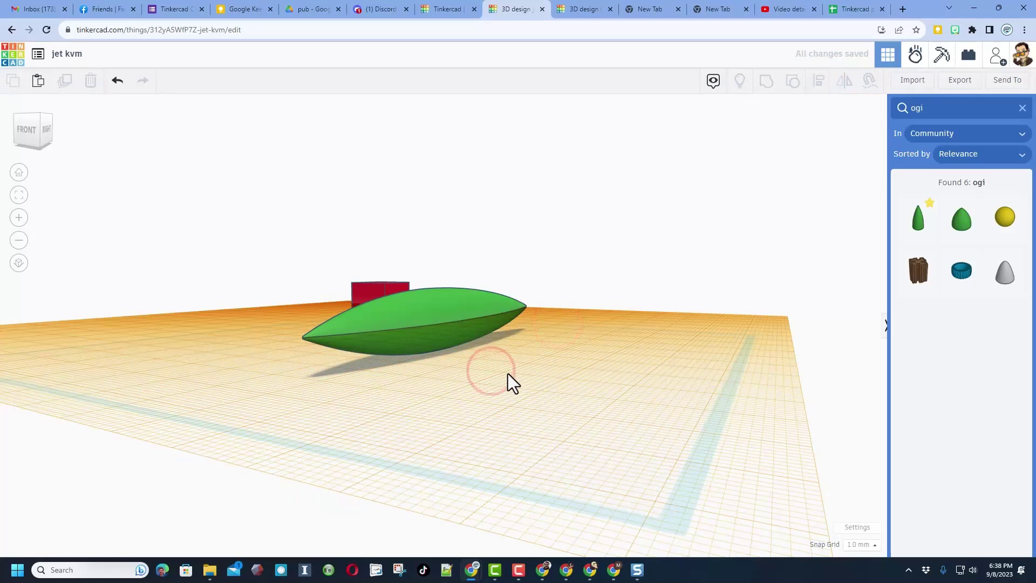
Restore the original workplane and flatten the green body's lower half by reducing its height from below
{"action": "right_click_drag", "start_coordinate": [527, 371], "coordinate": [446, 340]}
{"action": "left_click", "coordinate": [520, 381]}
{"action": "scroll", "coordinate": [514, 382], "scroll_direction": "up", "scroll_amount": 3}
{"action": "left_click", "coordinate": [446, 340]}
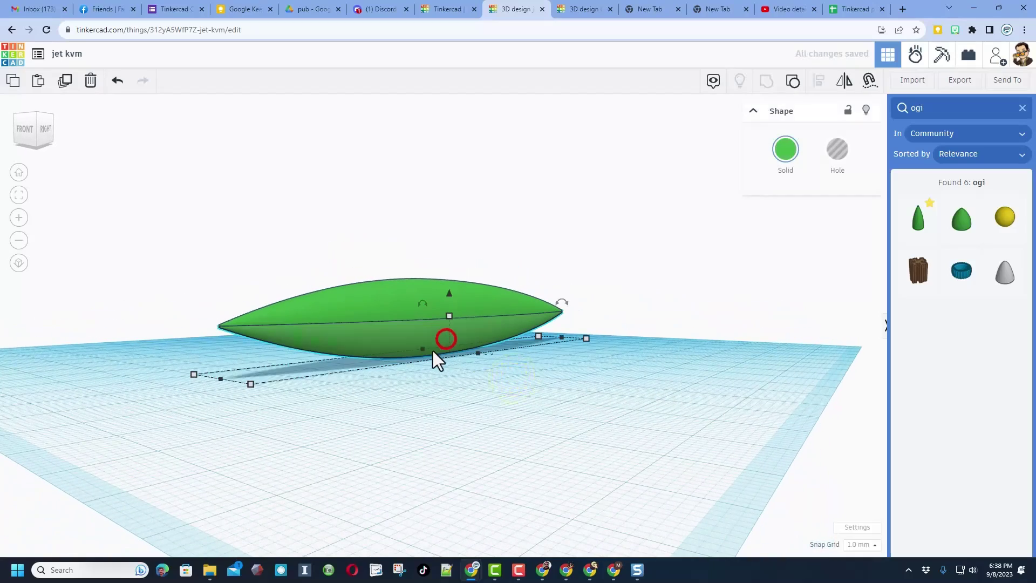
{"action": "mouse_move", "coordinate": [447, 376]}
{"action": "right_mouse_down"}
{"action": "mouse_move", "coordinate": [446, 347]}
{"action": "mouse_move", "coordinate": [446, 388]}
{"action": "right_mouse_up"}
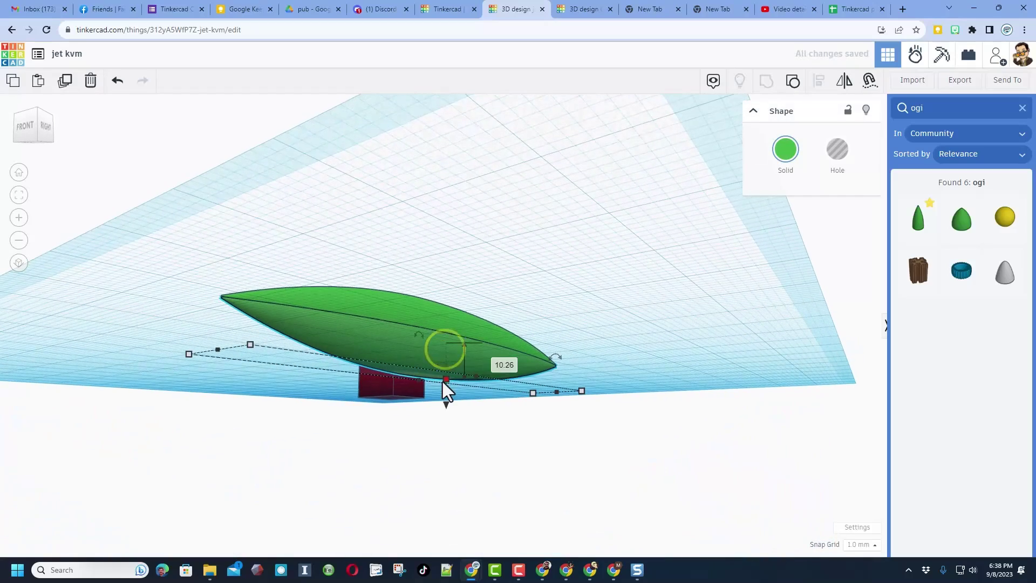
{"action": "left_click_drag", "start_coordinate": [445, 381], "coordinate": [472, 361]}
Group the upper and lower green halves into one fuselage body
{"action": "left_click", "coordinate": [672, 356]}
{"action": "right_click_drag", "start_coordinate": [672, 356], "coordinate": [718, 399]}
{"action": "left_click_drag", "start_coordinate": [549, 233], "coordinate": [382, 362]}
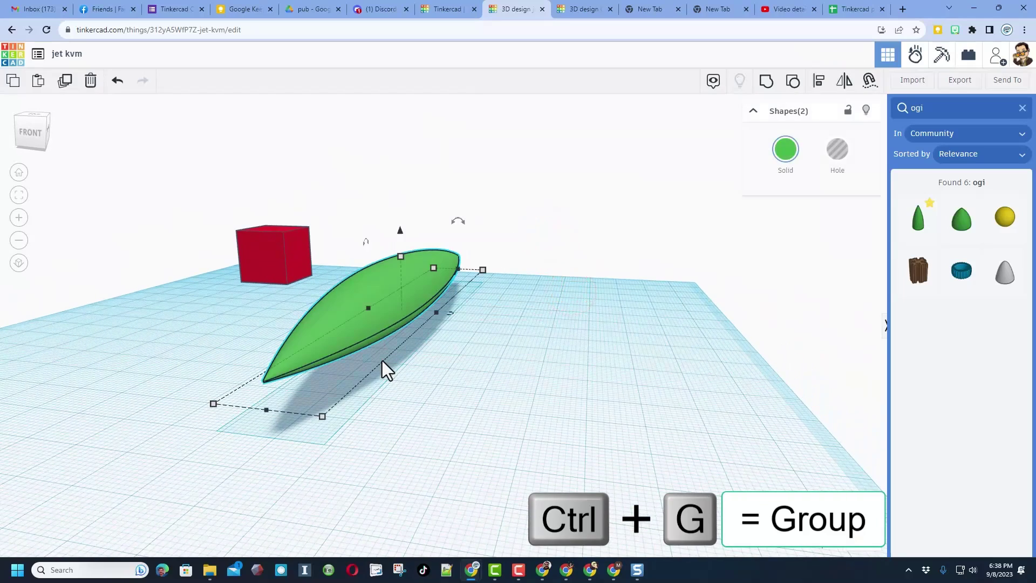
{"action": "key", "text": "ctrl+g"}
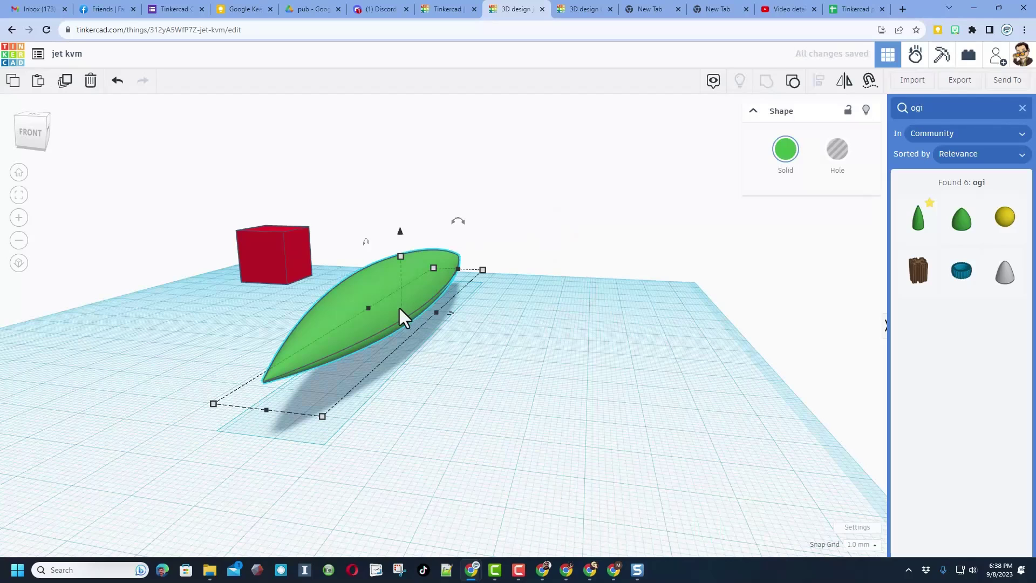
Duplicate the green fuselage body in place as the basis for an engine
{"action": "left_click", "coordinate": [19, 172]}
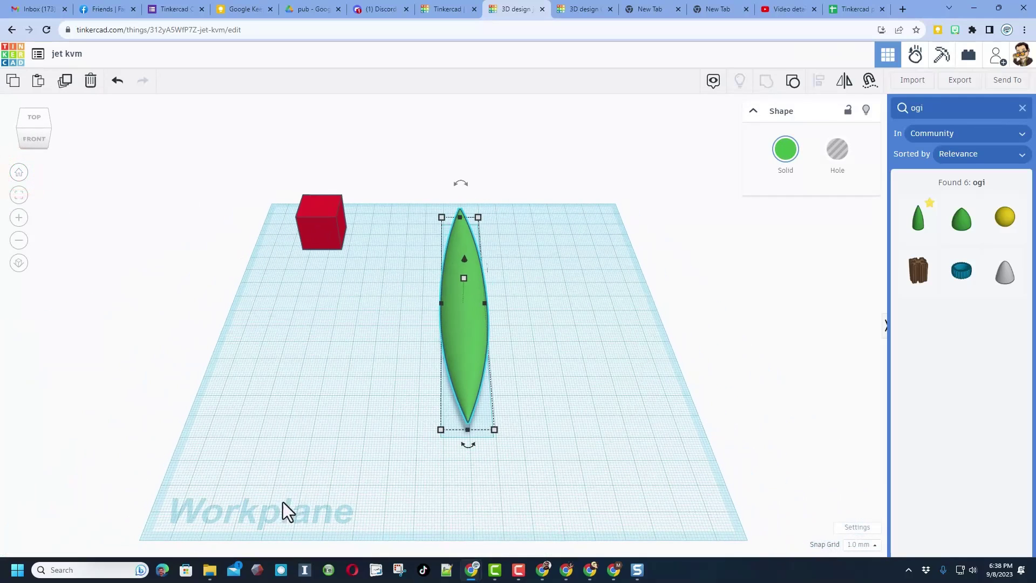
{"action": "right_click_drag", "start_coordinate": [560, 383], "coordinate": [419, 371]}
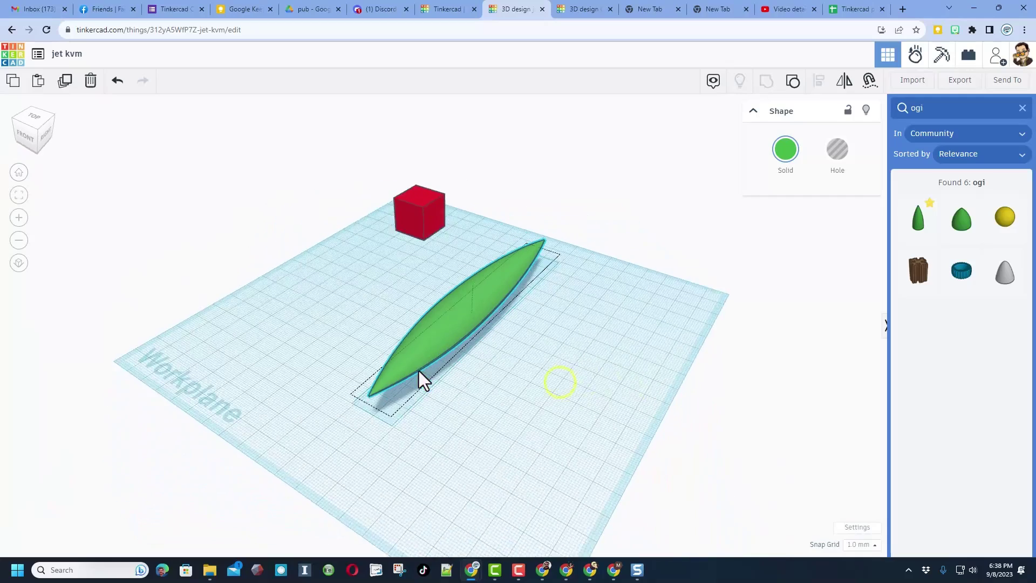
{"action": "key", "text": "ctrl+d"}
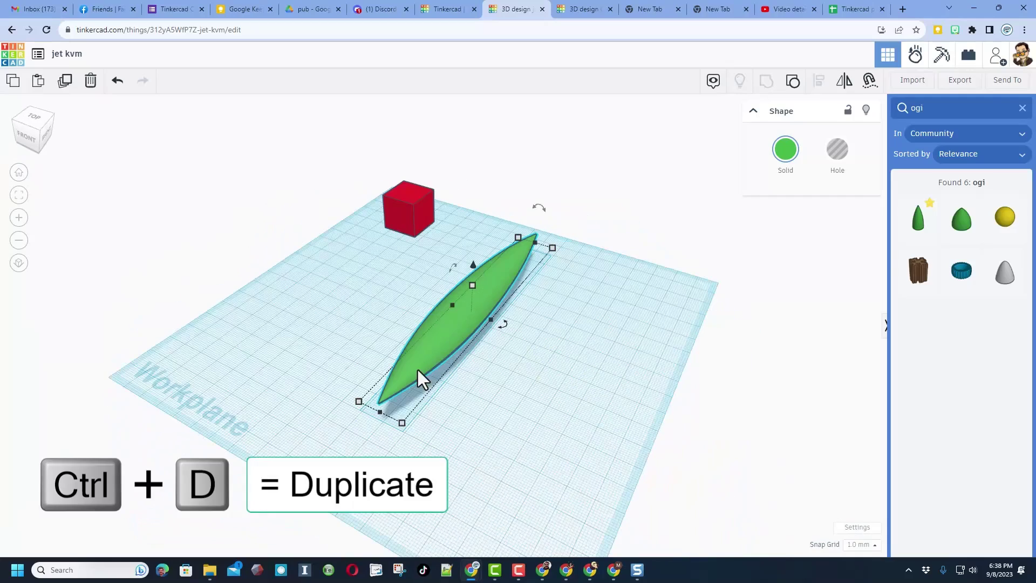
{"action": "left_click", "coordinate": [440, 341]}
{"action": "key", "text": "ctrl+d"}
Move the copy beside the fuselage, scale it down to a smaller engine body and set its height to 11 mm
{"action": "key", "text": "shift+Right"}
{"action": "key", "text": "shift+Right"}
{"action": "key", "text": "shift+Right"}
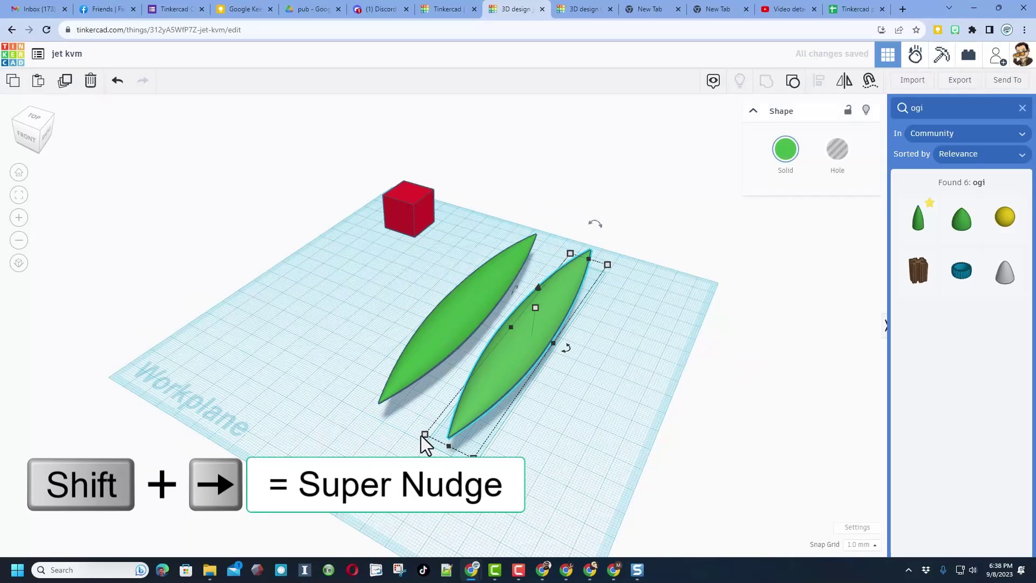
{"action": "left_click_drag", "start_coordinate": [420, 438], "coordinate": [531, 355], "text": "shift"}
{"action": "left_click_drag", "start_coordinate": [578, 307], "coordinate": [571, 287]}
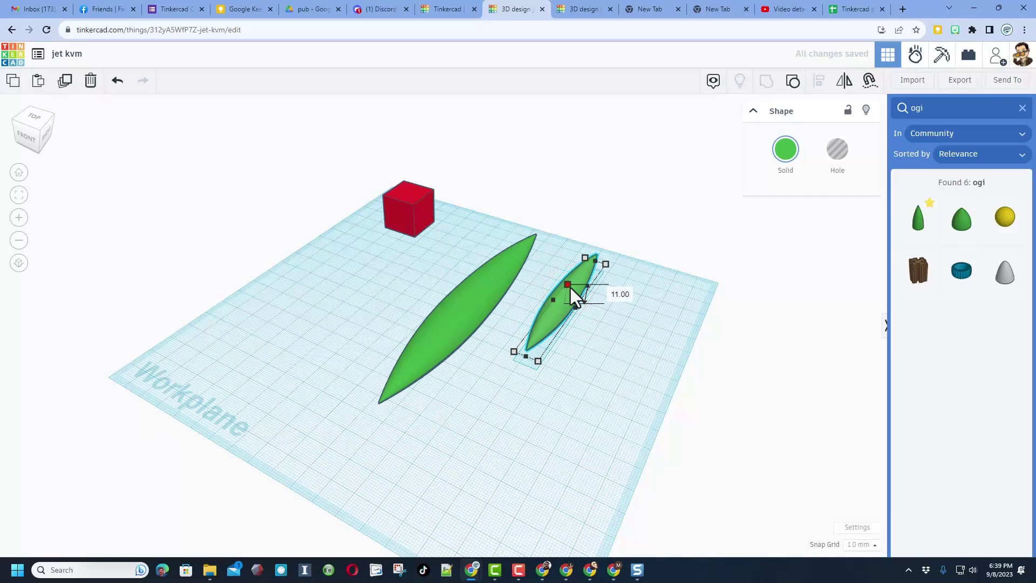
Place a hole copy of the red box over the engine body's rear end and group them to cut off the tip
{"action": "key", "text": "ctrl+d"}
{"action": "right_click_drag", "start_coordinate": [600, 322], "coordinate": [619, 347]}
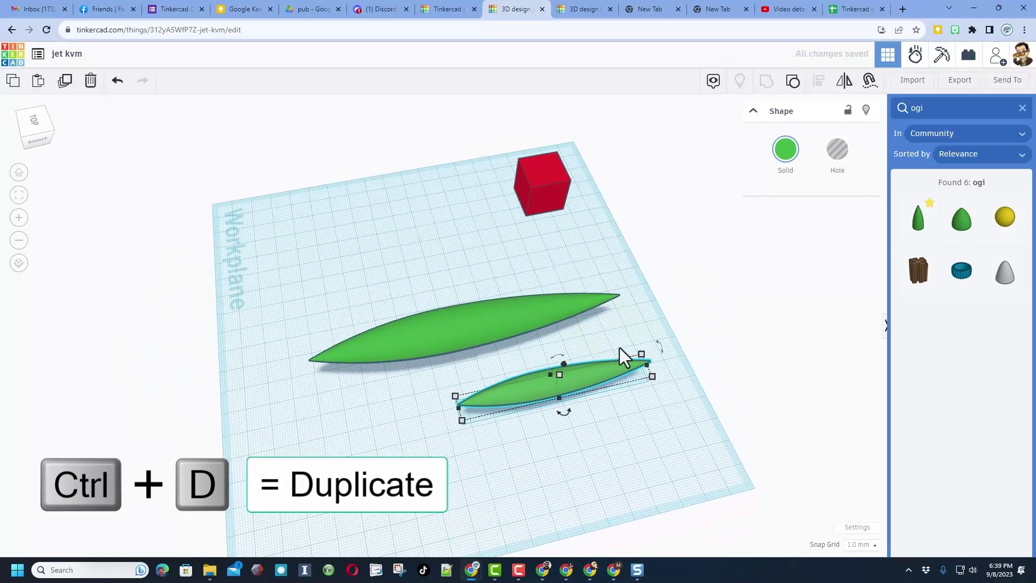
{"action": "left_click", "coordinate": [620, 348]}
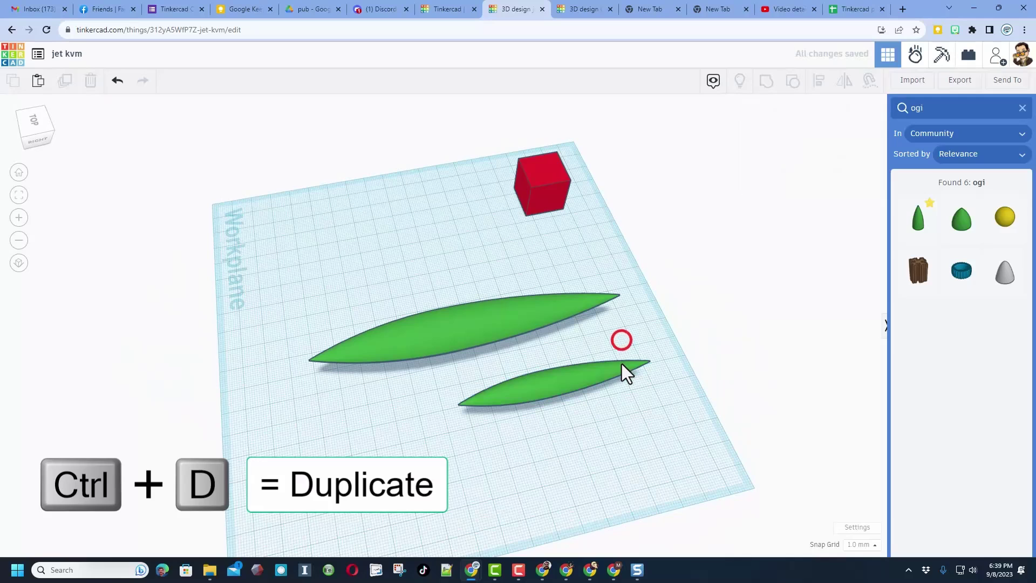
{"action": "left_click", "coordinate": [555, 213]}
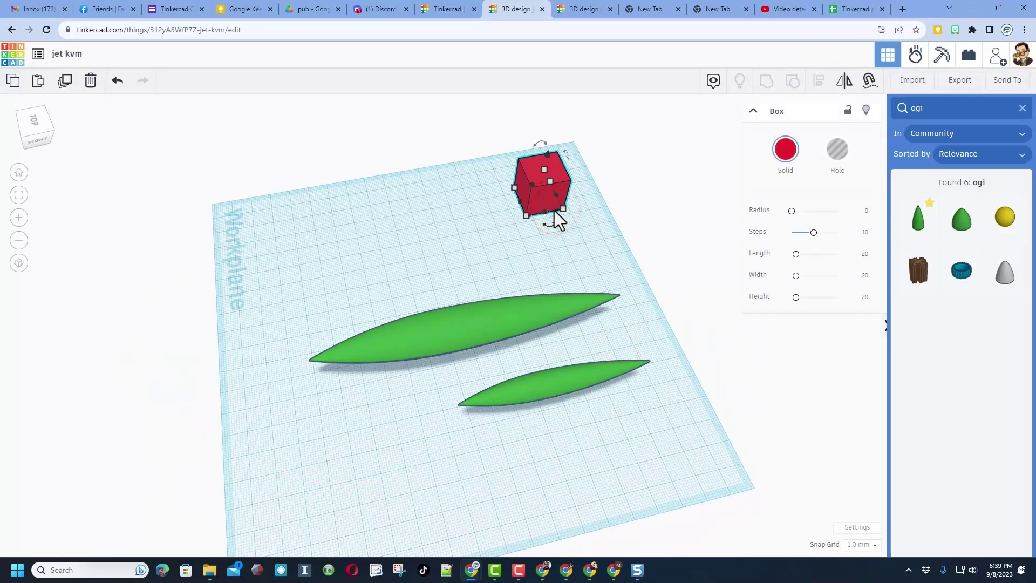
{"action": "left_click_drag", "start_coordinate": [550, 217], "coordinate": [627, 394]}
{"action": "left_click", "coordinate": [840, 155]}
{"action": "left_click", "coordinate": [577, 445]}
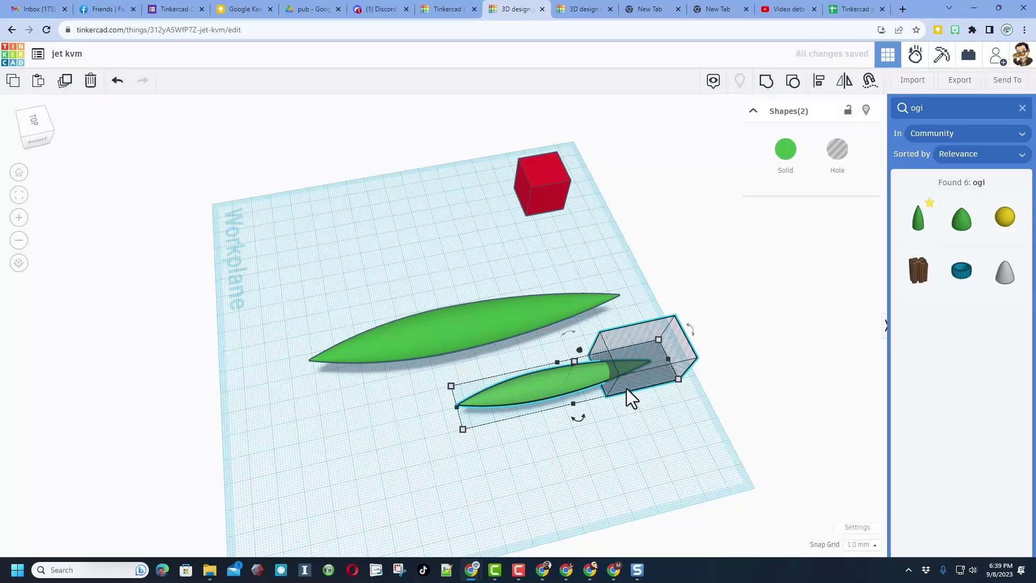
{"action": "key", "text": "ctrl+g"}
Duplicate the cut engine body and move the copy to the opposite side of the fuselage
{"action": "right_click_drag", "start_coordinate": [387, 418], "coordinate": [543, 322]}
{"action": "key", "text": "ctrl+d"}
{"action": "key", "text": "ctrl+d"}
{"action": "key", "text": "shift+Left"}
{"action": "key", "text": "shift+Left"}
{"action": "key", "text": "shift+Left"}
{"action": "key", "text": "shift+Left"}
{"action": "key", "text": "shift+Left"}
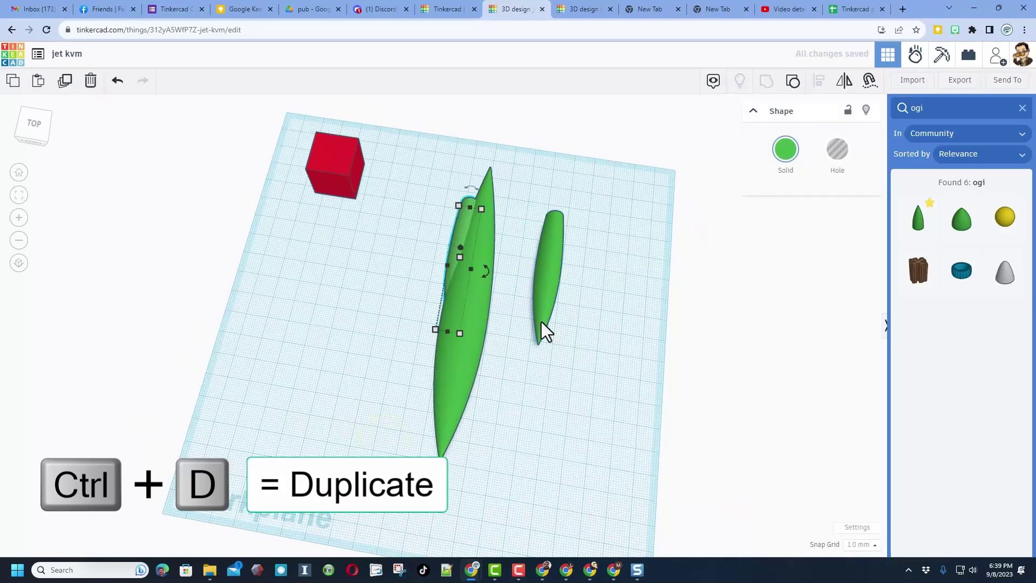
{"action": "key", "text": "Right"}
{"action": "key", "text": "Right"}
{"action": "key", "text": "Right"}
{"action": "key", "text": "Right"}
{"action": "key", "text": "Right"}
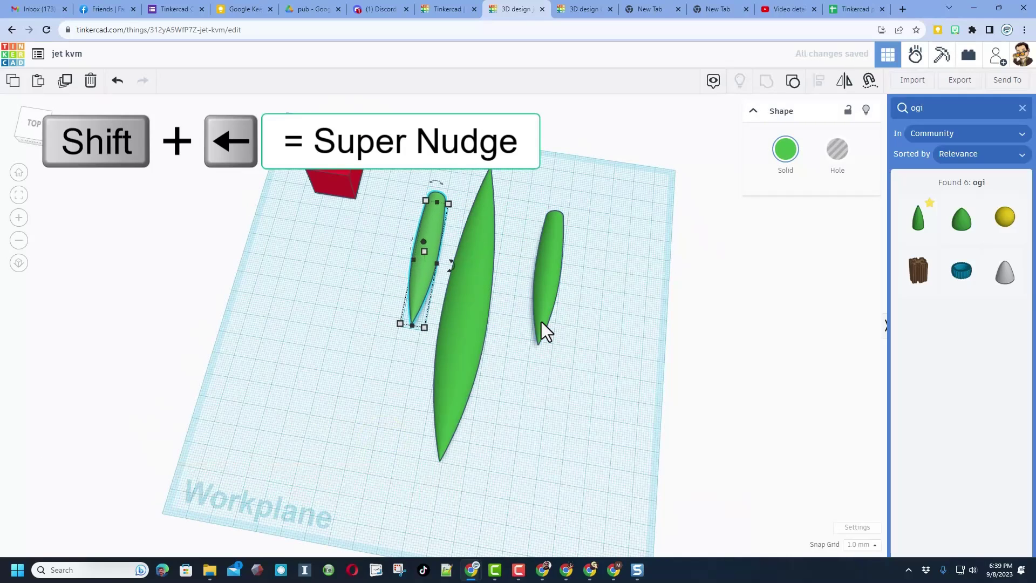
Even out the engine spacing by nudging the original engine toward the fuselage and the copy slightly outward
{"action": "left_click", "coordinate": [539, 288]}
{"action": "key", "text": "Left"}
{"action": "key", "text": "Left"}
{"action": "key", "text": "Left"}
{"action": "key", "text": "Left"}
{"action": "key", "text": "Left"}
{"action": "left_click", "coordinate": [425, 265]}
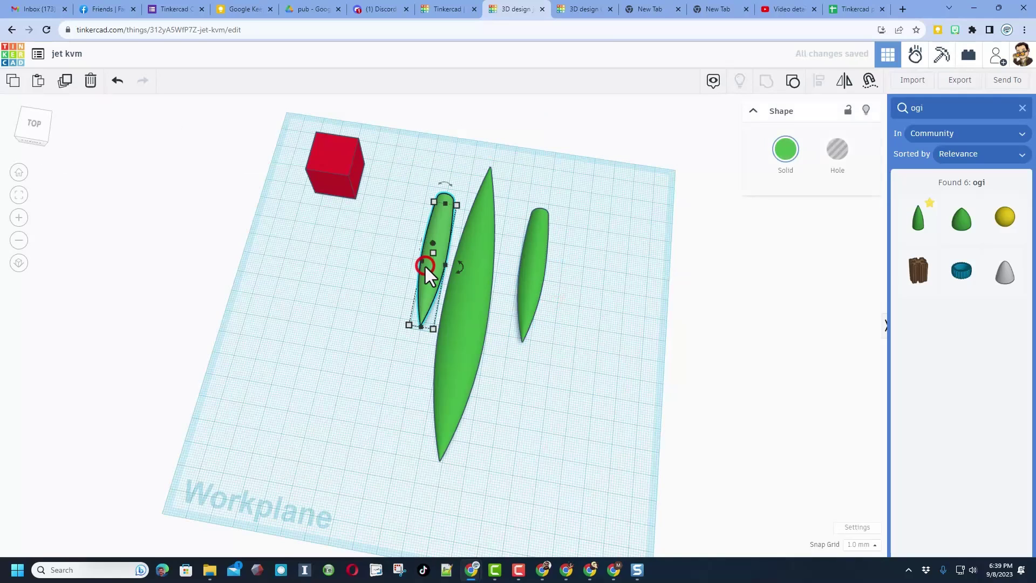
{"action": "key", "text": "Left"}
{"action": "key", "text": "Left"}
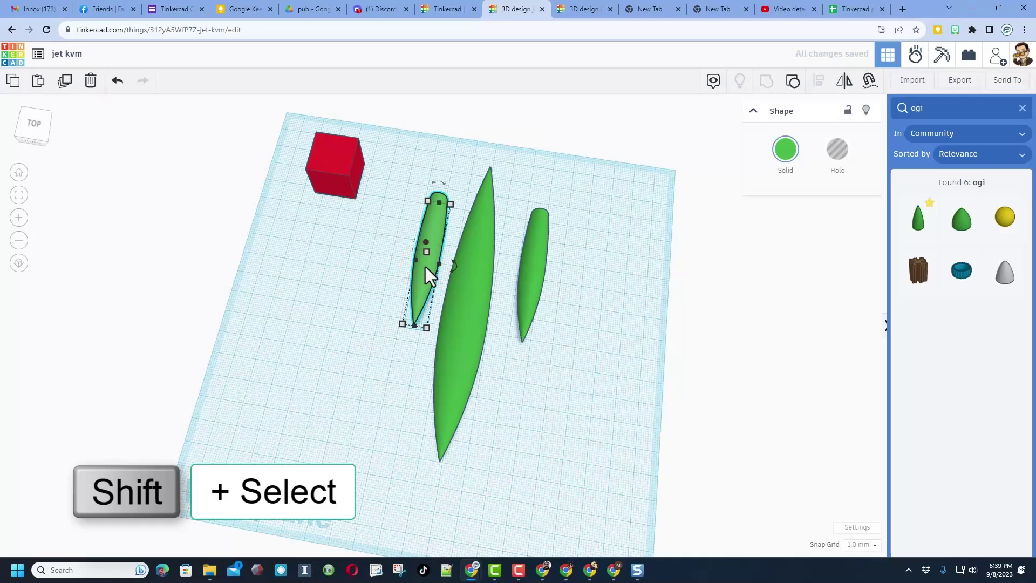
Group the two engine bodies and centre the pair sideways on the fuselage
{"action": "left_click", "coordinate": [535, 261], "text": "shift"}
{"action": "left_click", "coordinate": [762, 84]}
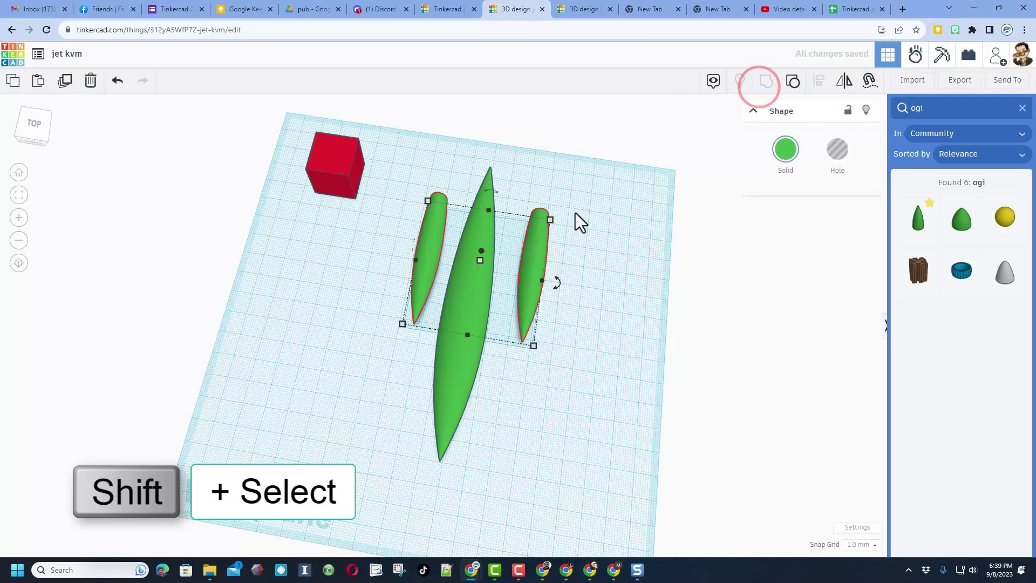
{"action": "left_click_drag", "start_coordinate": [411, 133], "coordinate": [565, 253]}
{"action": "key", "text": "l"}
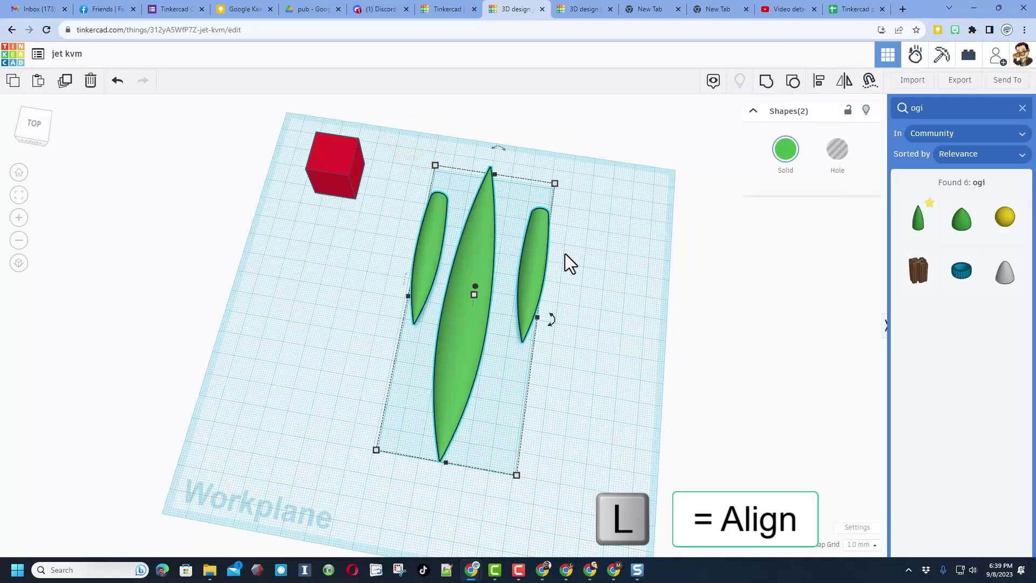
{"action": "left_click", "coordinate": [815, 90]}
{"action": "left_click", "coordinate": [473, 242]}
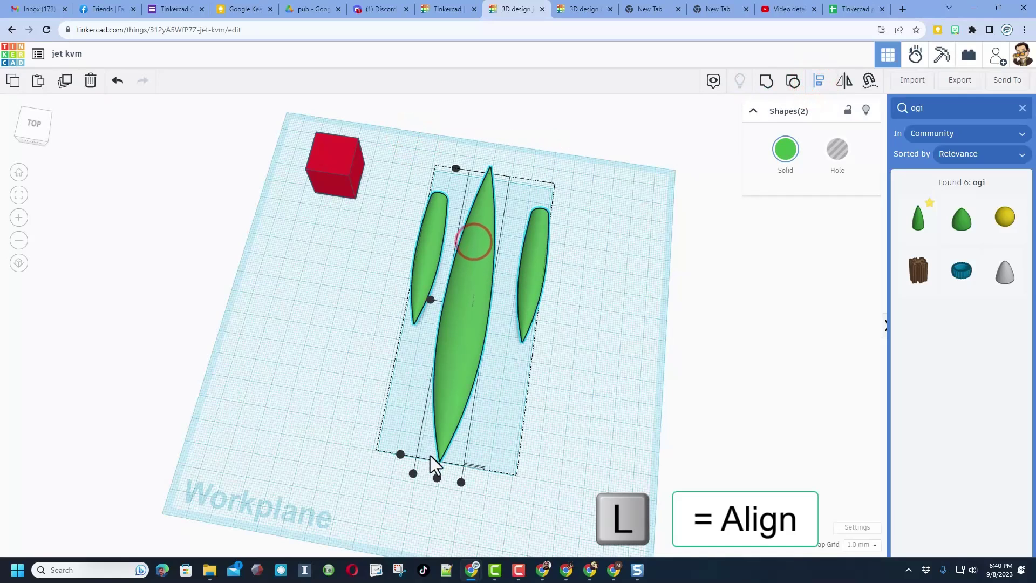
{"action": "left_click", "coordinate": [437, 478]}
{"action": "left_click", "coordinate": [586, 373]}
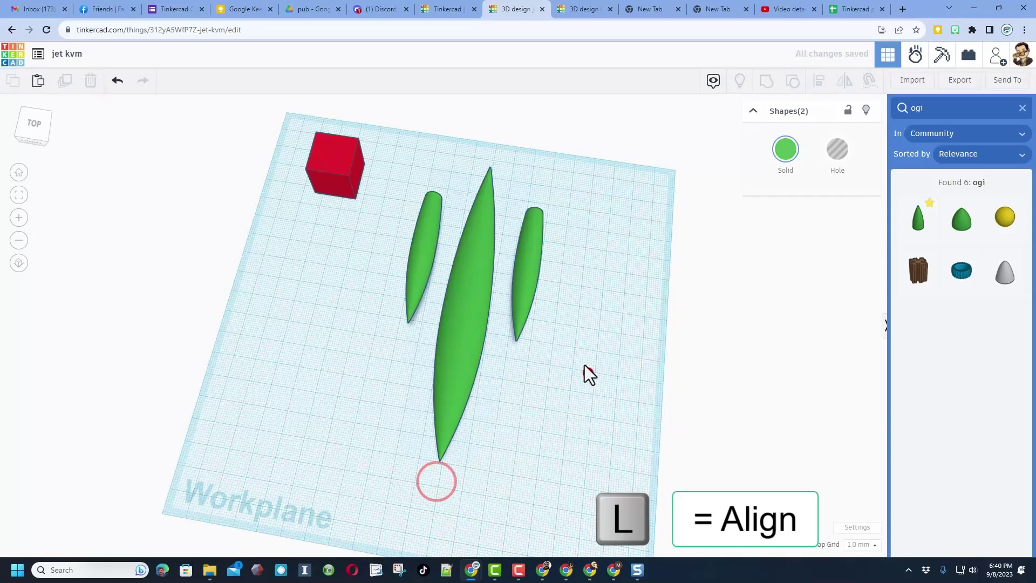
Move the engine pair backward until their blunt ends extend past the fuselage's rear tip
{"action": "left_click", "coordinate": [525, 277]}
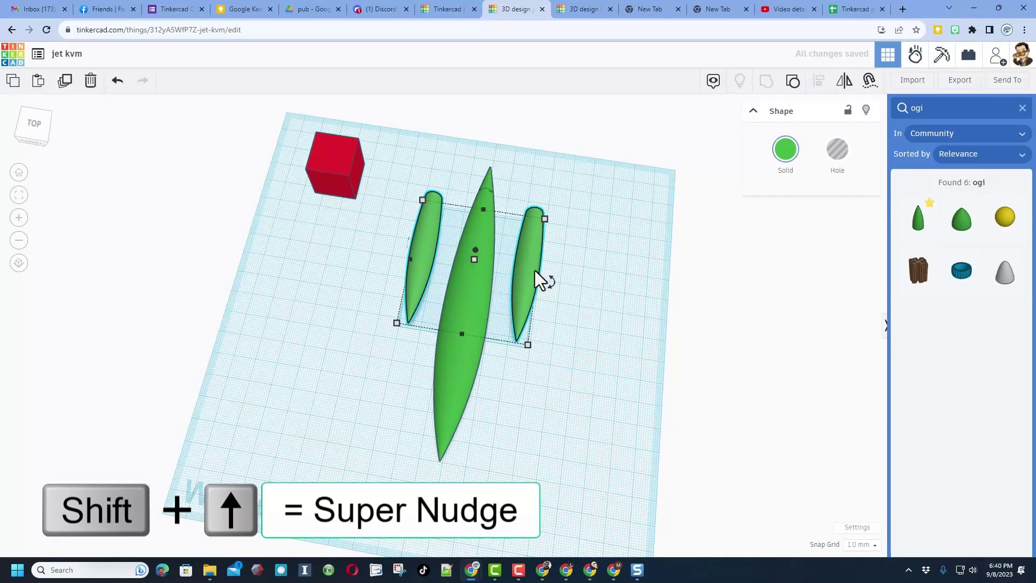
{"action": "key", "text": "shift+Up"}
{"action": "key", "text": "shift+Up"}
{"action": "key", "text": "shift+Up"}
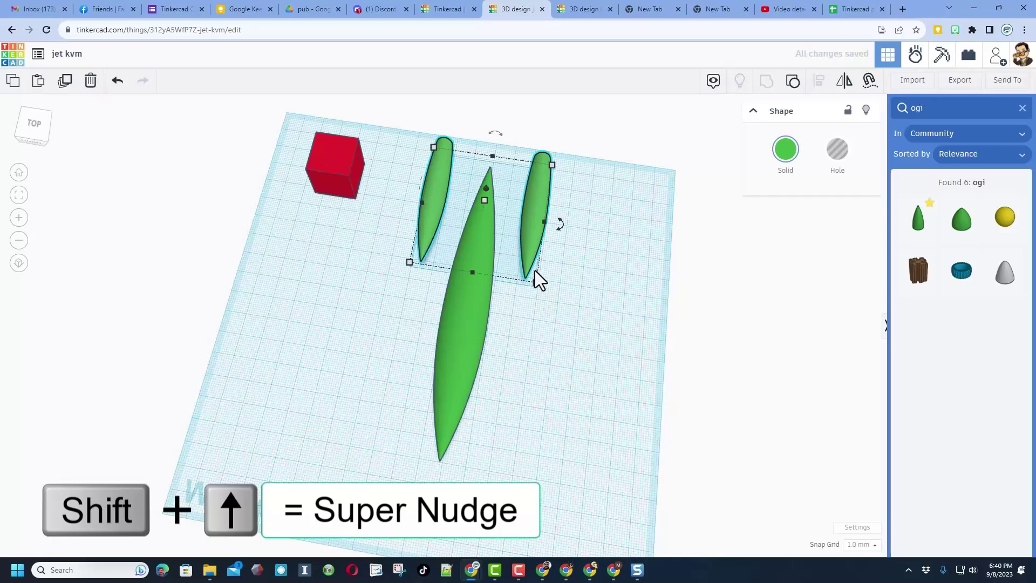
Search the community shapes for naca and place the swept naca wing beside the red box
{"action": "right_click_drag", "start_coordinate": [583, 326], "coordinate": [623, 212]}
{"action": "left_click", "coordinate": [932, 114]}
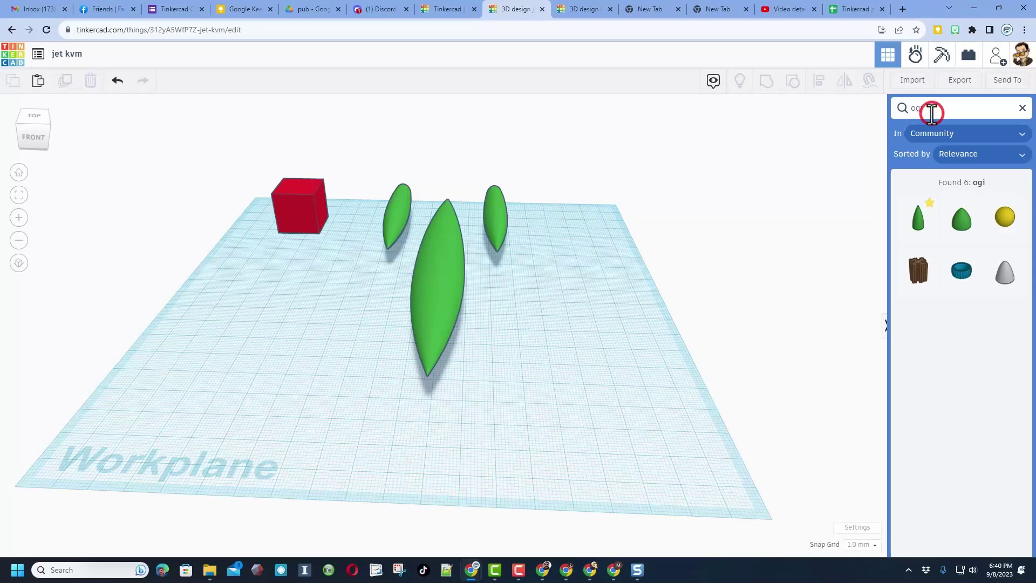
{"action": "key", "text": "BackSpace"}
{"action": "key", "text": "BackSpace"}
{"action": "type", "text": "naca"}
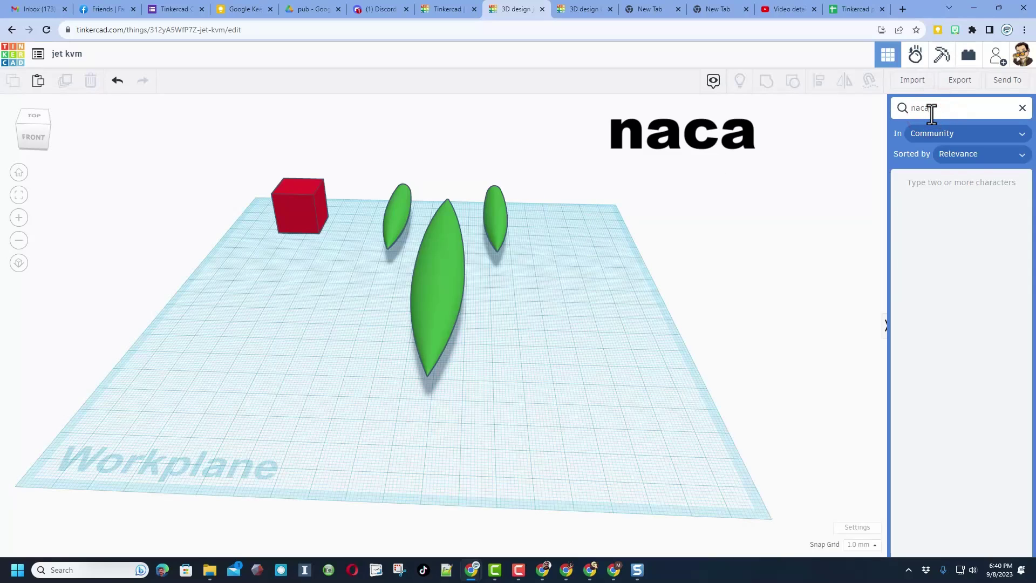
{"action": "left_click", "coordinate": [915, 224]}
{"action": "left_click_drag", "start_coordinate": [854, 219], "coordinate": [319, 207]}
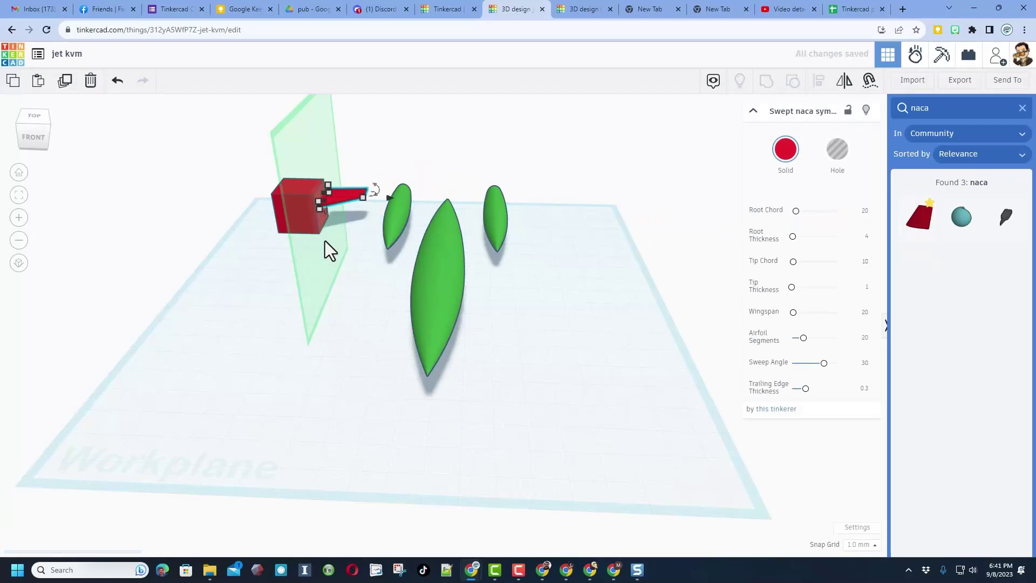
Move the swept wing to the outer side of the right engine and stretch it to 33 mm wide and about 33.55 mm long
{"action": "right_click_drag", "start_coordinate": [515, 235], "coordinate": [339, 168]}
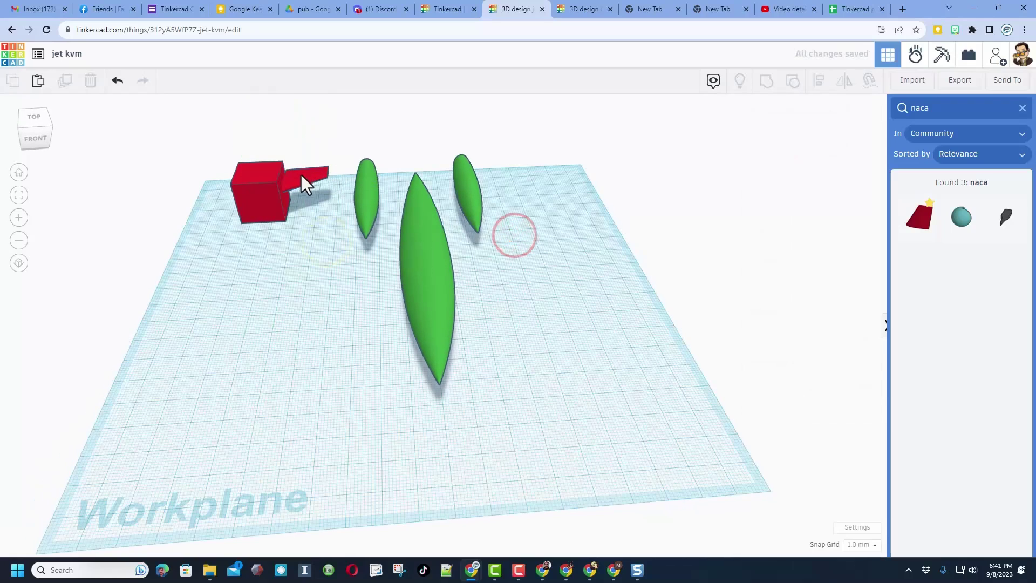
{"action": "left_click_drag", "start_coordinate": [296, 180], "coordinate": [512, 195]}
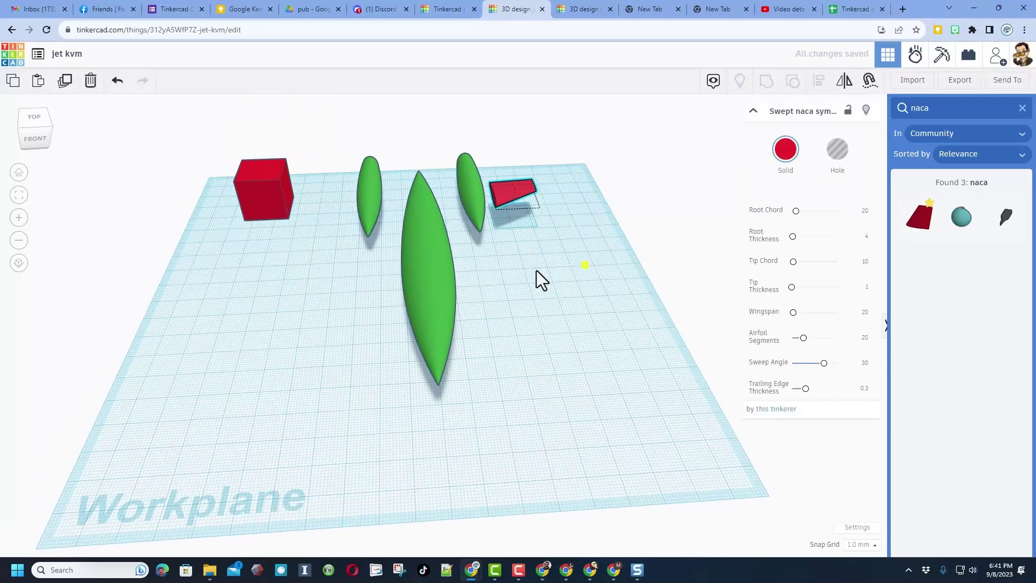
{"action": "right_click_drag", "start_coordinate": [536, 270], "coordinate": [494, 267]}
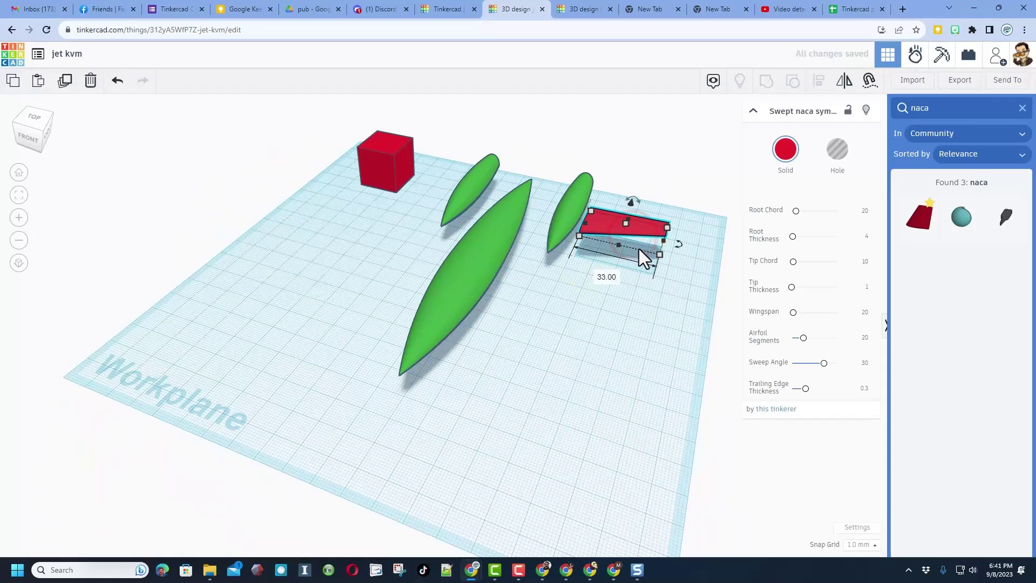
{"action": "left_click_drag", "start_coordinate": [618, 246], "coordinate": [612, 262]}
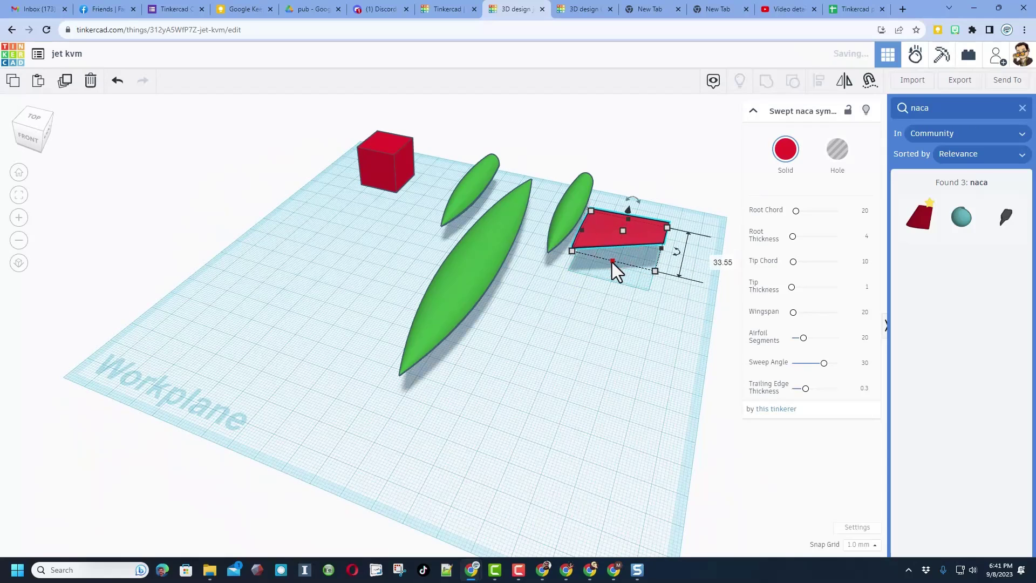
{"action": "right_click_drag", "start_coordinate": [621, 259], "coordinate": [645, 262]}
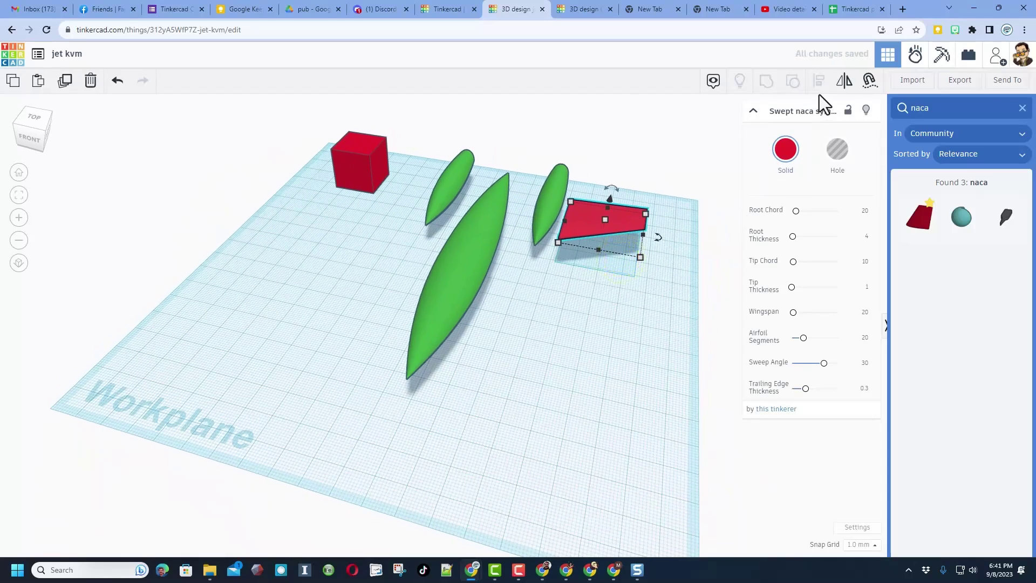
Mirror the swept wing front to back so that it sweeps forward from the right engine
{"action": "left_click", "coordinate": [840, 82]}
{"action": "left_click", "coordinate": [552, 221]}
{"action": "left_click", "coordinate": [570, 282]}
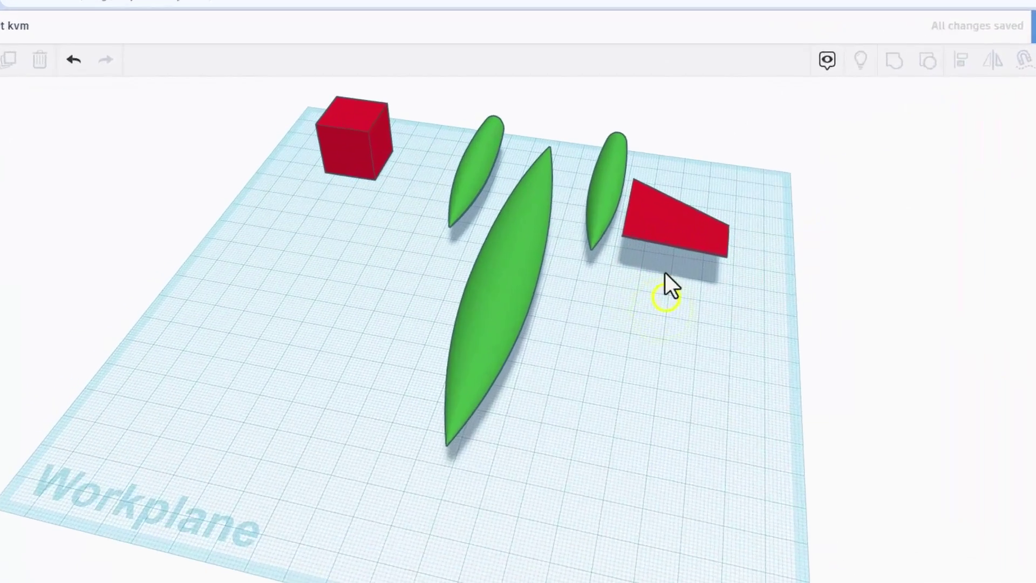
Rotate the right wing by 15° so that its tip slopes downward away from the engine
{"action": "left_click_drag", "start_coordinate": [596, 248], "coordinate": [581, 227]}
{"action": "right_click_drag", "start_coordinate": [745, 219], "coordinate": [744, 278]}
{"action": "scroll", "coordinate": [762, 343], "scroll_direction": "up", "scroll_amount": 1}
{"action": "scroll", "coordinate": [762, 343], "scroll_direction": "up", "scroll_amount": 2}
{"action": "right_click_drag", "start_coordinate": [775, 347], "coordinate": [840, 347]}
{"action": "left_click_drag", "start_coordinate": [768, 296], "coordinate": [817, 183]}
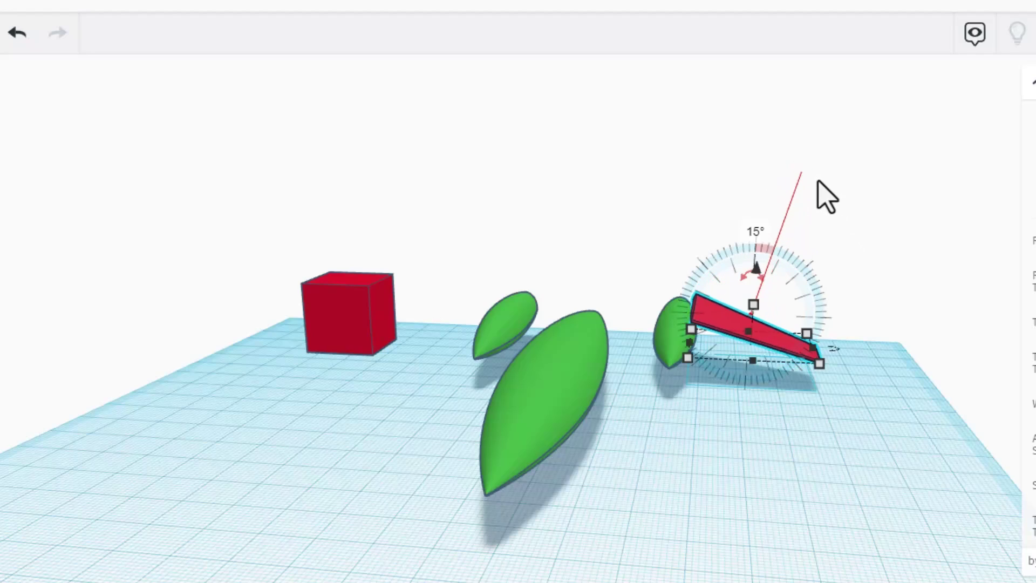
{"action": "left_click", "coordinate": [842, 261]}
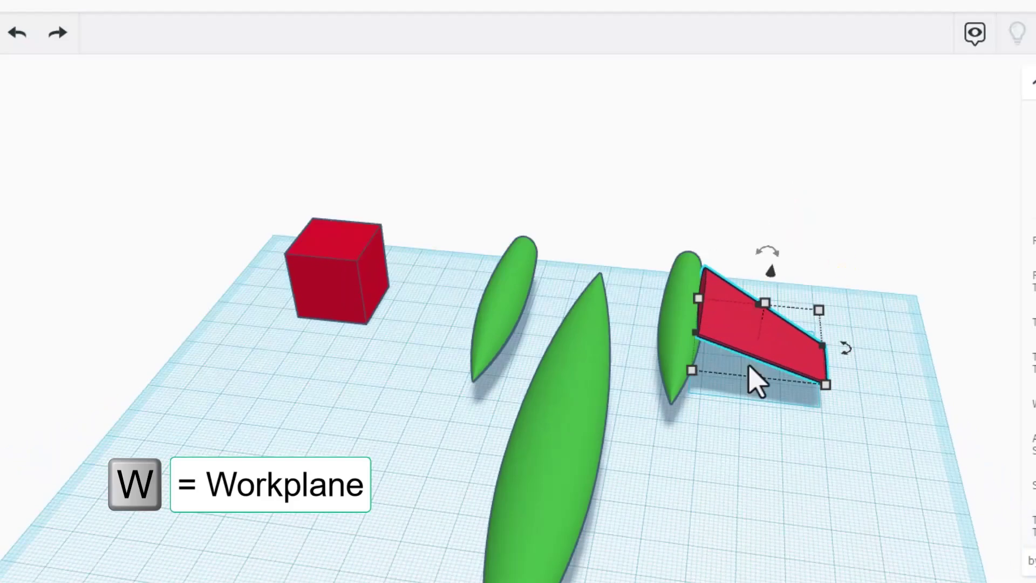
Set a temporary workplane on the tilted wing's root face and return to the base workplane
{"action": "left_click", "coordinate": [745, 344]}
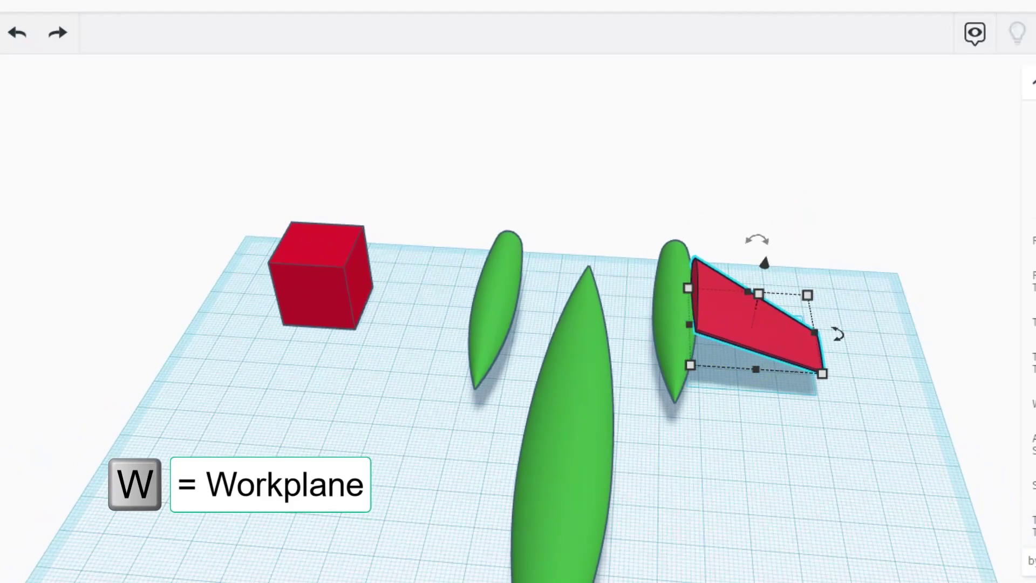
{"action": "left_click", "coordinate": [697, 285]}
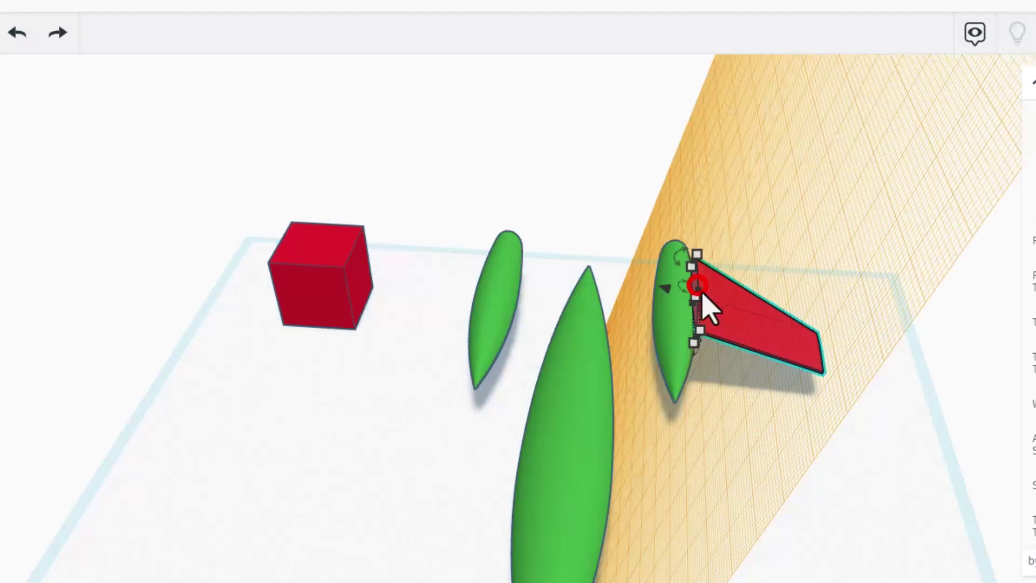
{"action": "right_click_drag", "start_coordinate": [762, 359], "coordinate": [777, 399]}
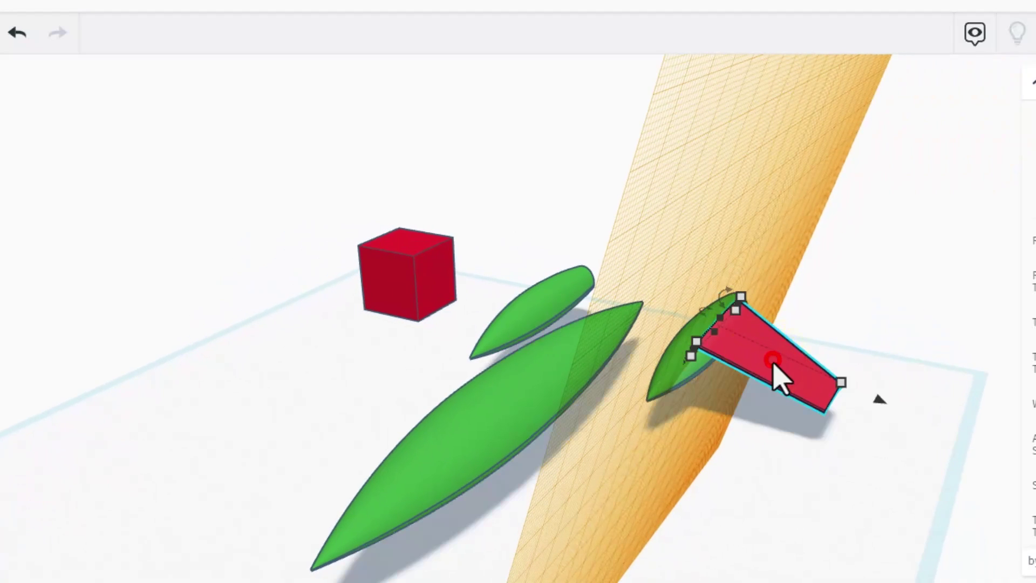
{"action": "left_click_drag", "start_coordinate": [743, 358], "coordinate": [732, 321]}
{"action": "key", "text": "w"}
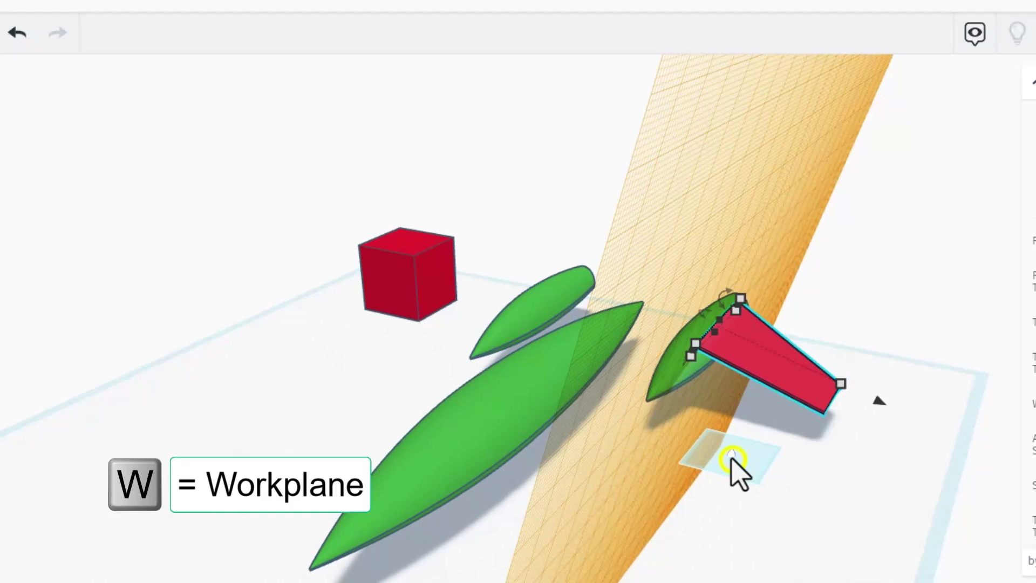
{"action": "left_click", "coordinate": [731, 458]}
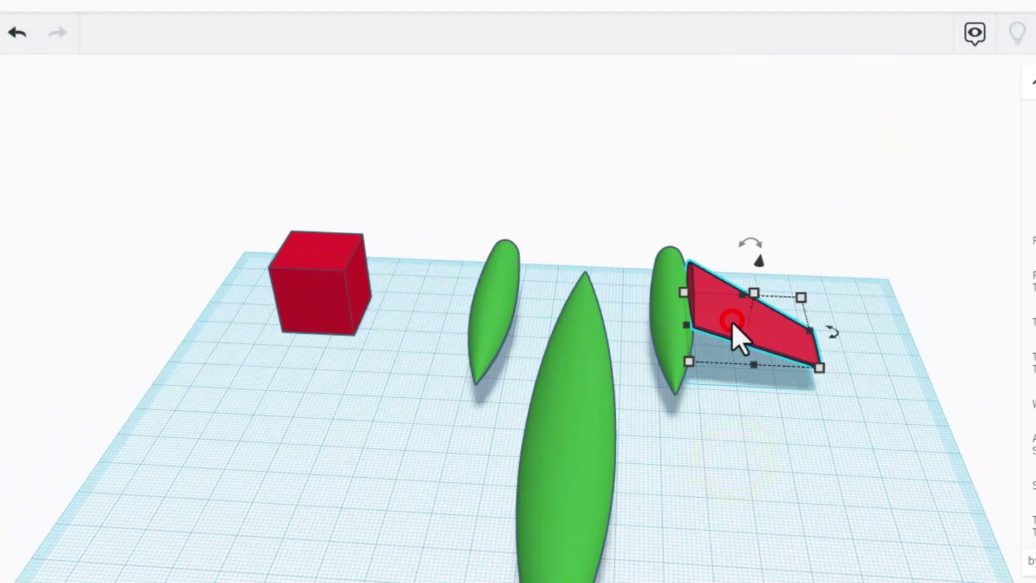
Lower the tilted wing and nudge it inward so that its root sits inside the right engine body
{"action": "key", "text": "ctrl+Down"}
{"action": "key", "text": "ctrl+Down"}
{"action": "key", "text": "ctrl+Down"}
{"action": "key", "text": "ctrl+Down"}
{"action": "key", "text": "ctrl+Down"}
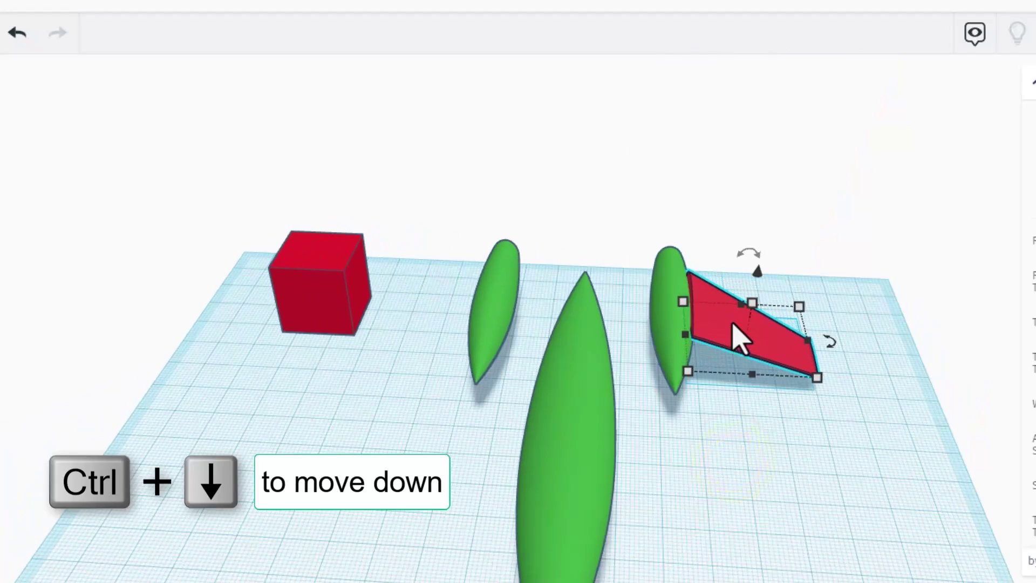
{"action": "key", "text": "ctrl+Down"}
{"action": "key", "text": "ctrl+Down"}
{"action": "key", "text": "ctrl+Down"}
{"action": "key", "text": "ctrl+Down"}
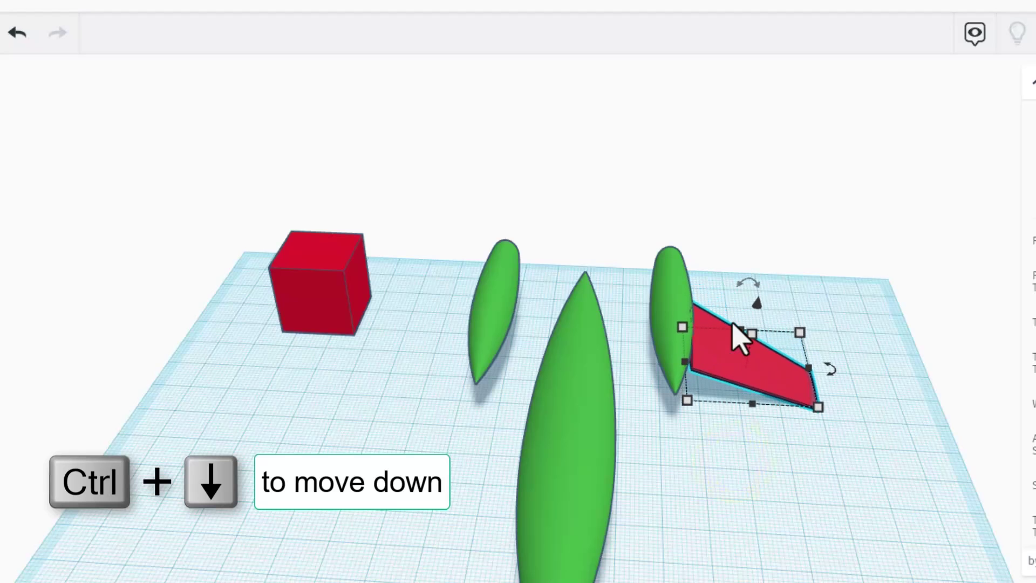
{"action": "key", "text": "Left"}
{"action": "key", "text": "Left"}
{"action": "right_click_drag", "start_coordinate": [719, 368], "coordinate": [697, 351]}
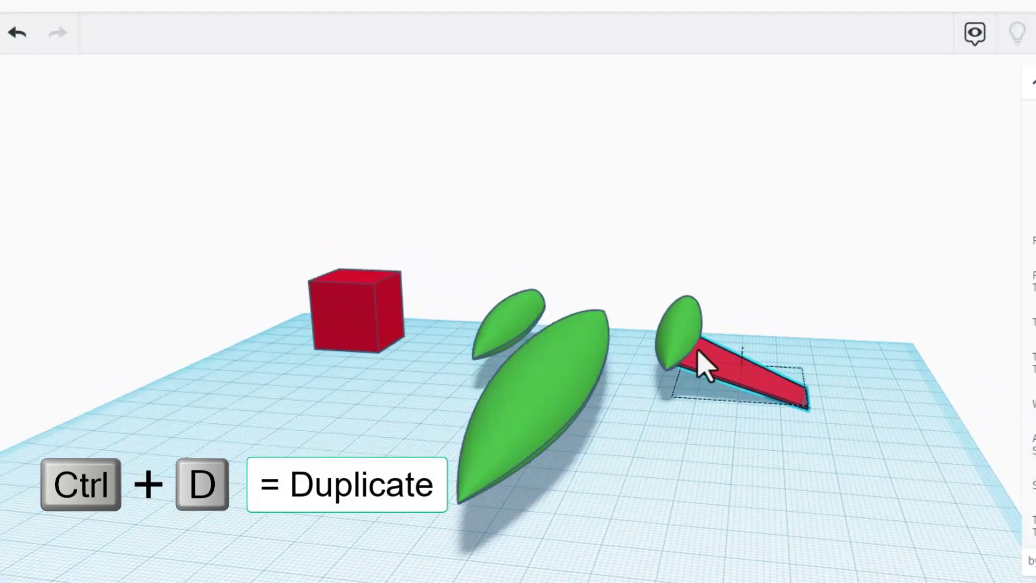
Duplicate the right wing, place the copy at the left engine and mirror it sideways
{"action": "left_click", "coordinate": [835, 469]}
{"action": "left_click", "coordinate": [724, 381]}
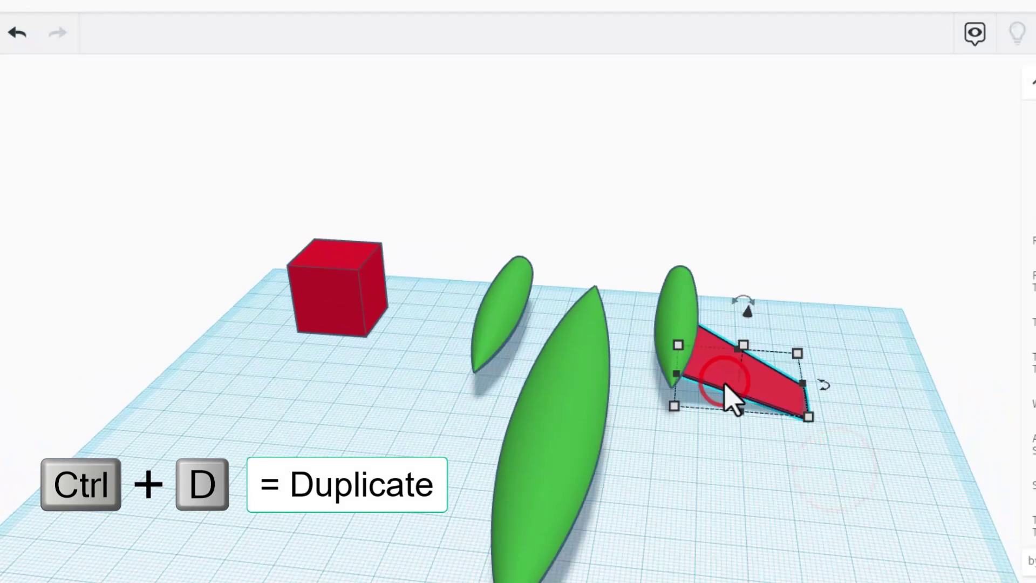
{"action": "left_click", "coordinate": [725, 385]}
{"action": "key", "text": "ctrl+d"}
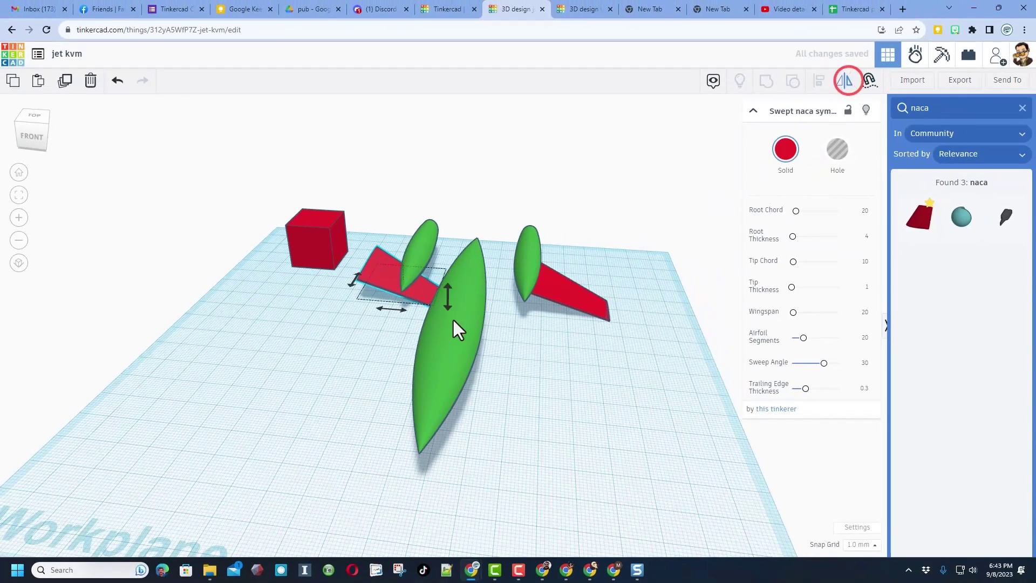
{"action": "left_click", "coordinate": [400, 311]}
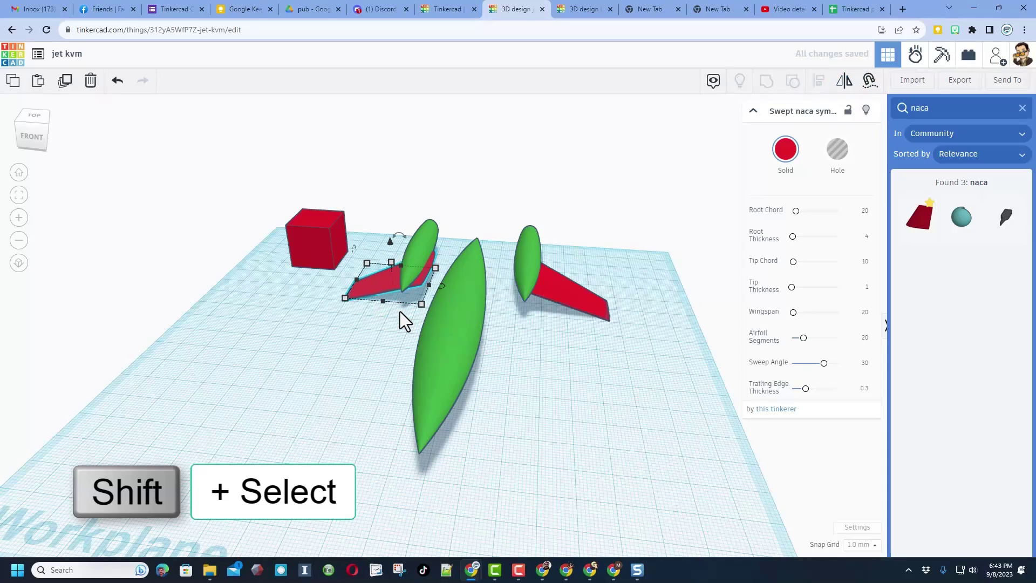
Group the two outer wings into one pair
{"action": "right_click_drag", "start_coordinate": [387, 287], "coordinate": [539, 281]}
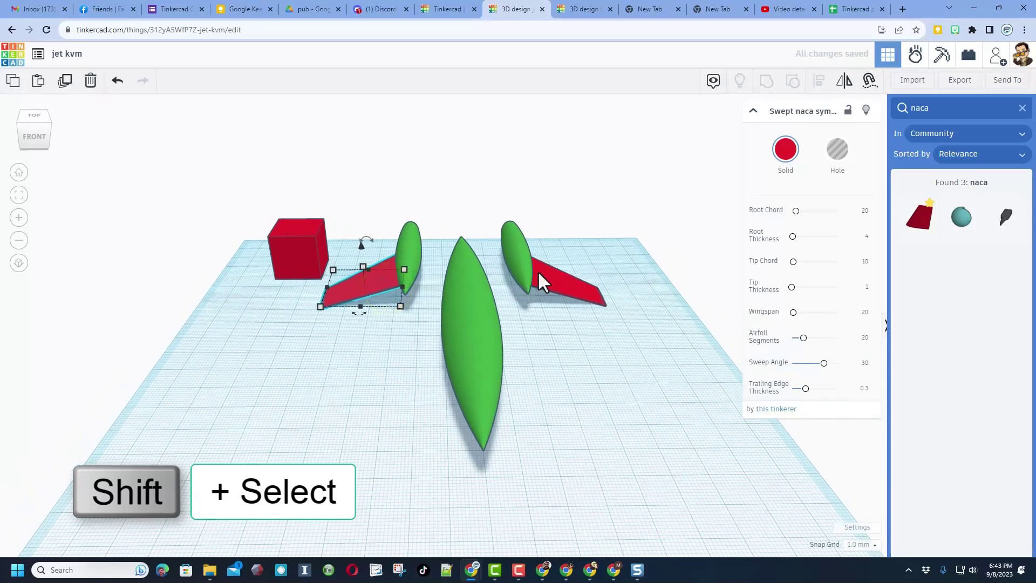
{"action": "left_click", "coordinate": [565, 287], "text": "shift"}
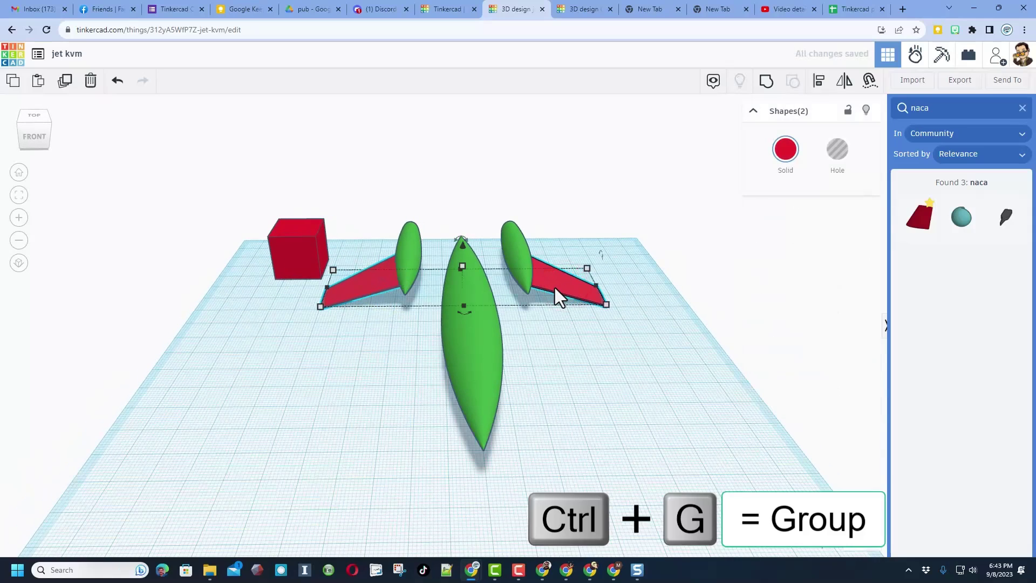
{"action": "key", "text": "ctrl+g"}
Align the engine pair and the wing pair to the fuselage's sideways centre, using the fuselage as the anchor
{"action": "left_click_drag", "start_coordinate": [370, 200], "coordinate": [534, 368]}
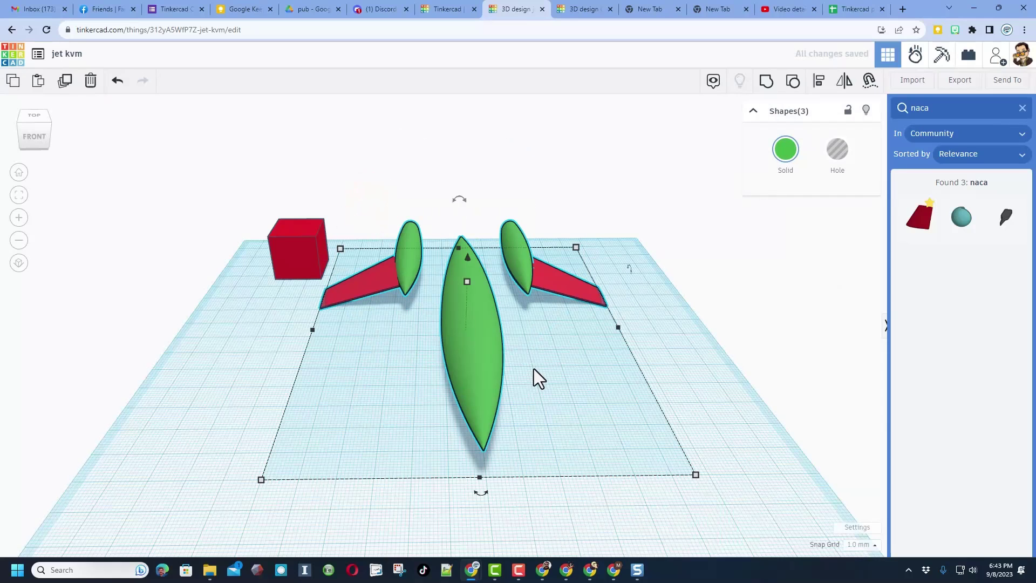
{"action": "key", "text": "l"}
{"action": "left_click", "coordinate": [487, 351]}
{"action": "left_click", "coordinate": [483, 479]}
{"action": "left_click", "coordinate": [413, 428]}
{"action": "right_click_drag", "start_coordinate": [394, 388], "coordinate": [471, 360]}
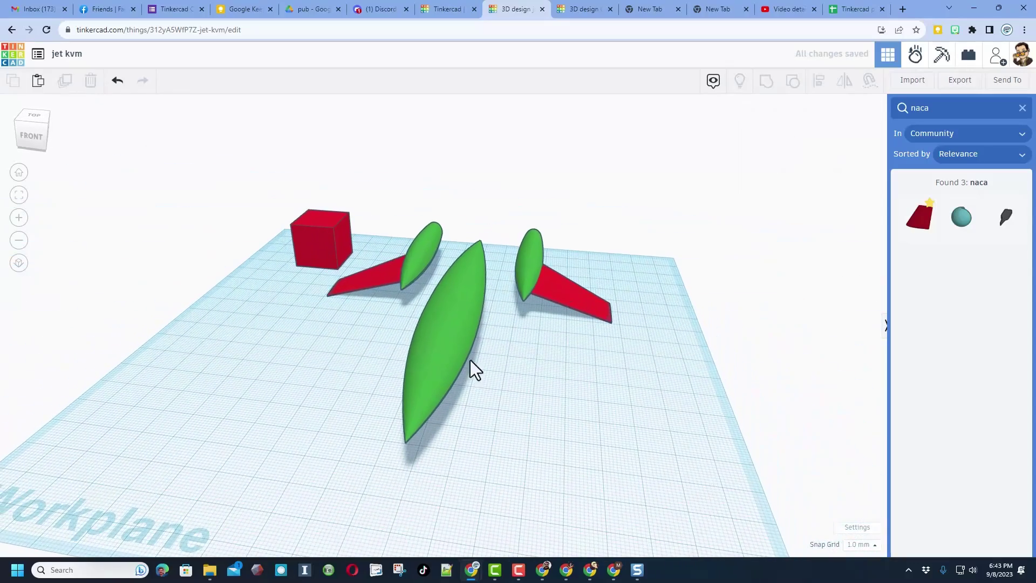
Place another swept naca wing on the red box's side and move it between the fuselage and the right engine, restoring the base workplane
{"action": "left_click_drag", "start_coordinate": [923, 233], "coordinate": [339, 235]}
{"action": "right_click_drag", "start_coordinate": [331, 260], "coordinate": [361, 247]}
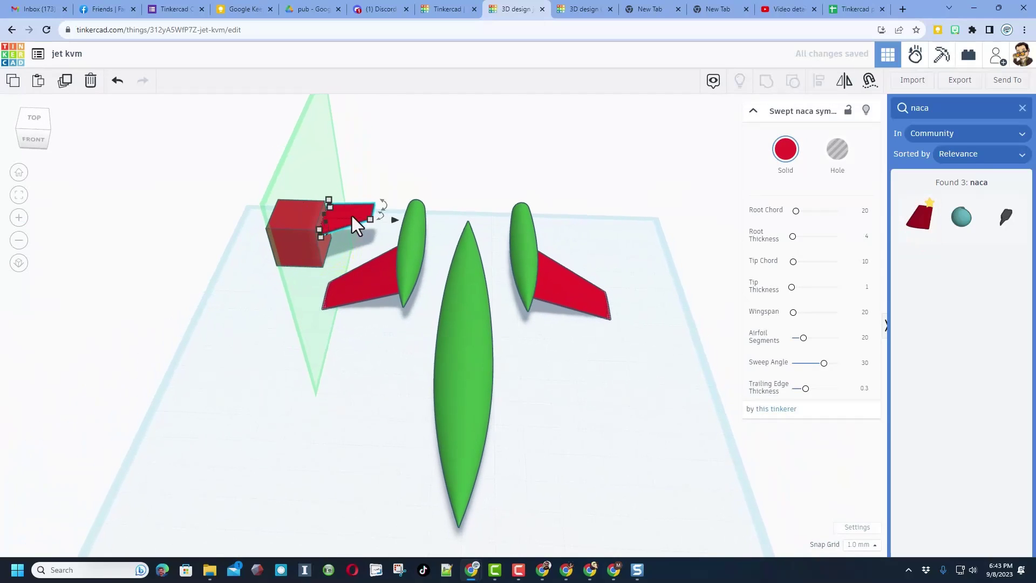
{"action": "key", "text": "w"}
{"action": "left_click_drag", "start_coordinate": [392, 223], "coordinate": [537, 265]}
{"action": "key", "text": "w"}
{"action": "left_click", "coordinate": [597, 426]}
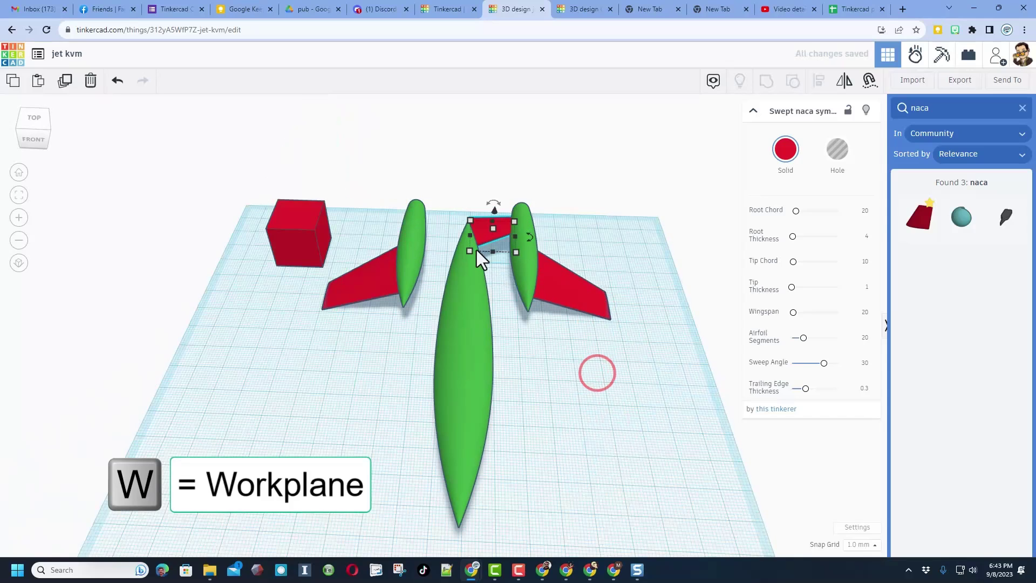
Slide the new inner wing toward the fuselage's nose and stretch it to about 23.55 mm front to back
{"action": "left_click_drag", "start_coordinate": [480, 239], "coordinate": [495, 308]}
{"action": "right_click_drag", "start_coordinate": [576, 326], "coordinate": [512, 281]}
{"action": "left_click_drag", "start_coordinate": [516, 279], "coordinate": [482, 319]}
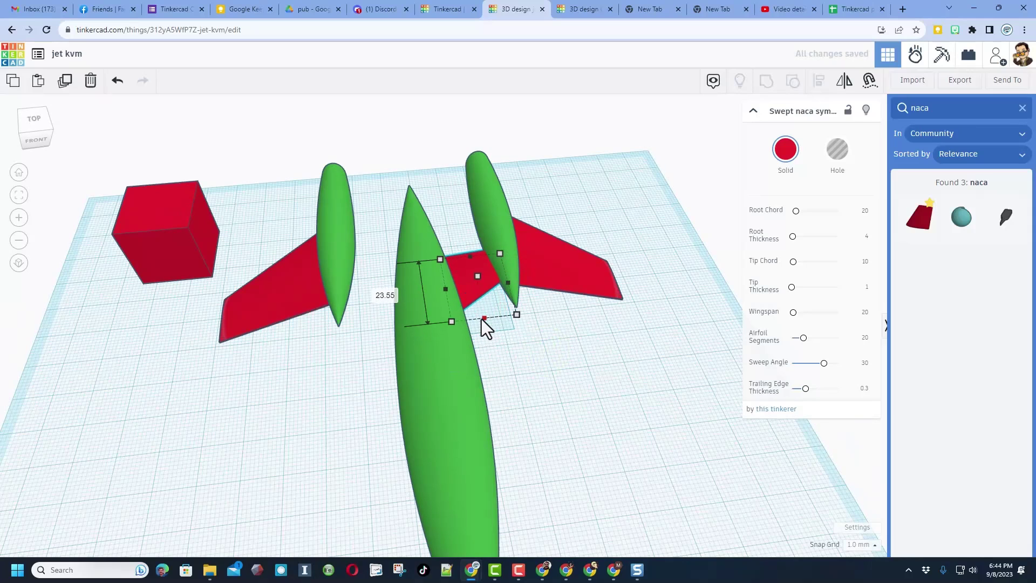
Duplicate the inner wing, place the copy at the left engine and mirror it sideways
{"action": "key", "text": "ctrl+d"}
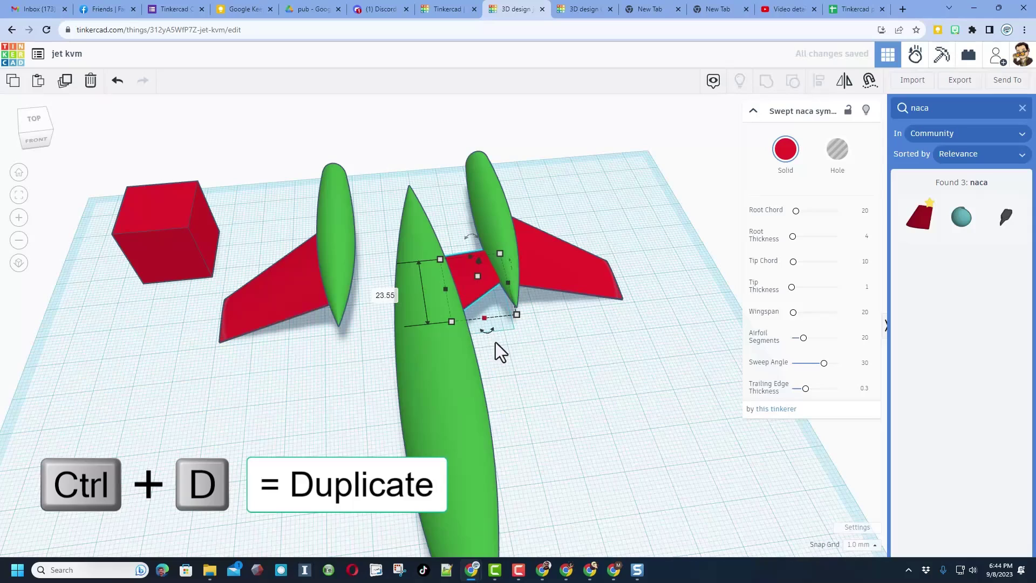
{"action": "left_click", "coordinate": [576, 381]}
{"action": "left_click", "coordinate": [476, 278]}
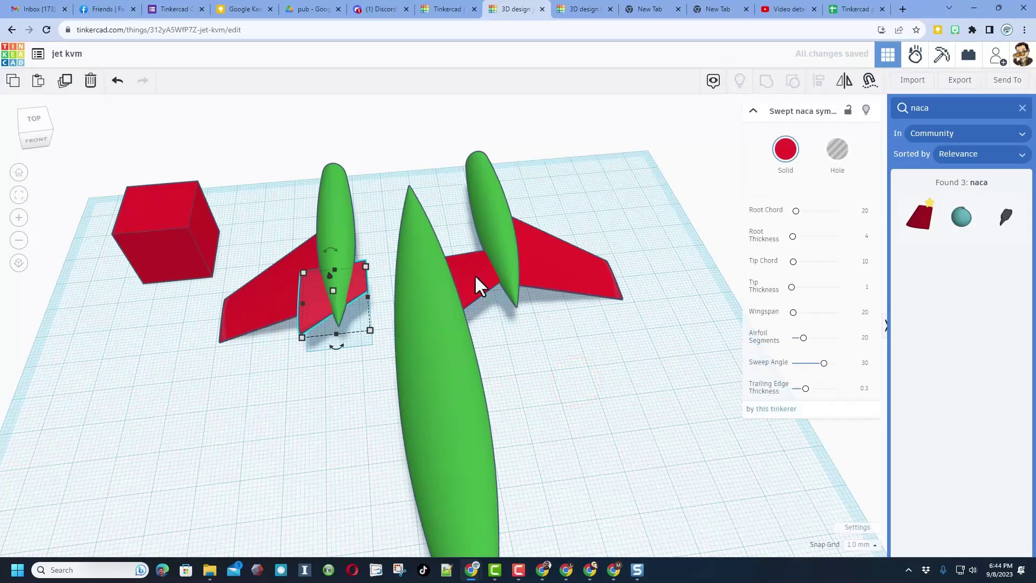
{"action": "left_click", "coordinate": [345, 358]}
{"action": "left_click", "coordinate": [353, 289]}
{"action": "left_click", "coordinate": [841, 80]}
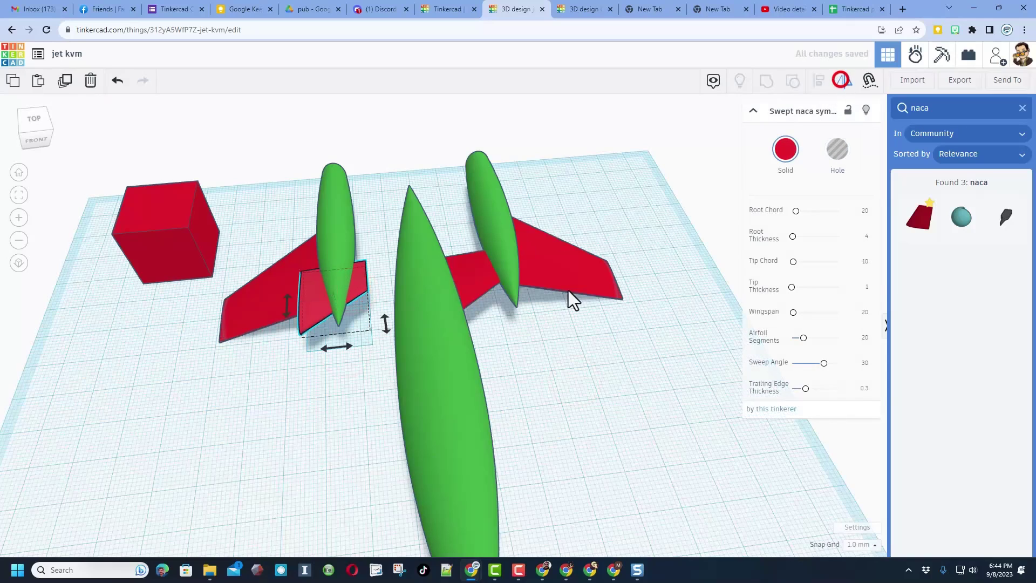
{"action": "left_click", "coordinate": [347, 348]}
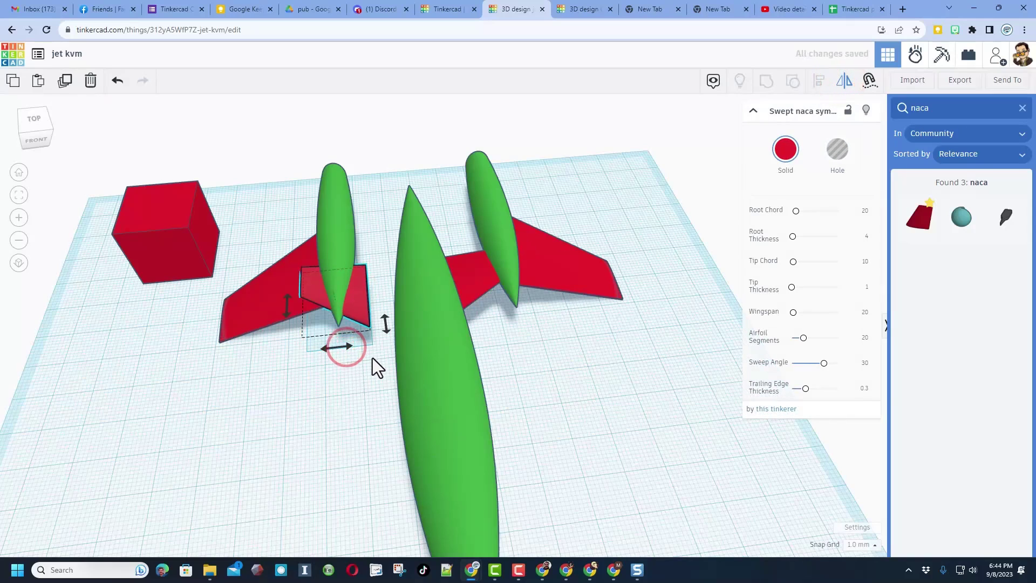
Shift the mirrored inner wing between the left engine and the fuselage and group it with the right inner wing
{"action": "key", "text": "shift+Right"}
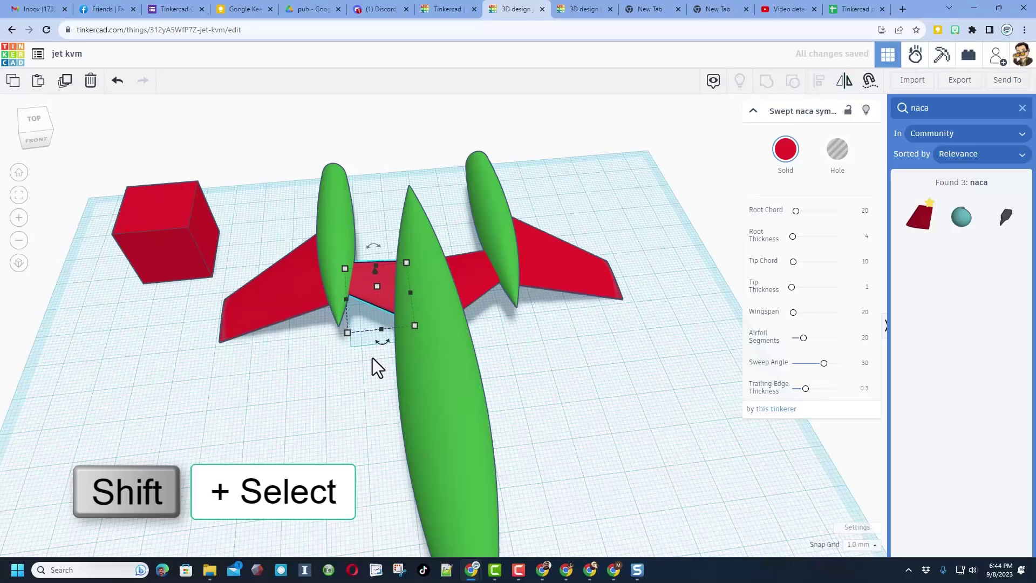
{"action": "left_click", "coordinate": [461, 276], "text": "shift"}
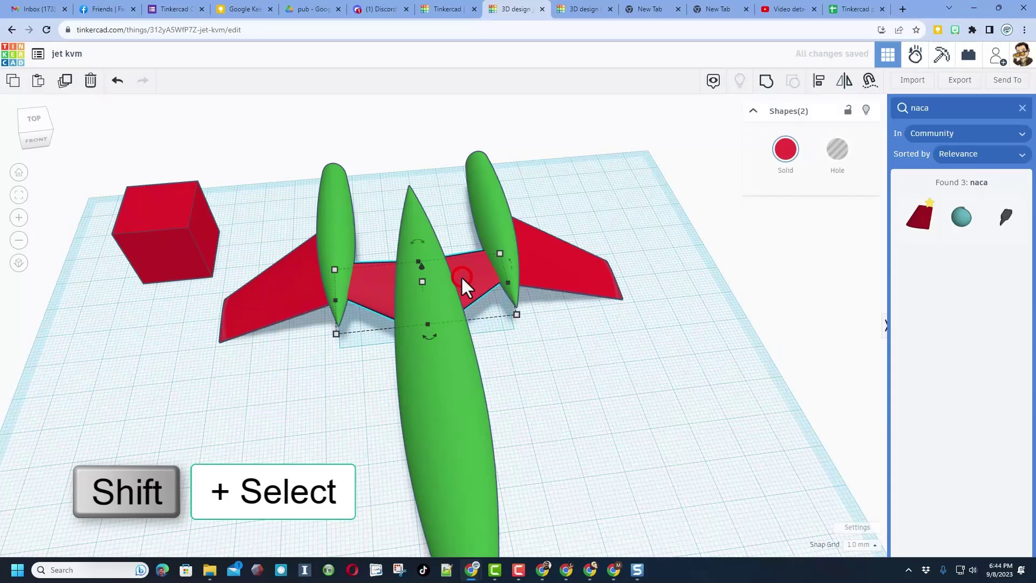
{"action": "left_click", "coordinate": [763, 88]}
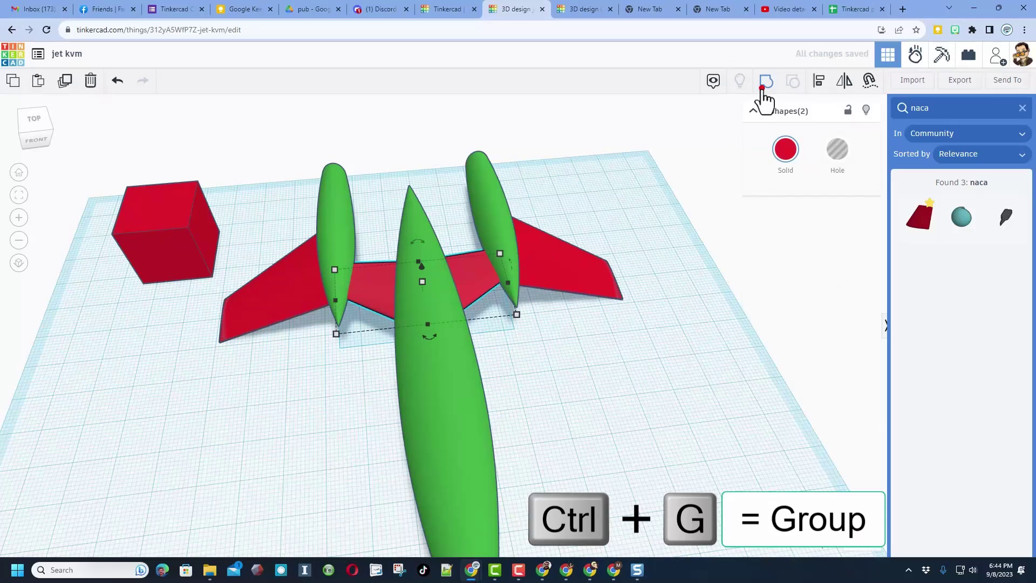
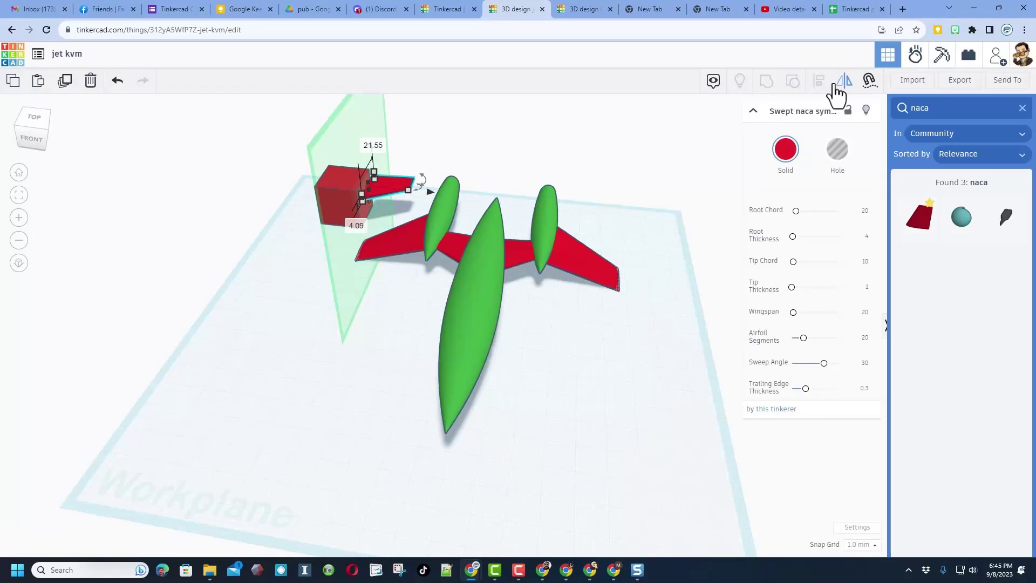
Mirror the new swept naca wing on the red box front to back and restore the base workplane
{"action": "left_click", "coordinate": [843, 81]}
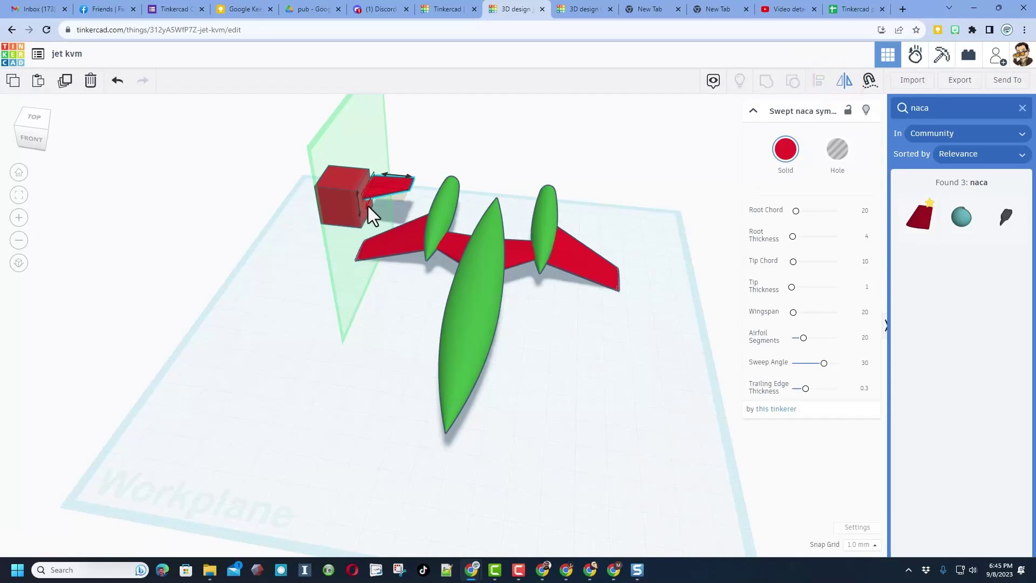
{"action": "left_click", "coordinate": [368, 205]}
{"action": "left_click", "coordinate": [486, 170]}
{"action": "left_click", "coordinate": [377, 185]}
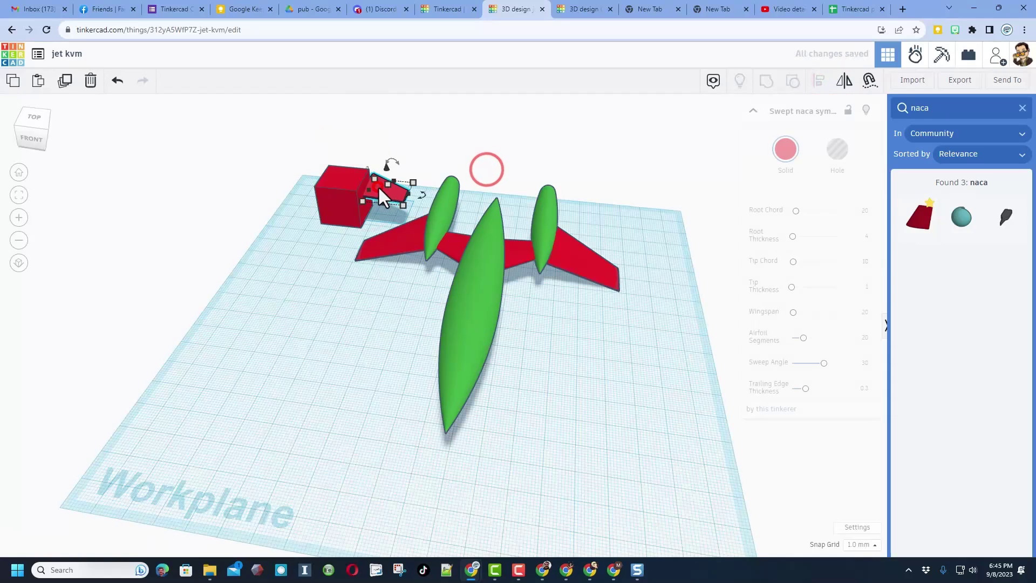
Move the mirrored wing across to the gap between the fuselage and the right engine, behind the inner wings
{"action": "key", "text": "shift+Right"}
{"action": "key", "text": "shift+Right"}
{"action": "key", "text": "shift+Right"}
{"action": "key", "text": "shift+Right"}
{"action": "key", "text": "shift+Right"}
{"action": "key", "text": "shift+Right"}
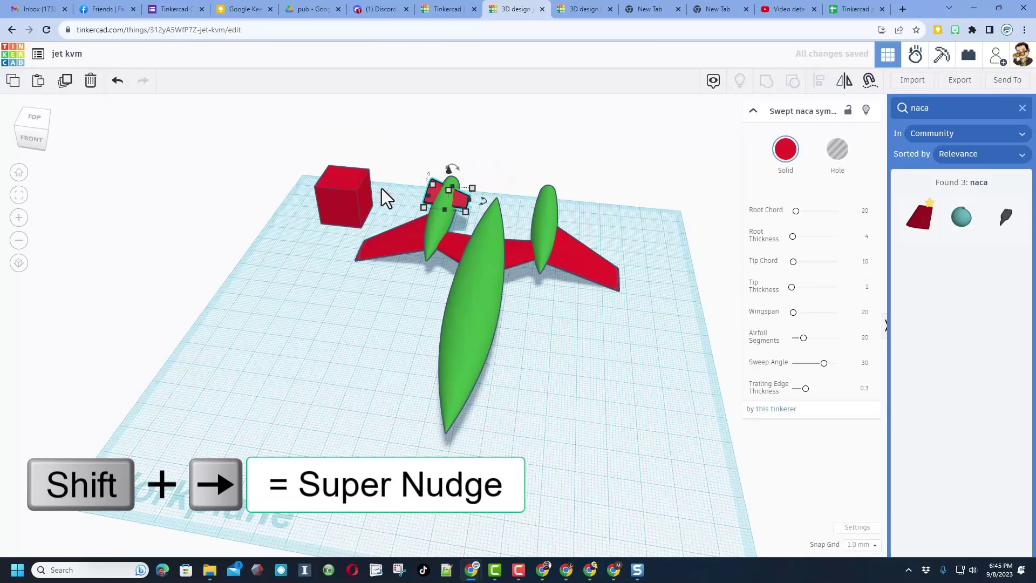
{"action": "key", "text": "Left"}
{"action": "key", "text": "Down"}
{"action": "key", "text": "Down"}
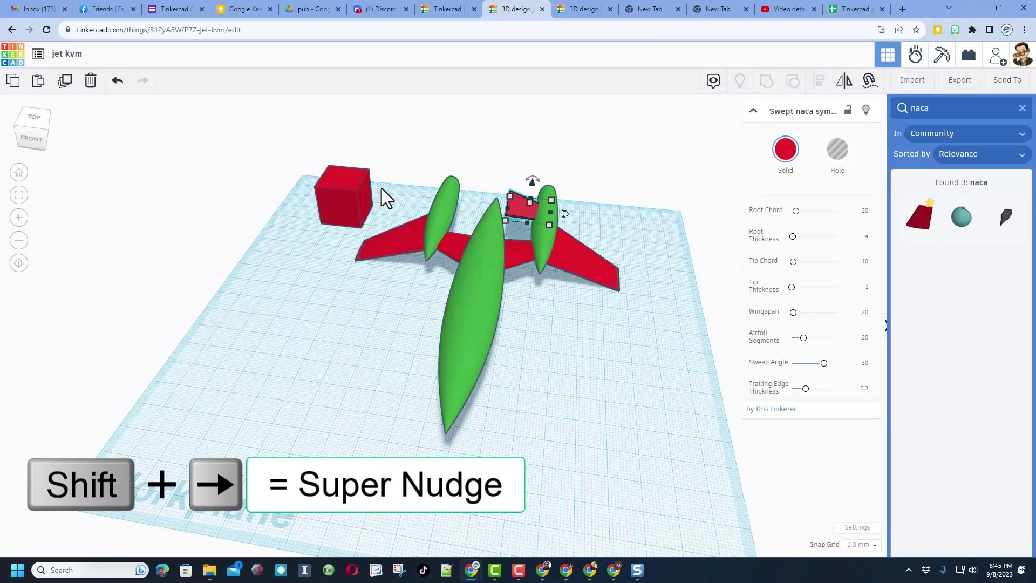
{"action": "key", "text": "Left"}
{"action": "key", "text": "Left"}
{"action": "key", "text": "Left"}
{"action": "key", "text": "Down"}
{"action": "key", "text": "Down"}
{"action": "key", "text": "Down"}
{"action": "key", "text": "Down"}
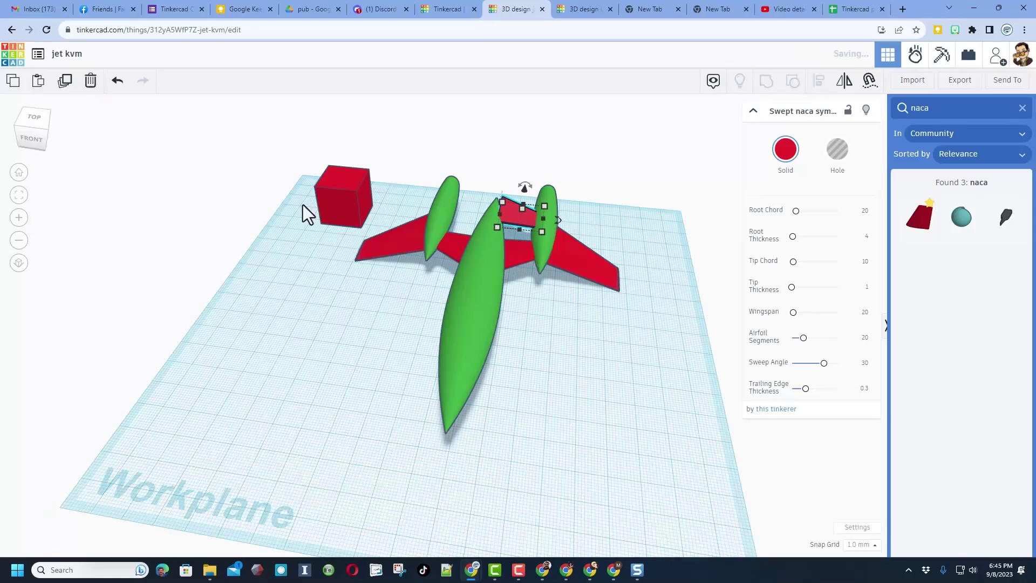
Align the rear wing to the middle height of the grouped inner wings, keeping that group fixed
{"action": "left_click", "coordinate": [507, 248], "text": "shift"}
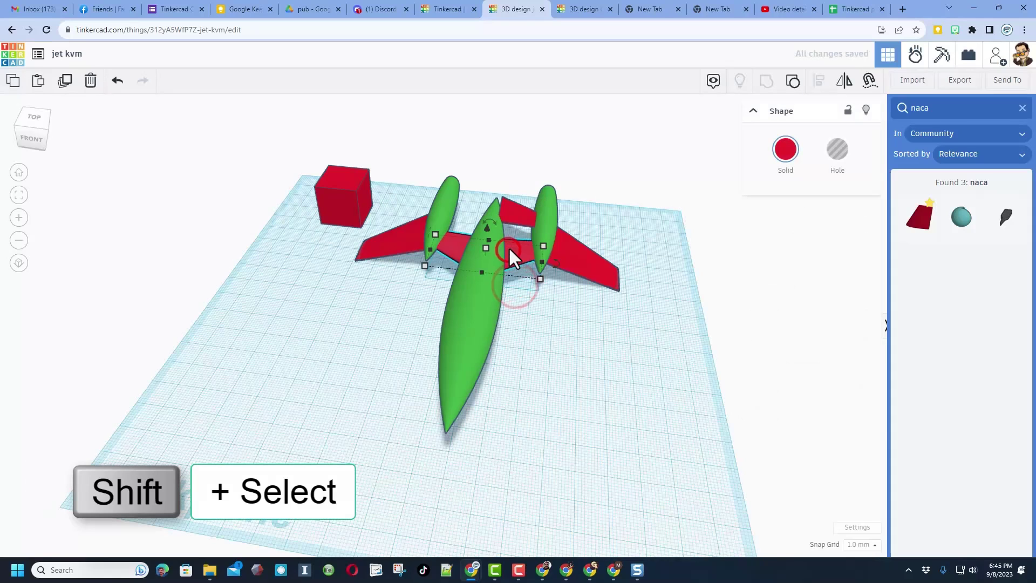
{"action": "left_click", "coordinate": [513, 212], "text": "shift"}
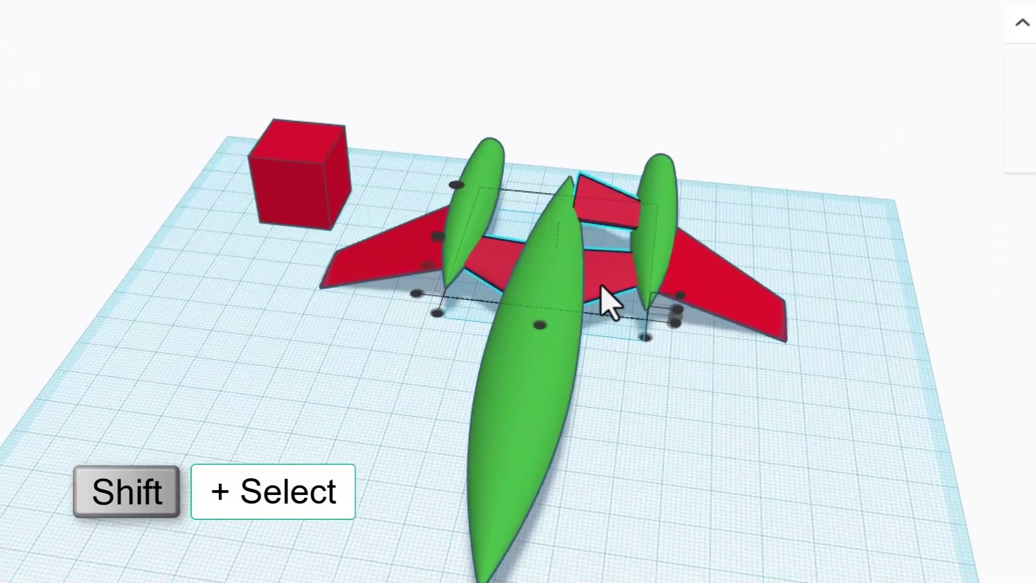
{"action": "left_click", "coordinate": [602, 287]}
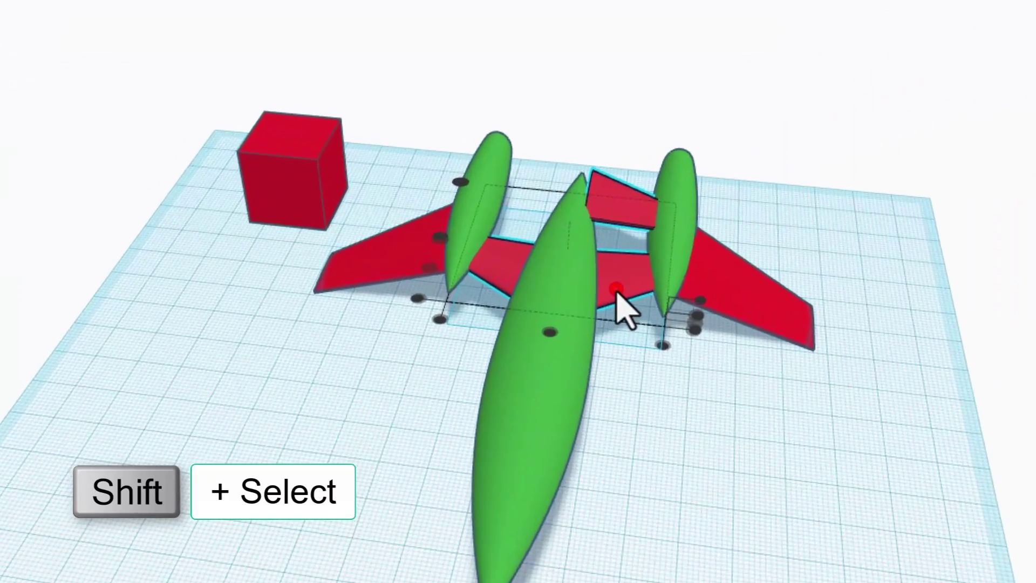
{"action": "left_click", "coordinate": [694, 322]}
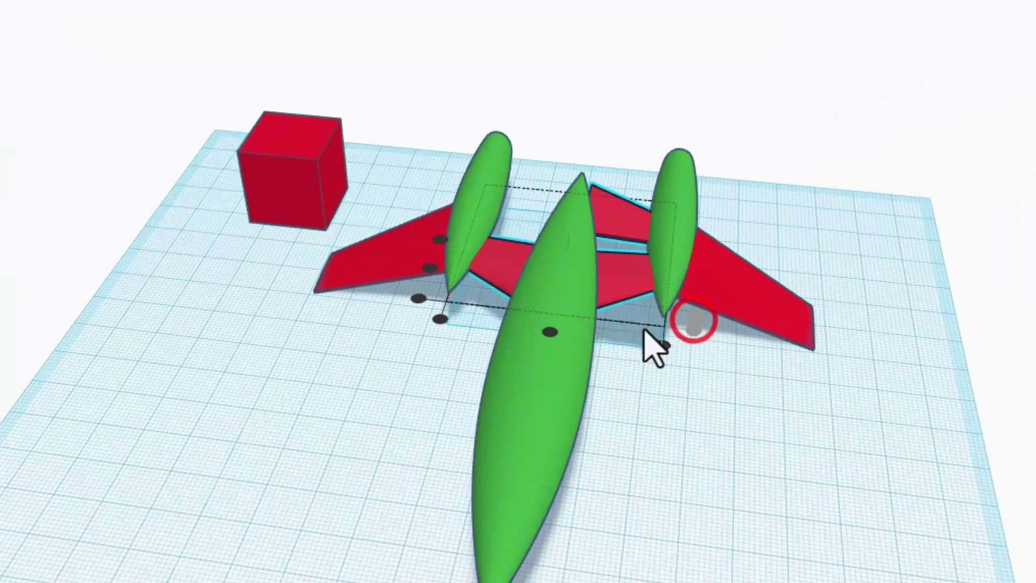
{"action": "left_click", "coordinate": [829, 221]}
Shorten the rear wing's span slightly at its fuselage end so that it ends inside the fuselage's tail
{"action": "right_click_drag", "start_coordinate": [820, 211], "coordinate": [610, 346]}
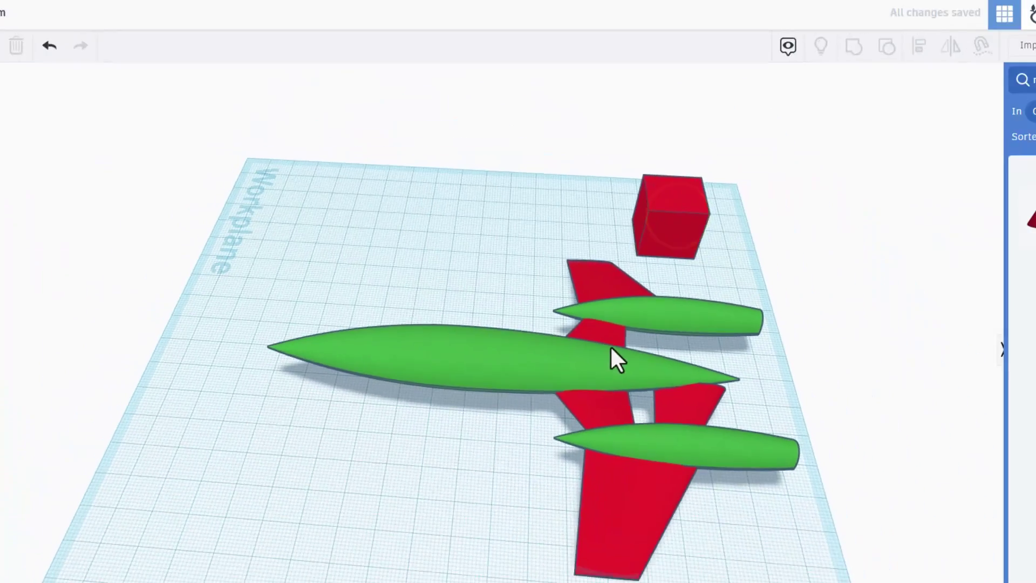
{"action": "left_click", "coordinate": [634, 367]}
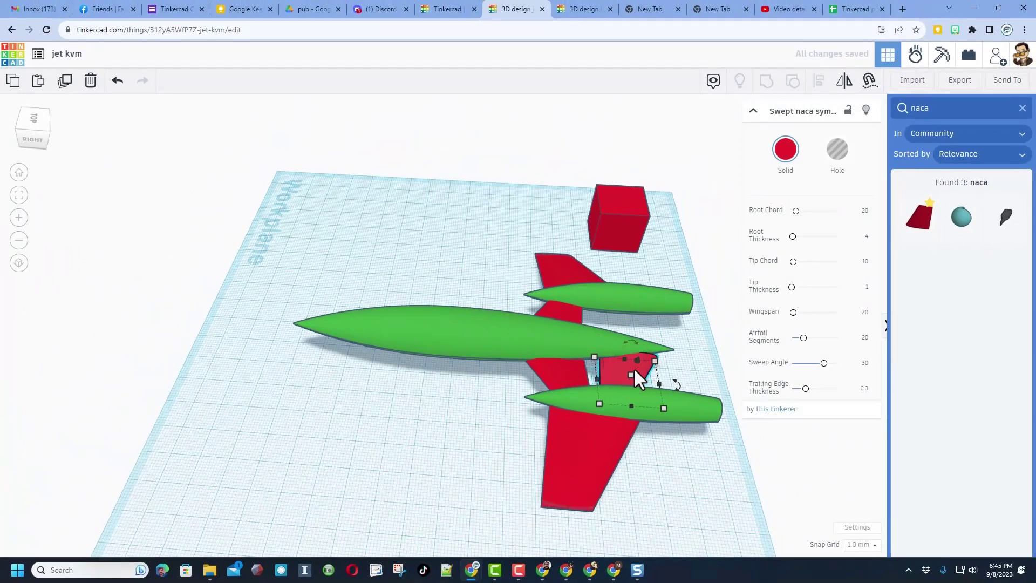
{"action": "left_click_drag", "start_coordinate": [597, 379], "coordinate": [623, 348]}
{"action": "right_click_drag", "start_coordinate": [649, 364], "coordinate": [372, 352]}
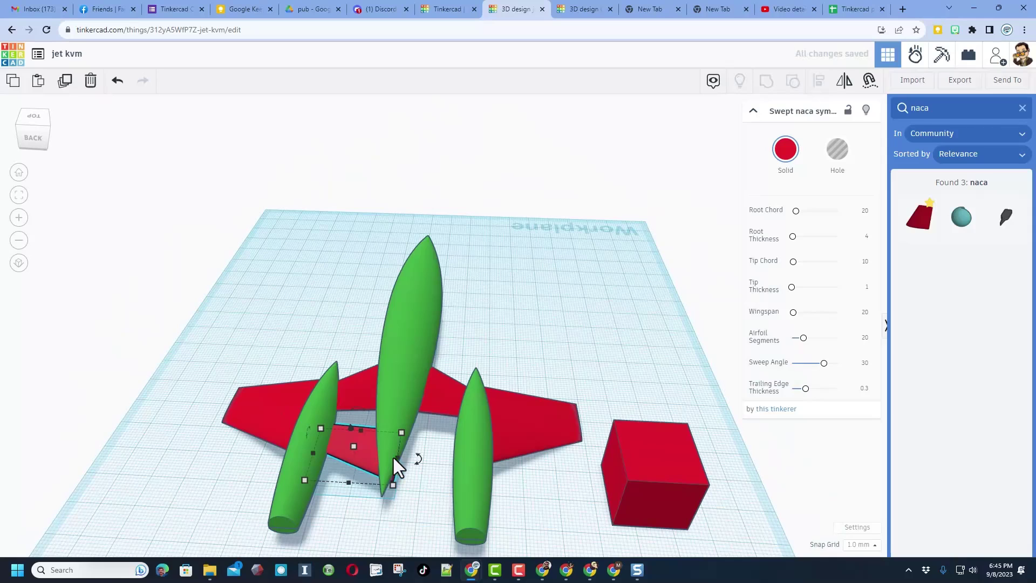
{"action": "left_click_drag", "start_coordinate": [394, 458], "coordinate": [388, 456]}
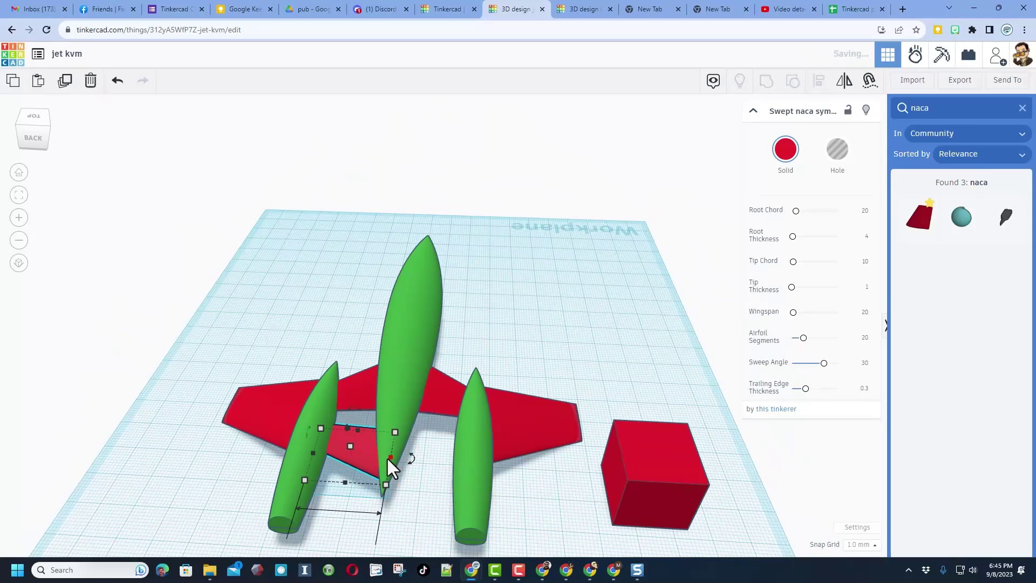
Duplicate the rear wing, move the copy between the fuselage and the left engine, and mirror it sideways
{"action": "key", "text": "ctrl+d"}
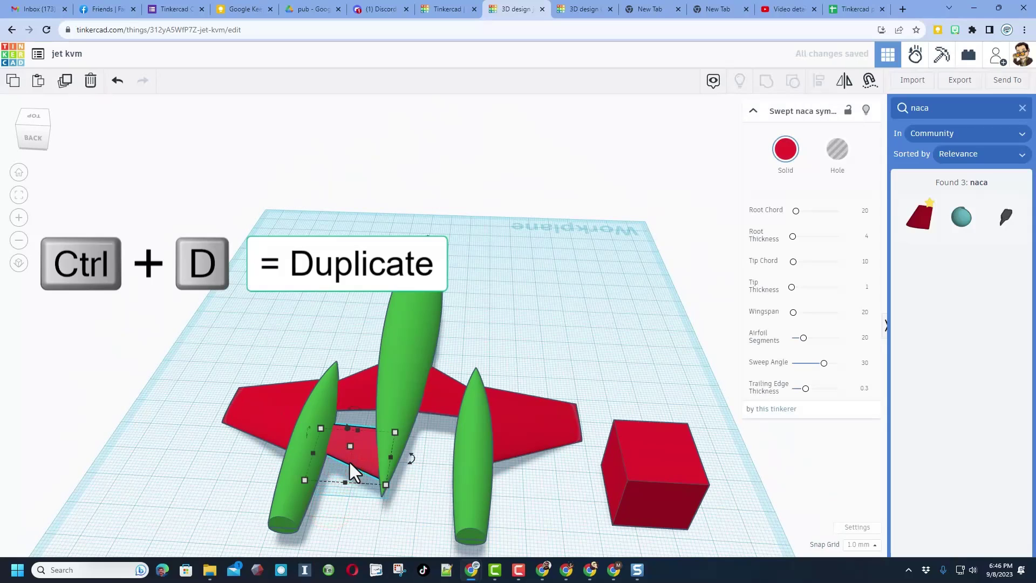
{"action": "key", "text": "Right"}
{"action": "key", "text": "Right"}
{"action": "key", "text": "Right"}
{"action": "key", "text": "Right"}
{"action": "key", "text": "Right"}
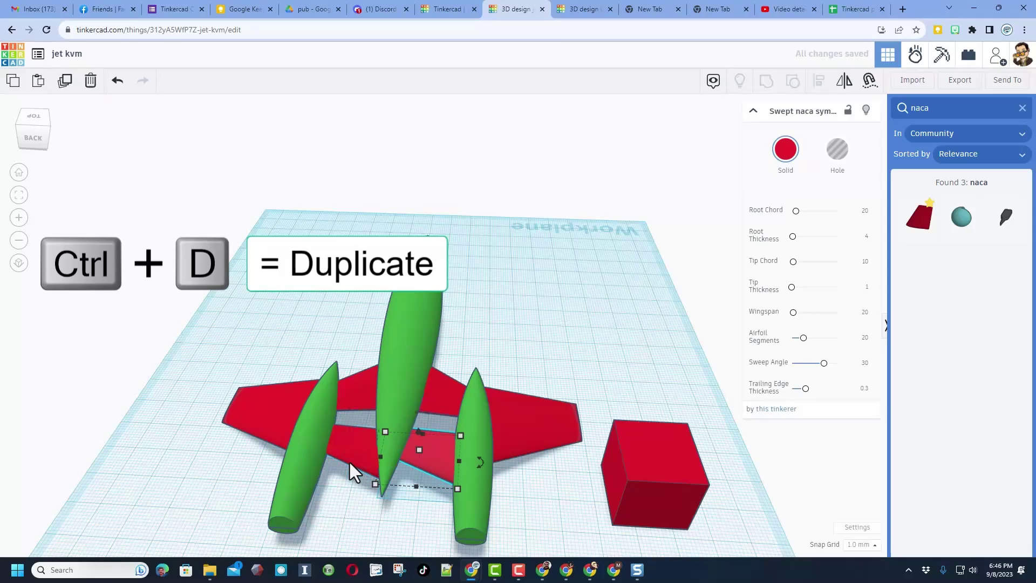
{"action": "left_click", "coordinate": [840, 90]}
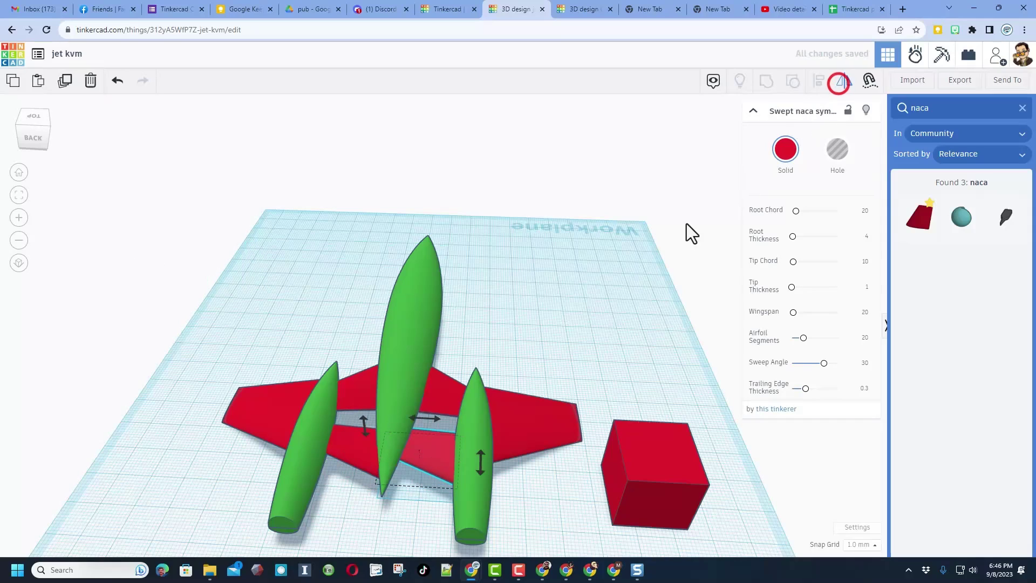
{"action": "left_click", "coordinate": [426, 418]}
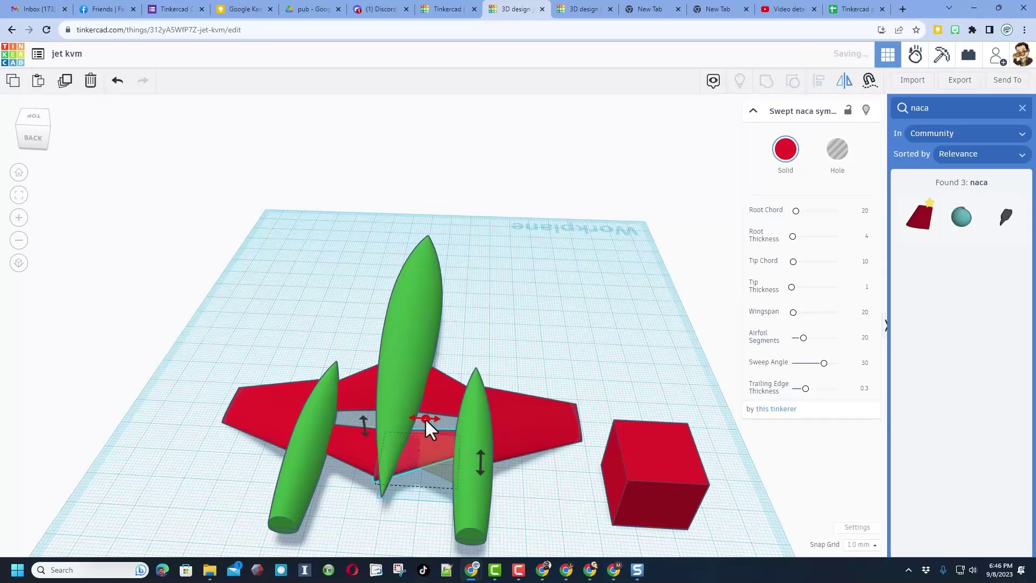
Group the two rear wings into one shape
{"action": "left_click", "coordinate": [421, 473], "text": "shift"}
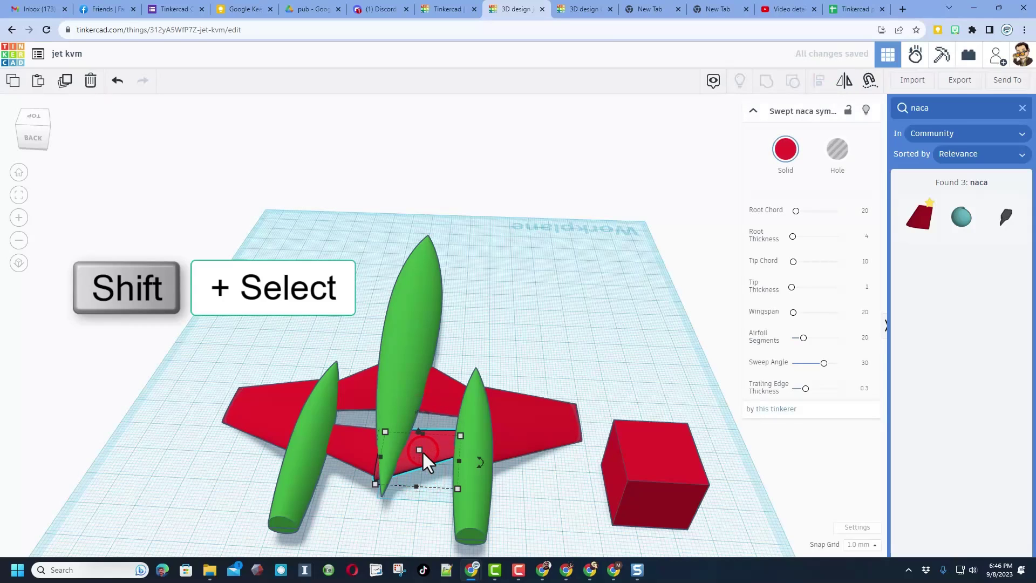
{"action": "left_click", "coordinate": [351, 448], "text": "shift"}
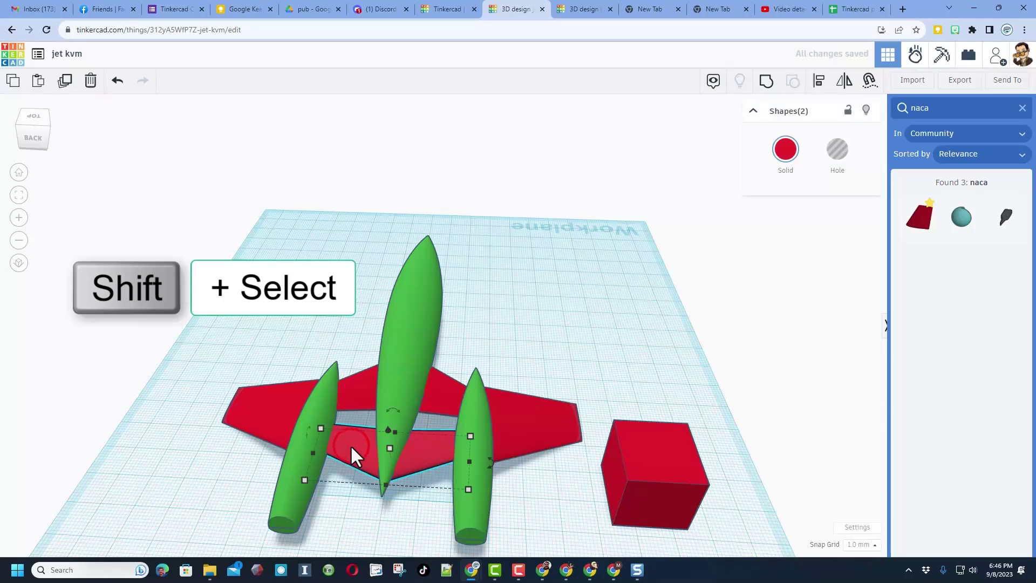
{"action": "key", "text": "ctrl+g"}
{"action": "left_click", "coordinate": [297, 287]}
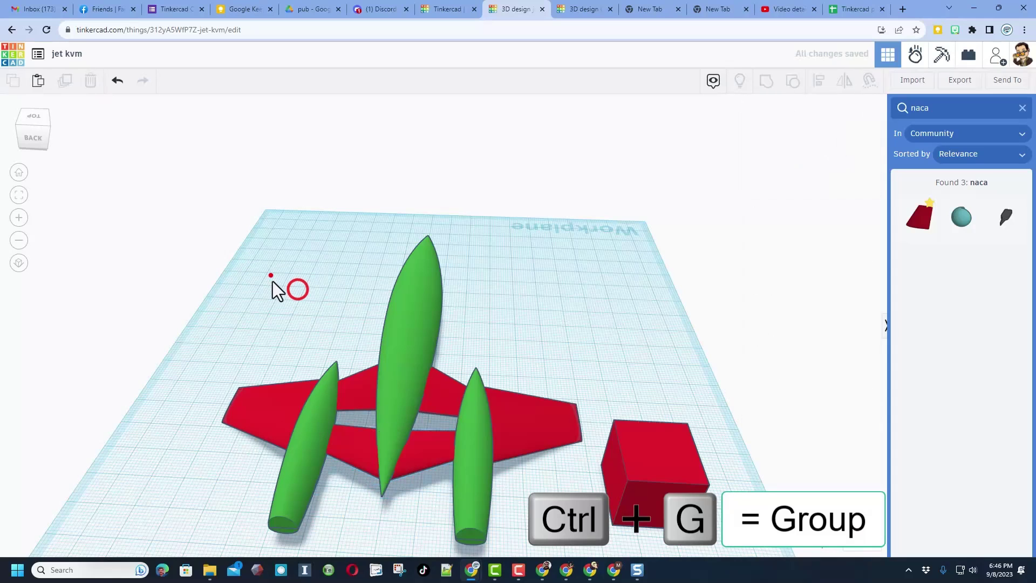
Select the fuselage, both engines and all the wings, and align them on a common sideways centre
{"action": "left_click_drag", "start_coordinate": [270, 275], "coordinate": [512, 484]}
{"action": "key", "text": "l"}
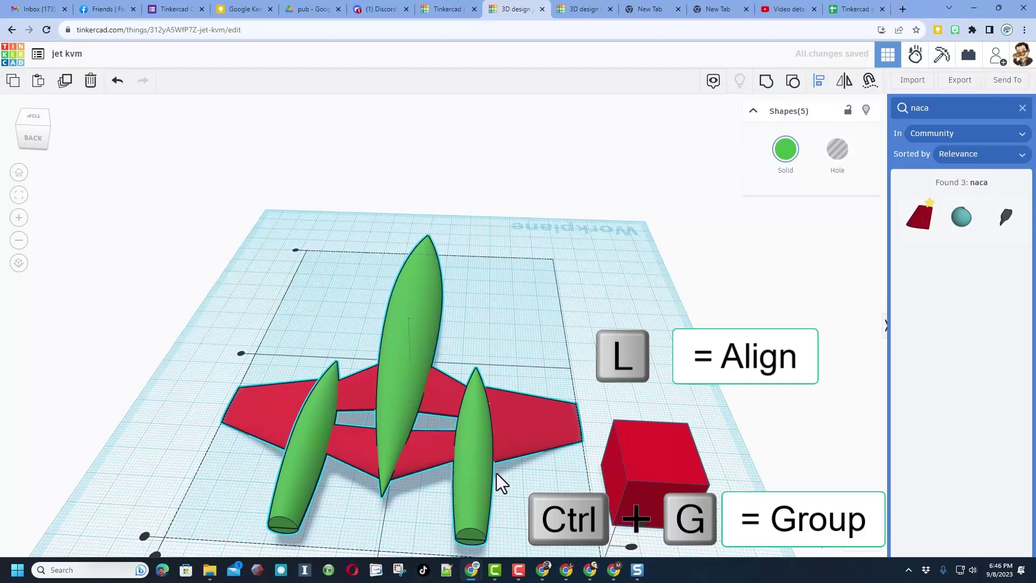
{"action": "scroll", "coordinate": [459, 469], "scroll_direction": "down", "scroll_amount": 2}
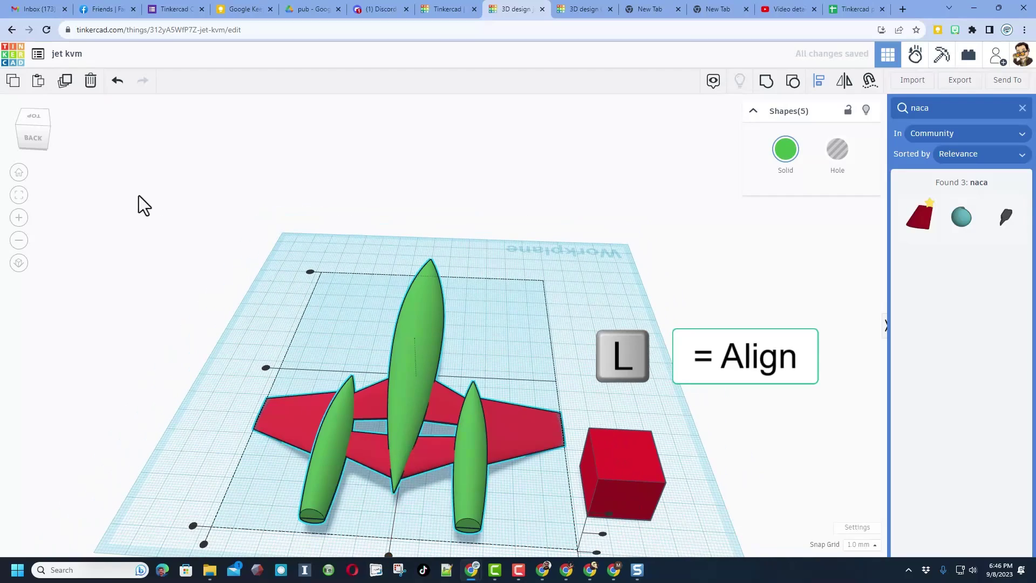
{"action": "left_click", "coordinate": [18, 173]}
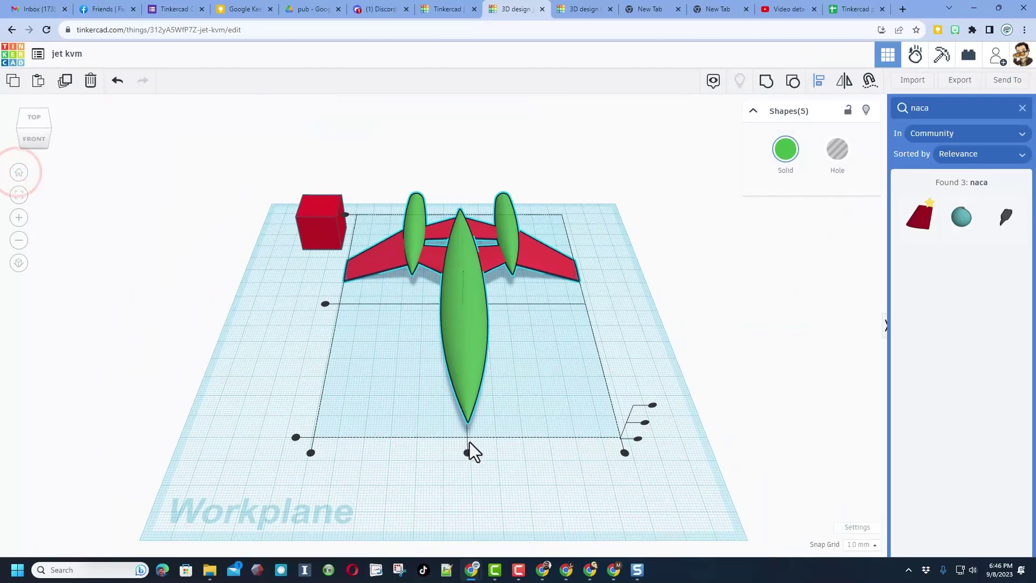
{"action": "left_click", "coordinate": [468, 454]}
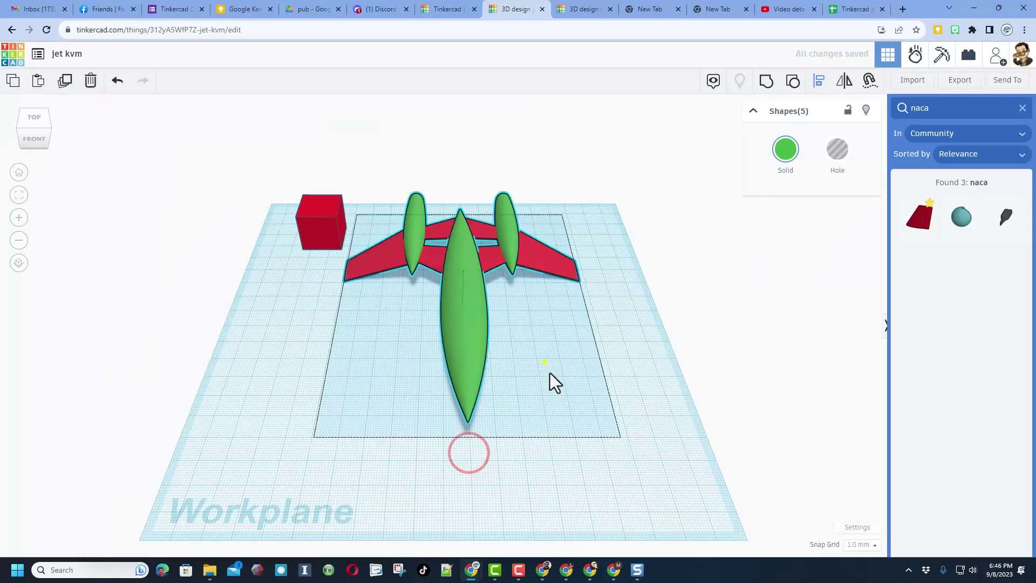
Clear the naca shape search, place a basic cylinder on the red box's side and restore the base workplane
{"action": "right_click_drag", "start_coordinate": [590, 407], "coordinate": [465, 250]}
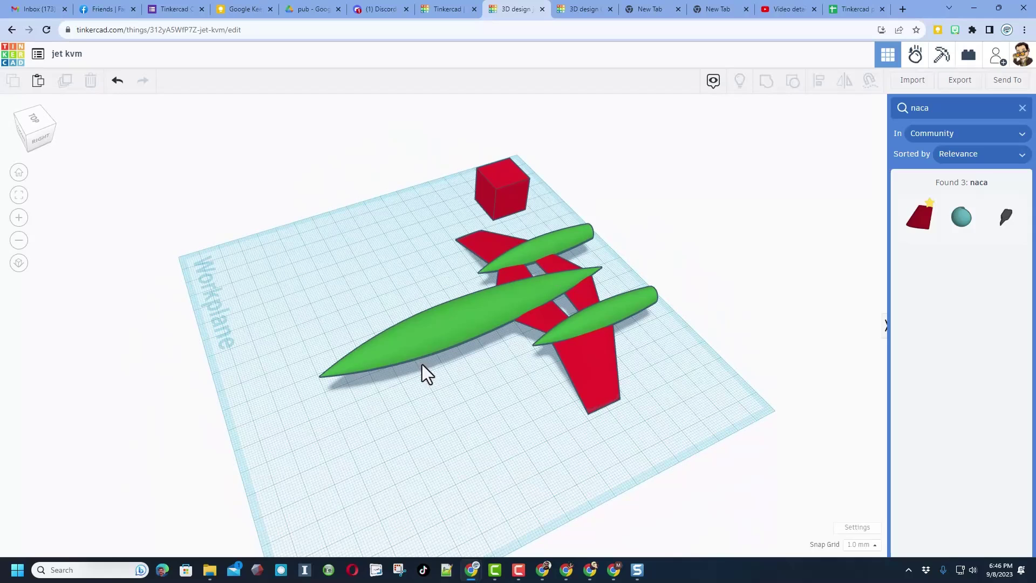
{"action": "right_click_drag", "start_coordinate": [423, 416], "coordinate": [500, 414]}
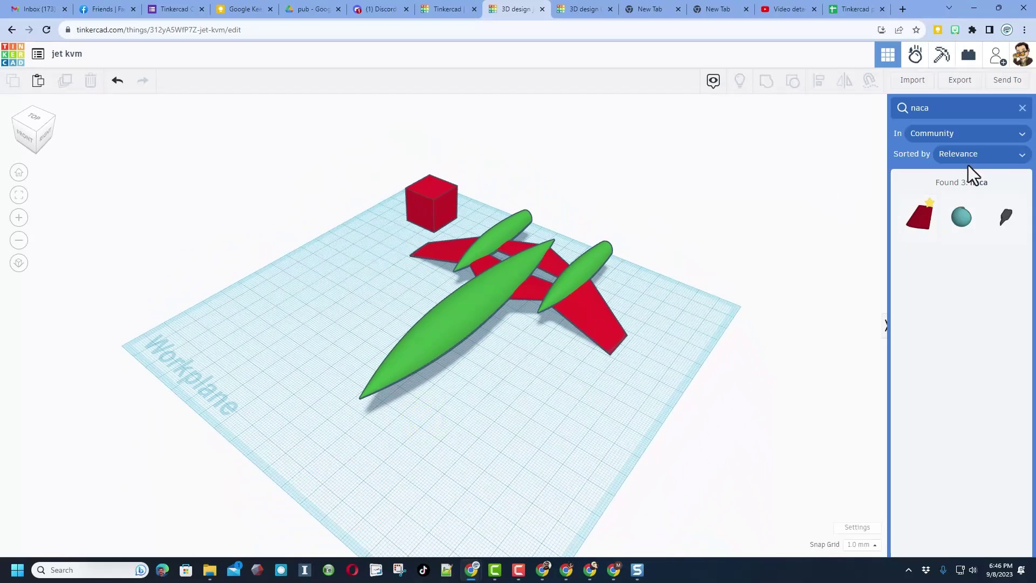
{"action": "left_click", "coordinate": [1021, 108]}
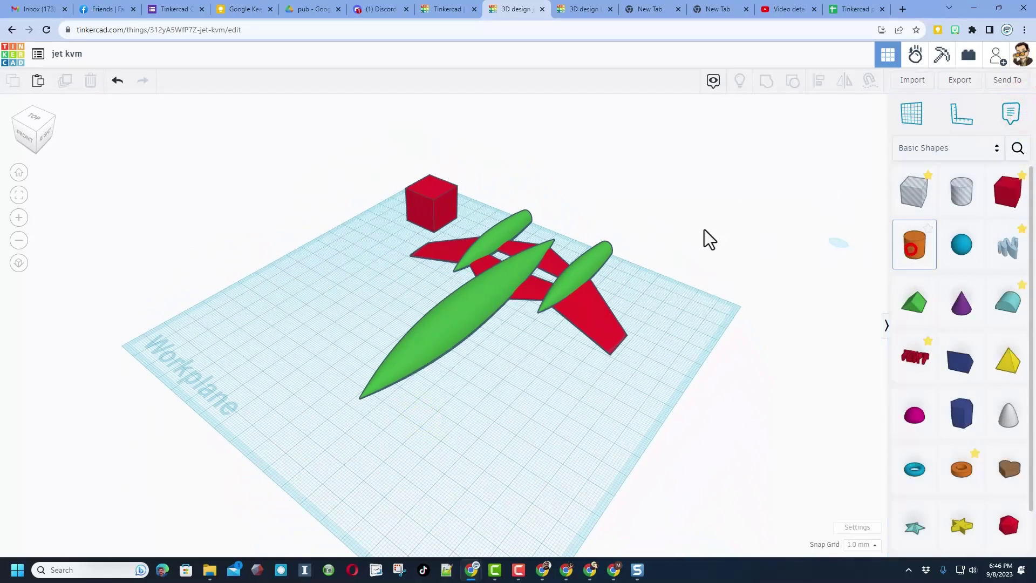
{"action": "left_click_drag", "start_coordinate": [704, 229], "coordinate": [448, 208]}
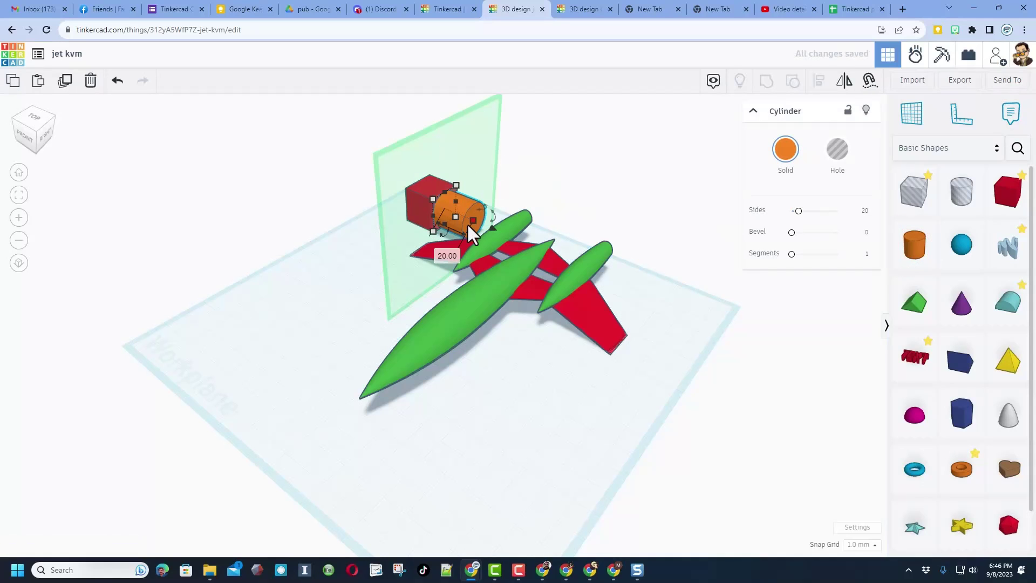
{"action": "right_click_drag", "start_coordinate": [468, 225], "coordinate": [399, 309]}
{"action": "left_click", "coordinate": [342, 308]}
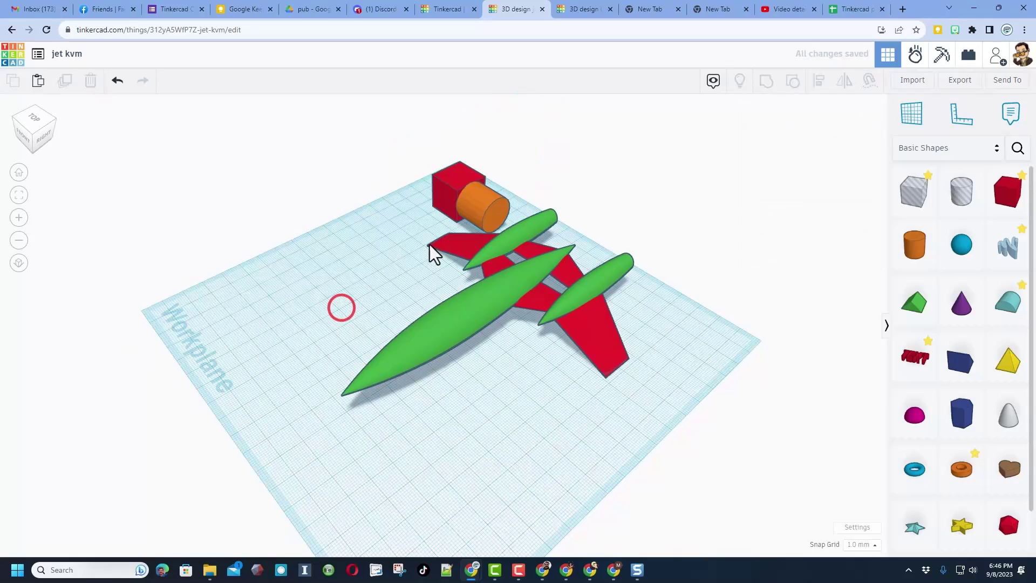
Move the cylinder over the wings between the left engine and the fuselage, and set its sides to 64
{"action": "left_click", "coordinate": [500, 212]}
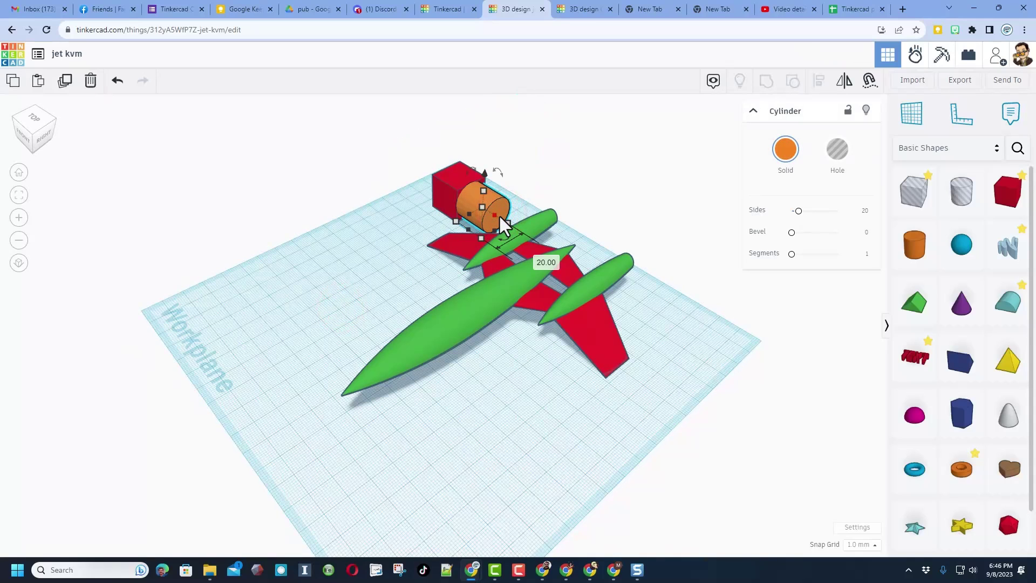
{"action": "key", "text": "Down"}
{"action": "key", "text": "Down"}
{"action": "key", "text": "Down"}
{"action": "key", "text": "Down"}
{"action": "key", "text": "Down"}
{"action": "key", "text": "Down"}
{"action": "key", "text": "Down"}
{"action": "key", "text": "Down"}
{"action": "key", "text": "Down"}
{"action": "key", "text": "Down"}
{"action": "key", "text": "Down"}
{"action": "key", "text": "Down"}
{"action": "key", "text": "Down"}
{"action": "key", "text": "Down"}
{"action": "key", "text": "Down"}
{"action": "key", "text": "Down"}
{"action": "key", "text": "Down"}
{"action": "key", "text": "Down"}
{"action": "key", "text": "Down"}
{"action": "key", "text": "Down"}
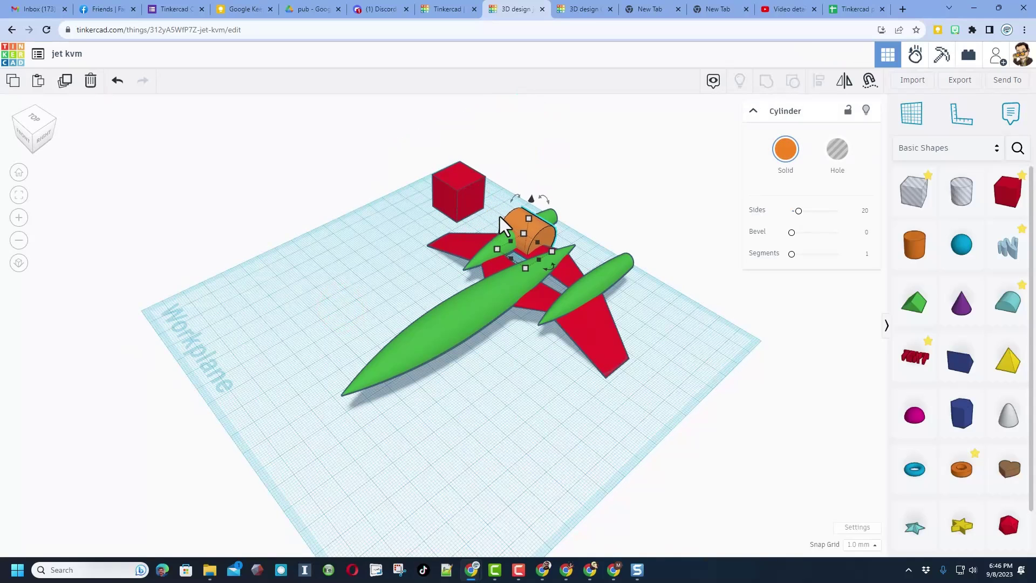
{"action": "key", "text": "Down"}
{"action": "key", "text": "Down"}
{"action": "key", "text": "Down"}
{"action": "key", "text": "Down"}
{"action": "key", "text": "Down"}
{"action": "key", "text": "Down"}
{"action": "key", "text": "Down"}
{"action": "key", "text": "Down"}
{"action": "key", "text": "Down"}
{"action": "key", "text": "Down"}
{"action": "key", "text": "Down"}
{"action": "key", "text": "Down"}
{"action": "key", "text": "Down"}
{"action": "key", "text": "Down"}
{"action": "key", "text": "Down"}
{"action": "key", "text": "Left"}
{"action": "key", "text": "Left"}
{"action": "key", "text": "Left"}
{"action": "key", "text": "Left"}
{"action": "key", "text": "Left"}
{"action": "key", "text": "Left"}
{"action": "key", "text": "Left"}
{"action": "key", "text": "Left"}
{"action": "key", "text": "Left"}
{"action": "key", "text": "Left"}
{"action": "key", "text": "Left"}
{"action": "key", "text": "Left"}
{"action": "key", "text": "Left"}
{"action": "key", "text": "Left"}
{"action": "key", "text": "Left"}
{"action": "key", "text": "Left"}
{"action": "key", "text": "Left"}
{"action": "key", "text": "Left"}
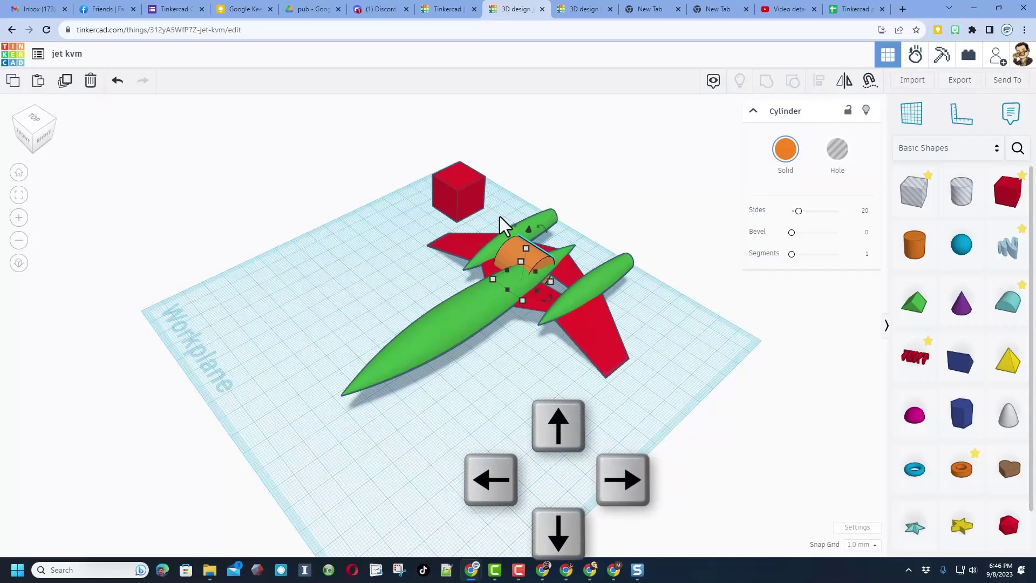
{"action": "key", "text": "Left"}
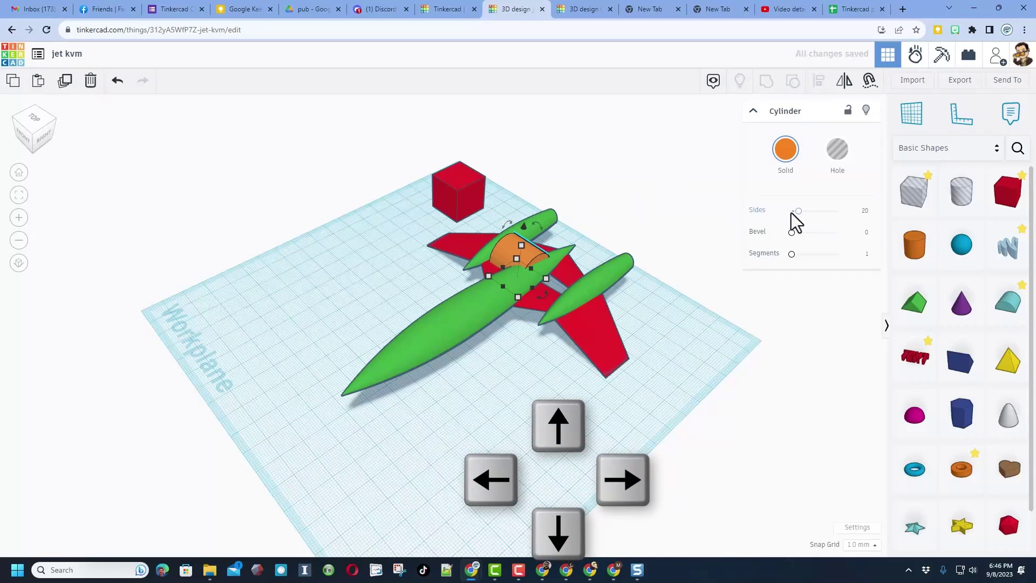
{"action": "left_click_drag", "start_coordinate": [799, 210], "coordinate": [883, 228]}
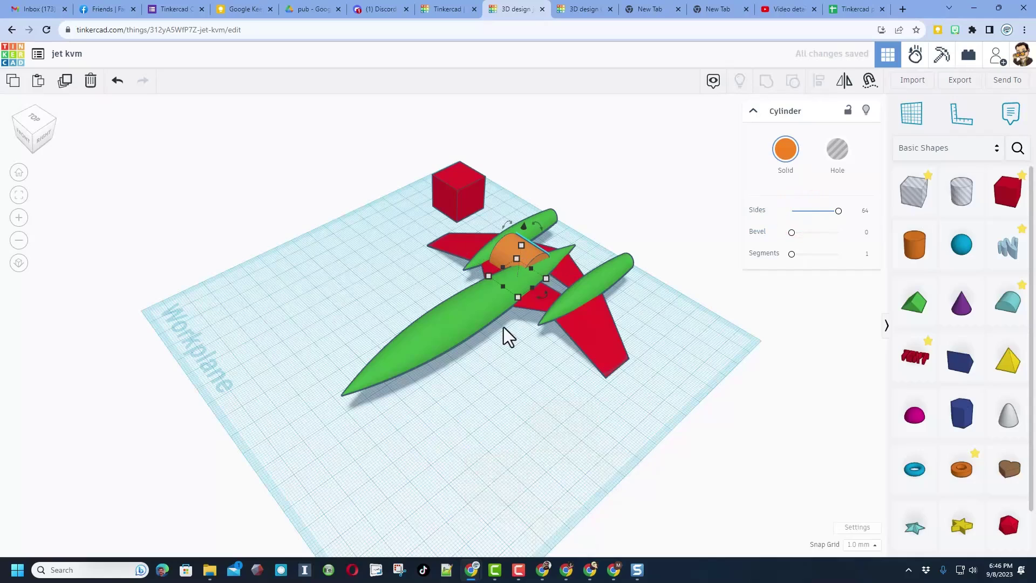
Check the height of the grouped inner wings and set the cylinder's height to 4 mm
{"action": "right_click_drag", "start_coordinate": [504, 327], "coordinate": [513, 296]}
{"action": "left_click", "coordinate": [513, 296]}
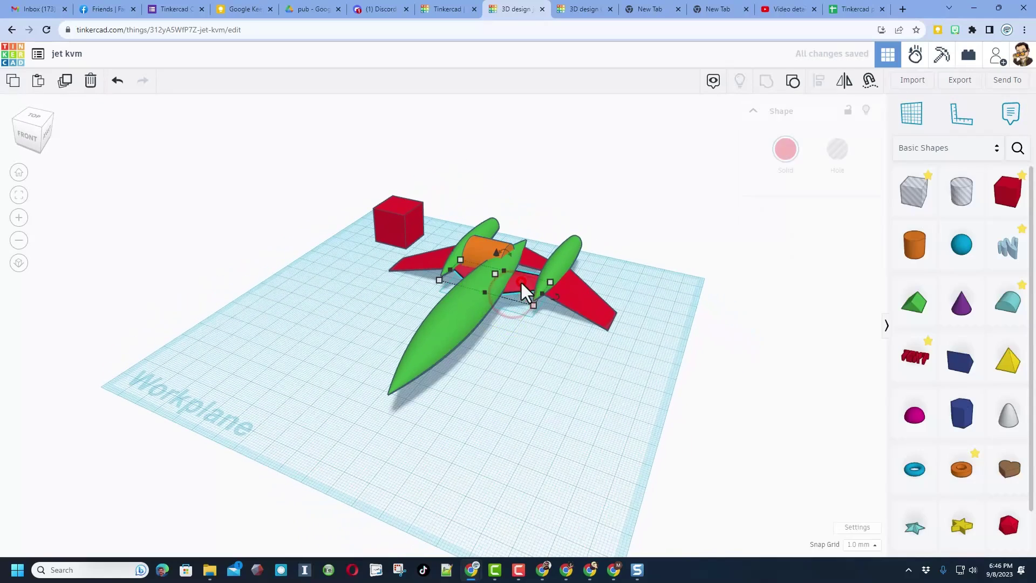
{"action": "scroll", "coordinate": [519, 296], "scroll_direction": "up", "scroll_amount": 1}
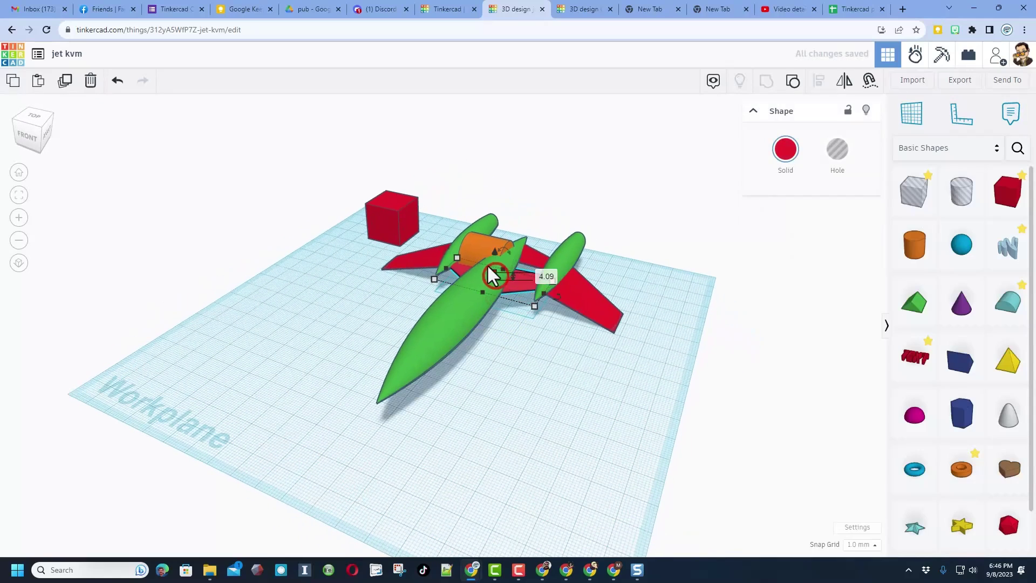
{"action": "left_click", "coordinate": [487, 240]}
{"action": "left_click", "coordinate": [539, 259]}
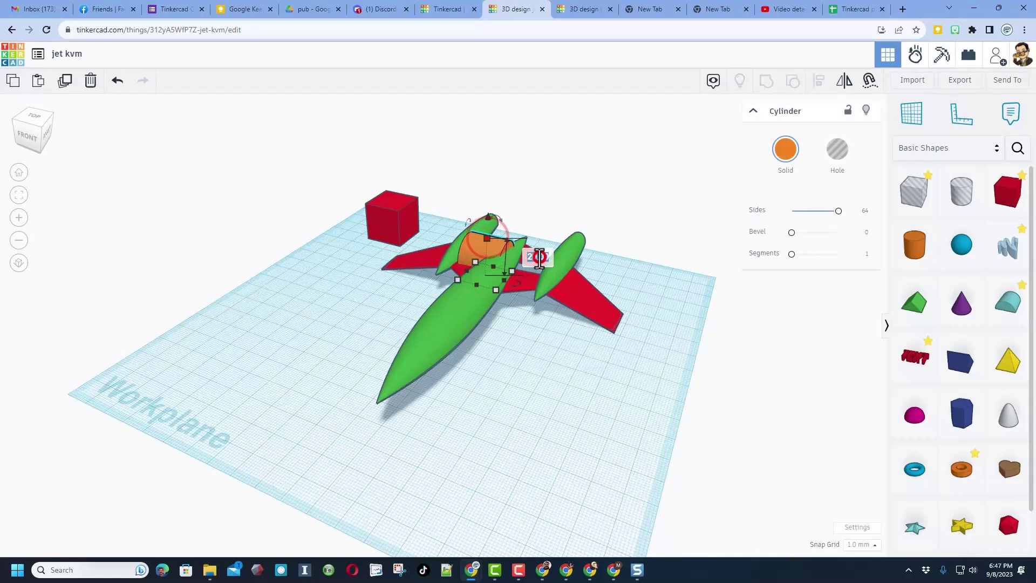
{"action": "type", "text": "4"}
{"action": "key", "text": "Return"}
Select the grouped inner wings together with the cylinder and align the two vertically
{"action": "right_click_drag", "start_coordinate": [516, 269], "coordinate": [552, 347]}
{"action": "left_click", "coordinate": [553, 347]}
{"action": "left_click", "coordinate": [464, 261], "text": "shift"}
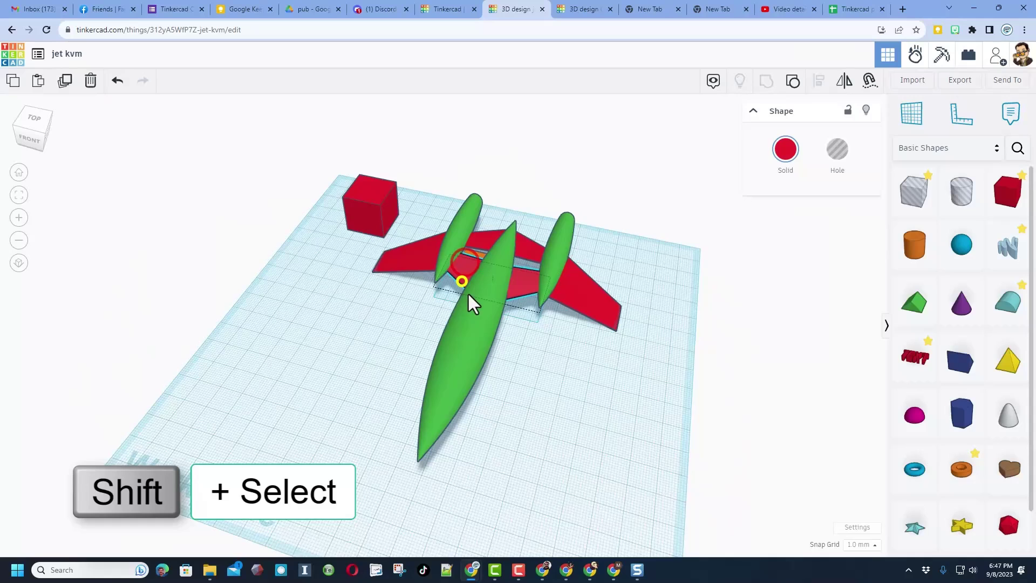
{"action": "left_click", "coordinate": [473, 256], "text": "shift"}
{"action": "left_click", "coordinate": [824, 80]}
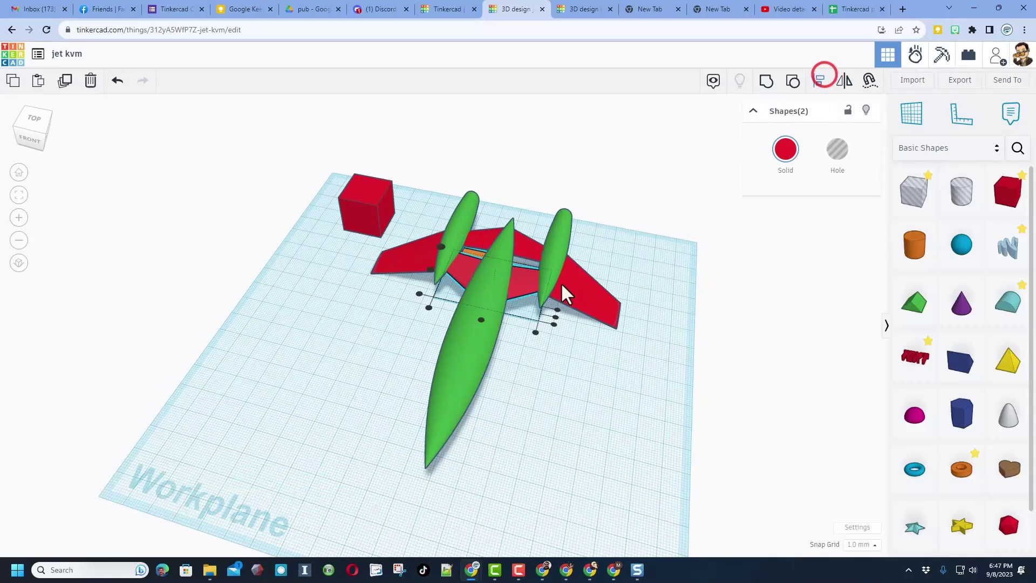
{"action": "left_click", "coordinate": [558, 312]}
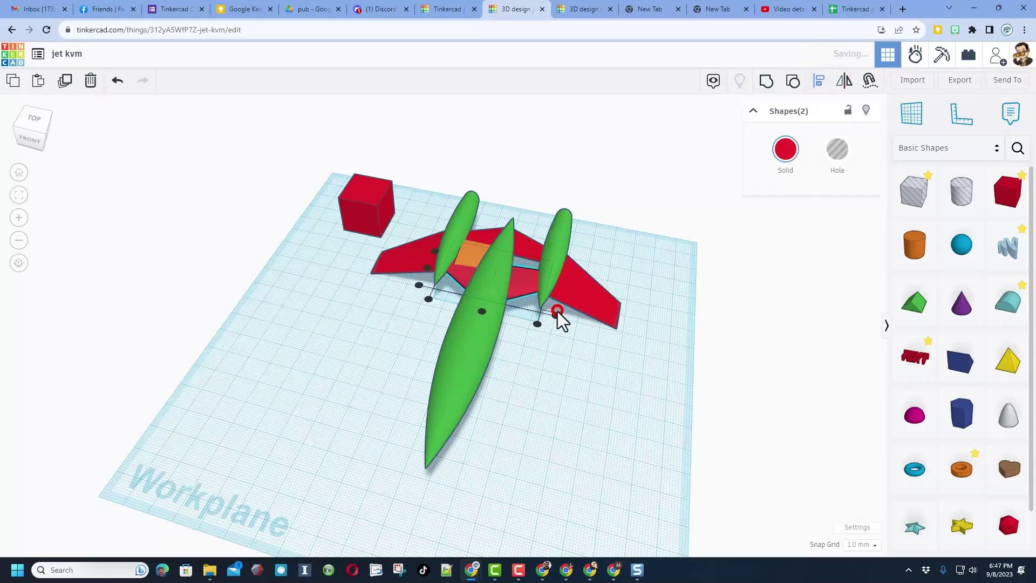
{"action": "left_click", "coordinate": [518, 348]}
Stretch the cylinder sideways in both directions so it runs beneath the fuselage and reaches into both engines
{"action": "right_click_drag", "start_coordinate": [523, 362], "coordinate": [587, 348]}
{"action": "scroll", "coordinate": [587, 348], "scroll_direction": "up", "scroll_amount": 3}
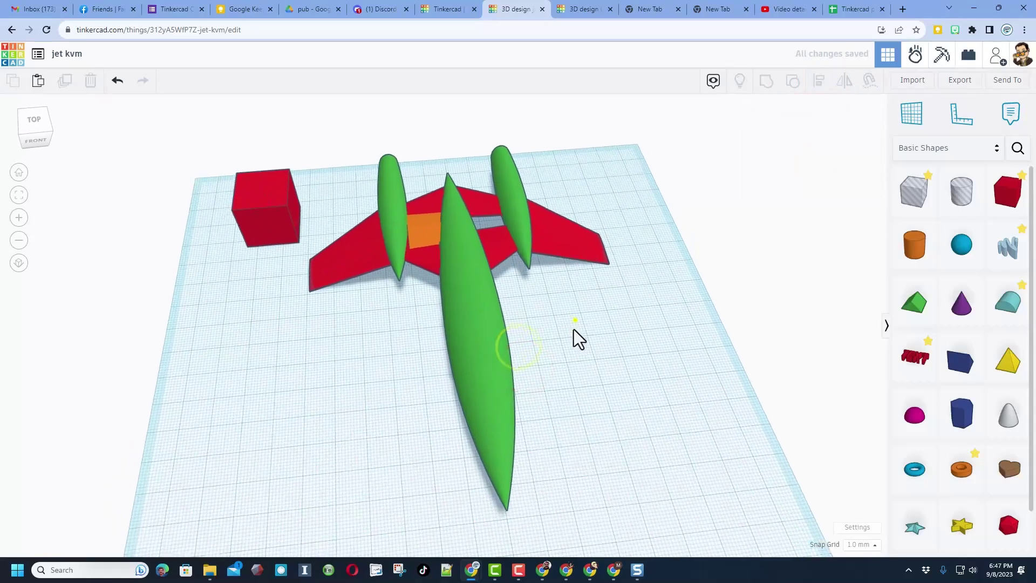
{"action": "left_click", "coordinate": [413, 240]}
{"action": "key", "text": "f"}
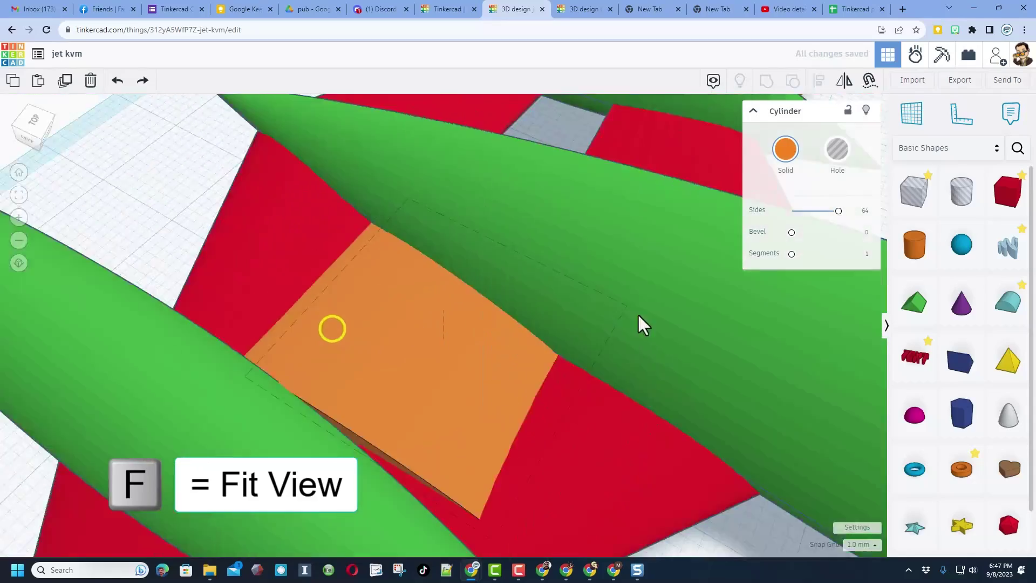
{"action": "right_click_drag", "start_coordinate": [639, 315], "coordinate": [631, 330]}
{"action": "scroll", "coordinate": [630, 331], "scroll_direction": "down", "scroll_amount": 3}
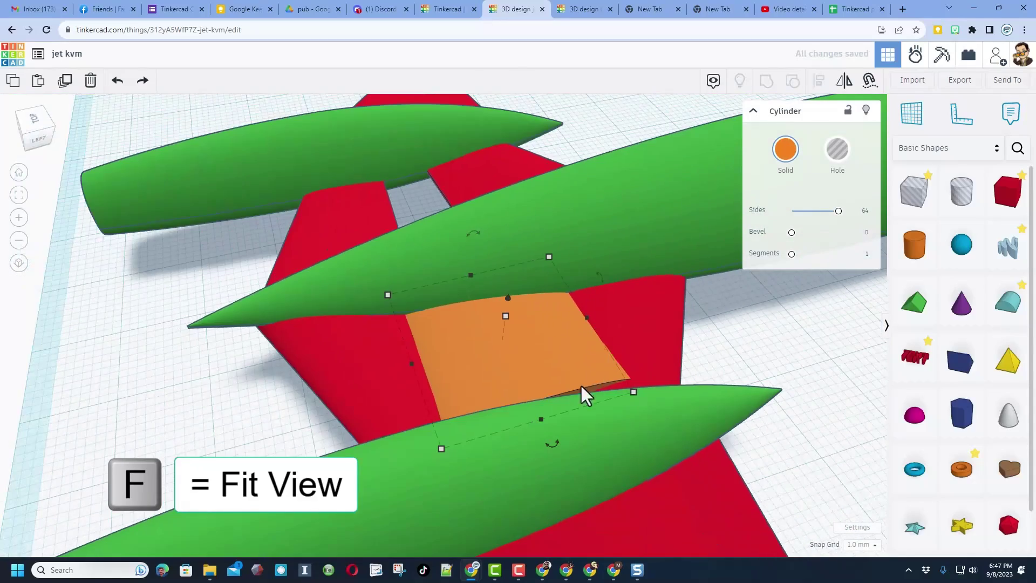
{"action": "left_click_drag", "start_coordinate": [541, 421], "coordinate": [524, 475]}
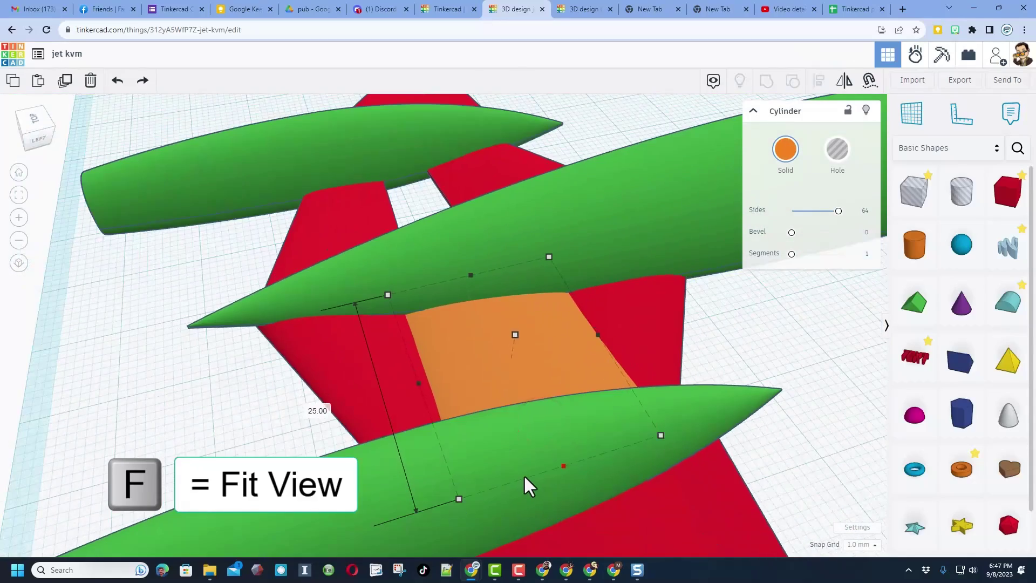
{"action": "right_click_drag", "start_coordinate": [494, 367], "coordinate": [445, 354]}
{"action": "left_click_drag", "start_coordinate": [526, 266], "coordinate": [574, 121]}
Set the widened cylinder's height to 3.8 mm
{"action": "right_click_drag", "start_coordinate": [548, 212], "coordinate": [442, 345]}
{"action": "left_click_drag", "start_coordinate": [412, 335], "coordinate": [378, 339]}
{"action": "right_click_drag", "start_coordinate": [442, 342], "coordinate": [381, 323]}
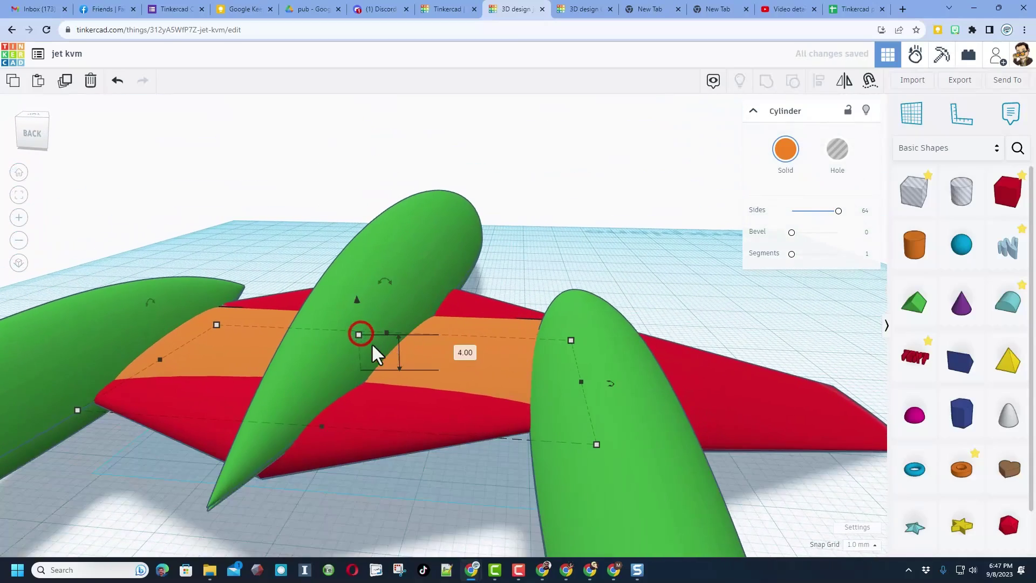
{"action": "left_click", "coordinate": [470, 353]}
{"action": "type", "text": "3.8"}
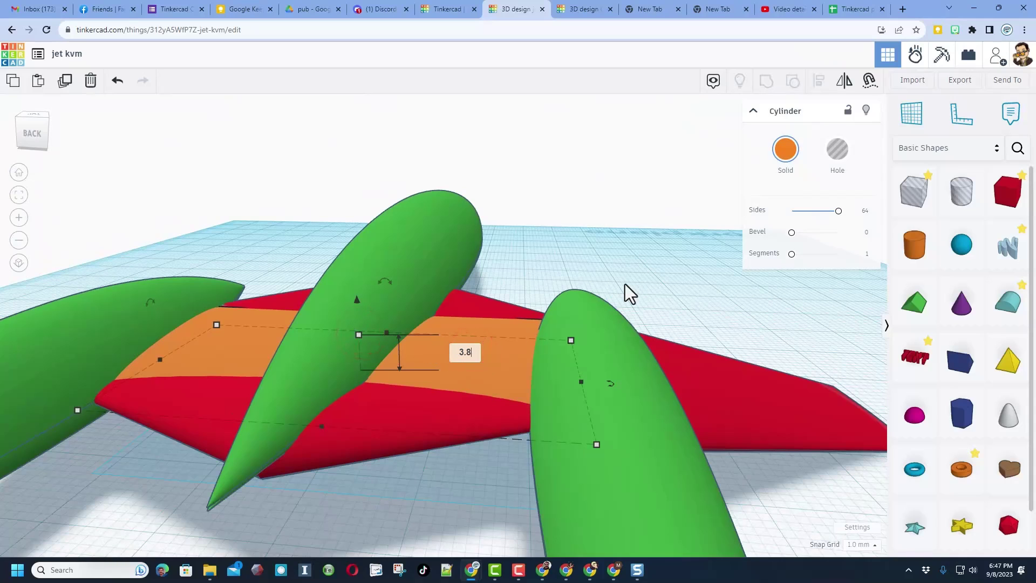
{"action": "key", "text": "Return"}
{"action": "left_click", "coordinate": [572, 216]}
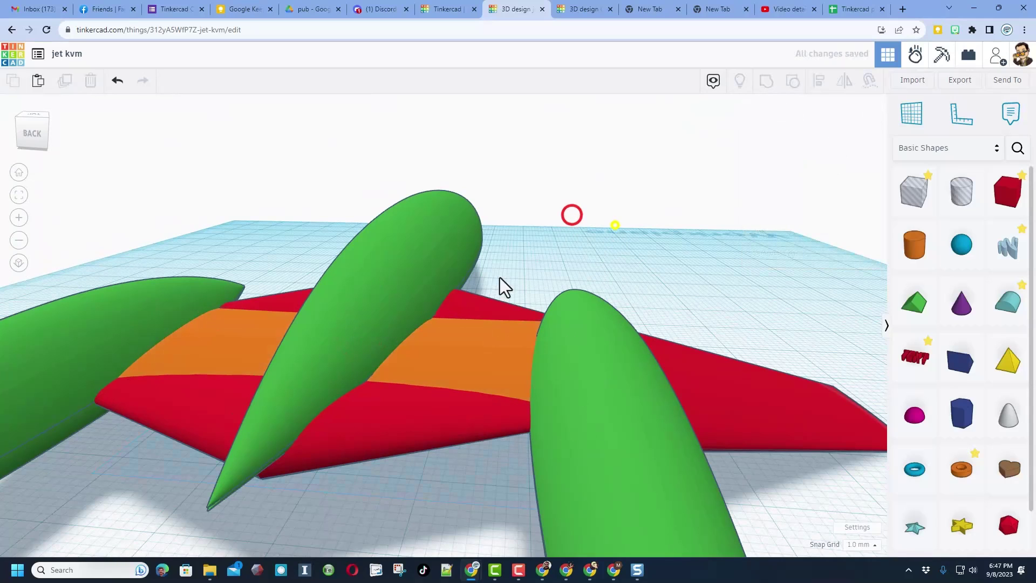
Select all six jet parts without the red box and align them on a common sideways centre
{"action": "right_click_drag", "start_coordinate": [789, 250], "coordinate": [469, 312]}
{"action": "scroll", "coordinate": [472, 315], "scroll_direction": "down", "scroll_amount": 5}
{"action": "right_click_drag", "start_coordinate": [592, 387], "coordinate": [438, 324]}
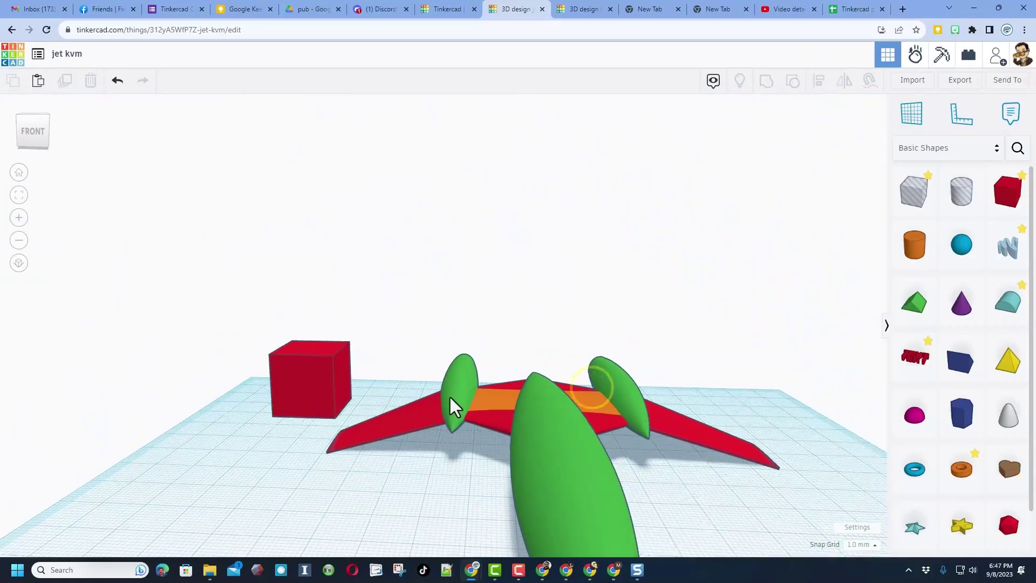
{"action": "scroll", "coordinate": [449, 395], "scroll_direction": "down", "scroll_amount": 1}
{"action": "left_click_drag", "start_coordinate": [421, 309], "coordinate": [639, 482]}
{"action": "key", "text": "l"}
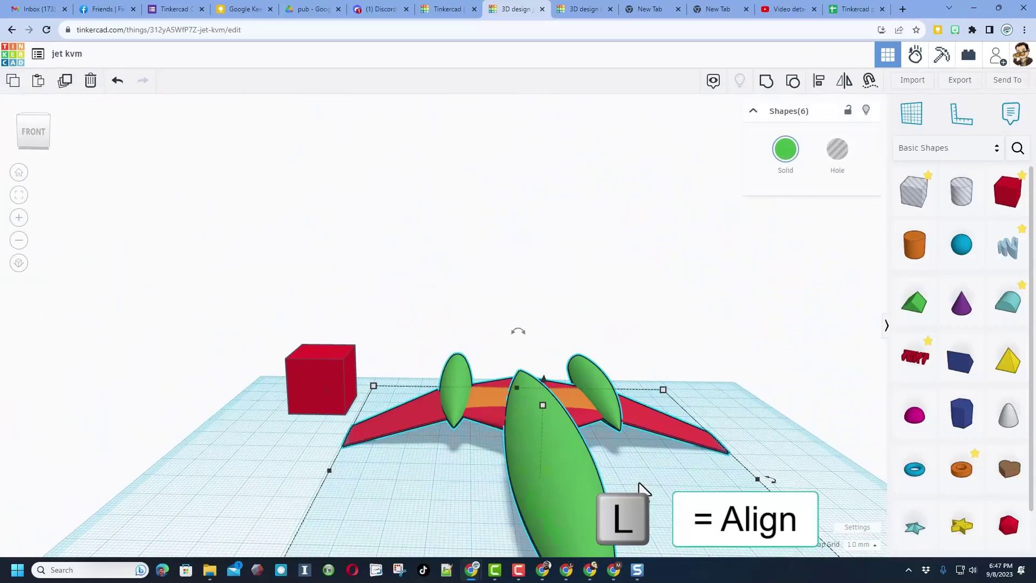
{"action": "key", "text": "l"}
{"action": "scroll", "coordinate": [171, 229], "scroll_direction": "up", "scroll_amount": 1}
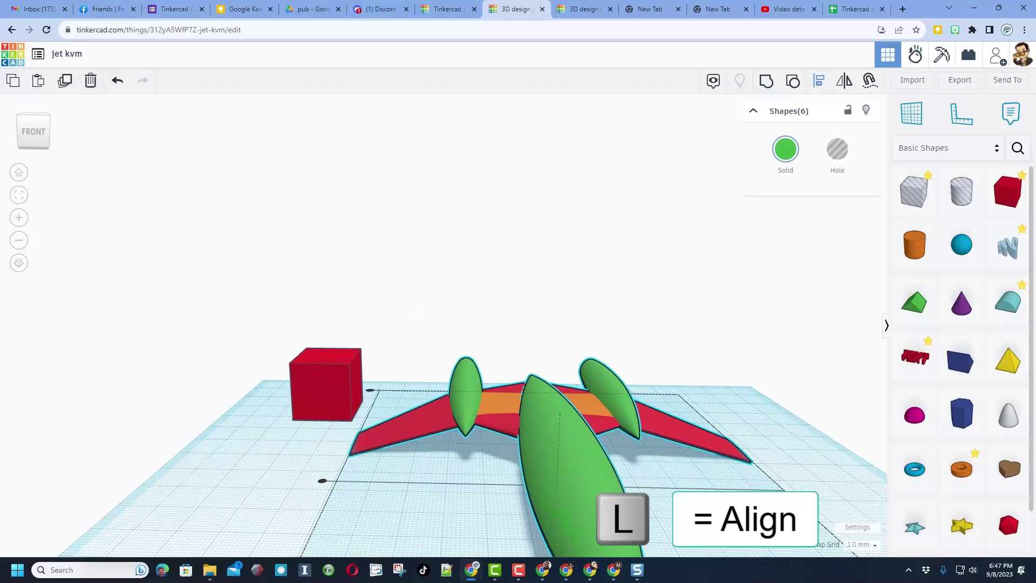
{"action": "left_click", "coordinate": [19, 173]}
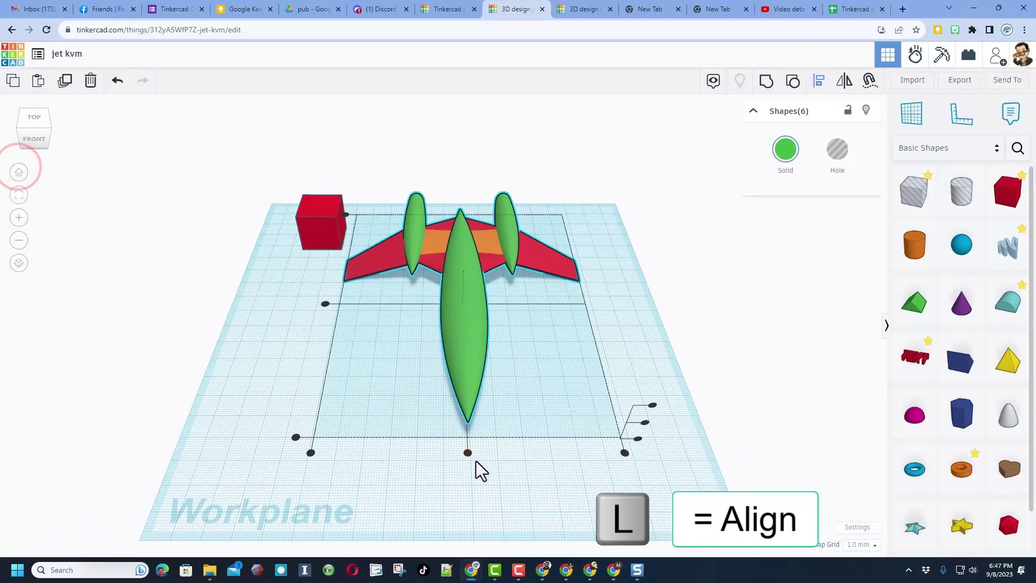
{"action": "left_click", "coordinate": [468, 453]}
{"action": "left_click", "coordinate": [515, 367]}
Search the community shapes for naca, place a swept naca wing on the red box's side and restore the base workplane
{"action": "right_click_drag", "start_coordinate": [562, 397], "coordinate": [362, 368]}
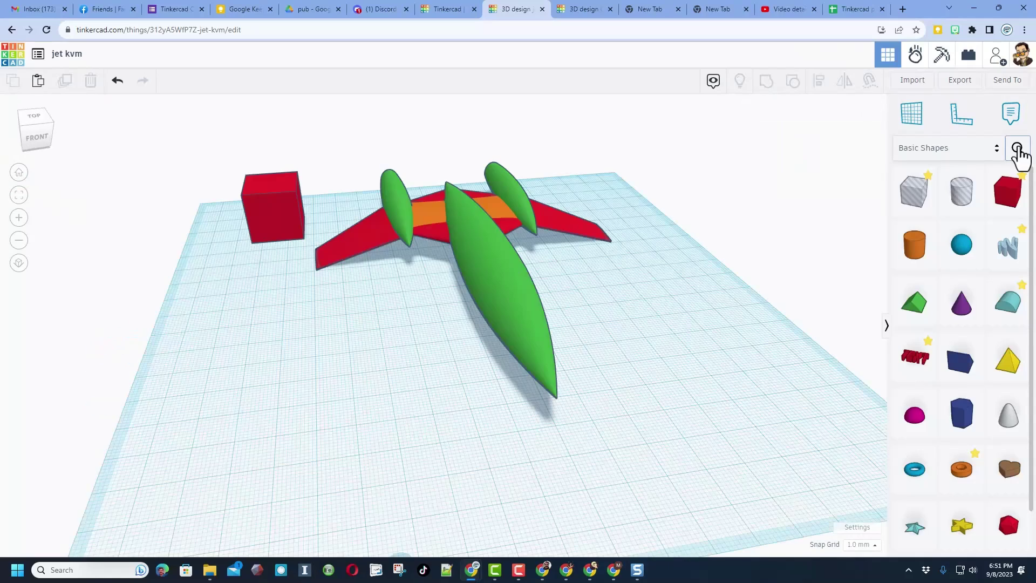
{"action": "left_click", "coordinate": [1019, 147]}
{"action": "left_click", "coordinate": [961, 110]}
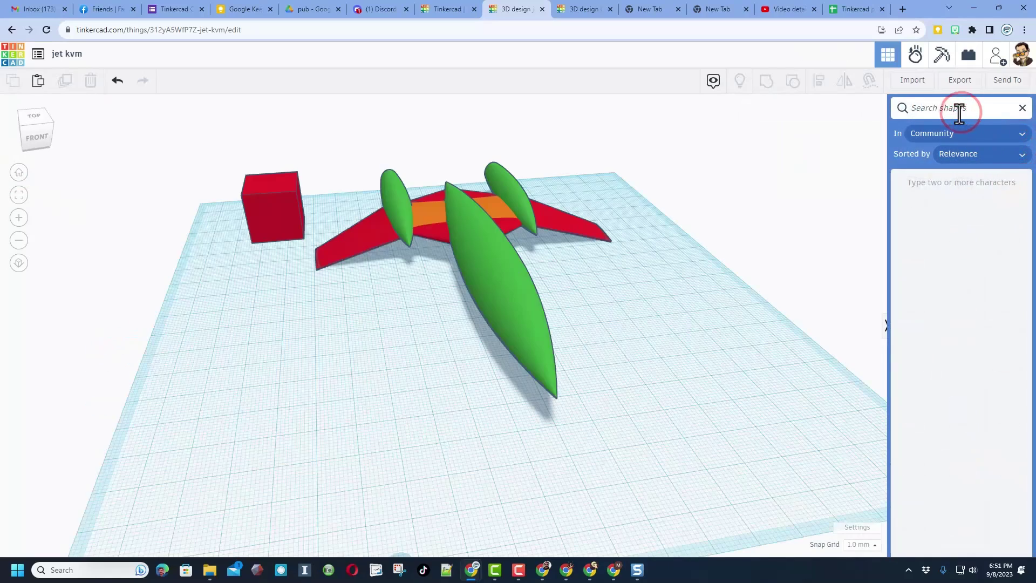
{"action": "type", "text": "naca"}
{"action": "left_click_drag", "start_coordinate": [920, 216], "coordinate": [302, 209]}
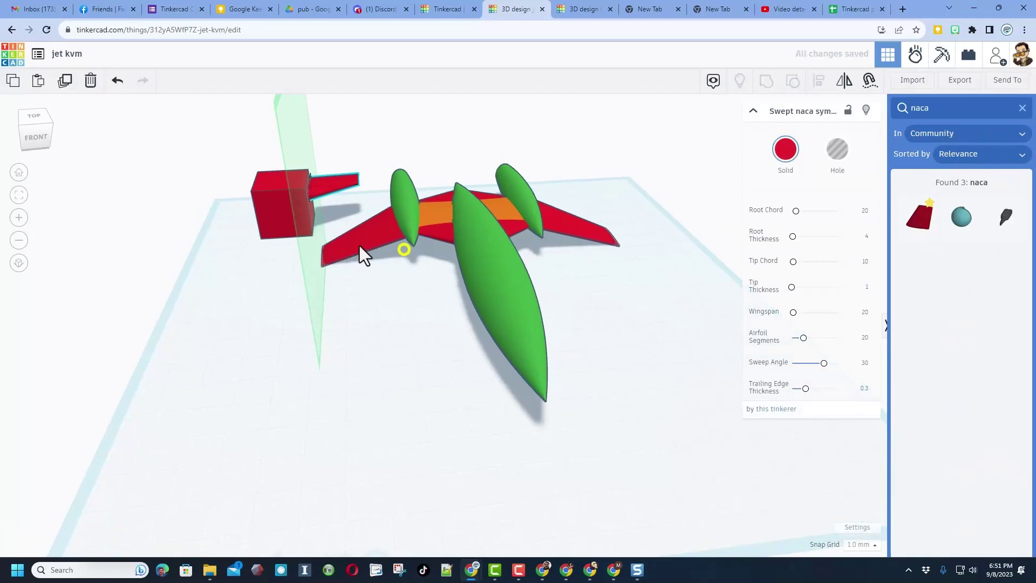
{"action": "right_click_drag", "start_coordinate": [360, 245], "coordinate": [283, 246]}
{"action": "left_click", "coordinate": [639, 310]}
Select the new small wing with the engine pair and align them on their right and rear edges
{"action": "right_click_drag", "start_coordinate": [526, 210], "coordinate": [599, 237]}
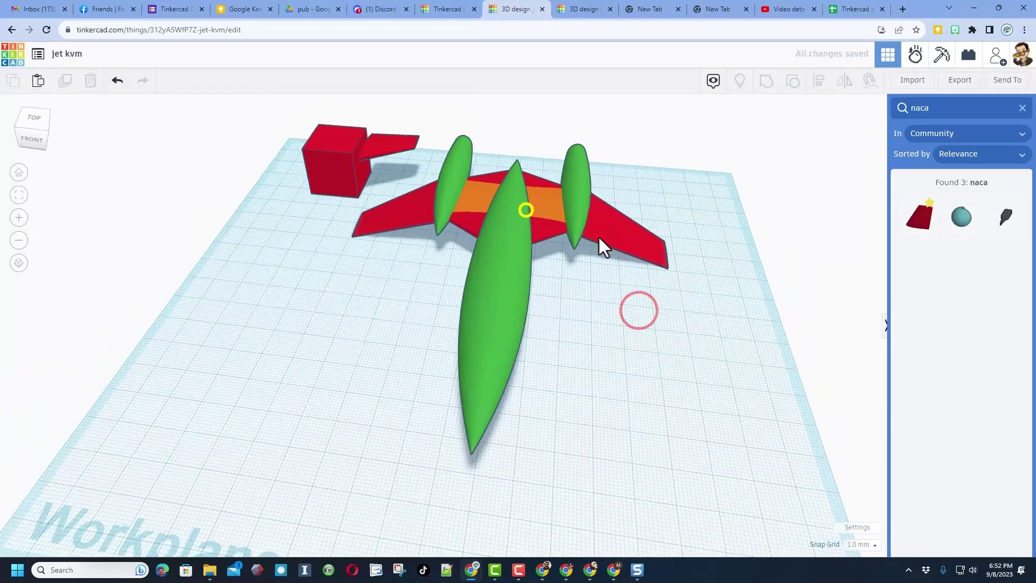
{"action": "left_click", "coordinate": [352, 132], "text": "shift"}
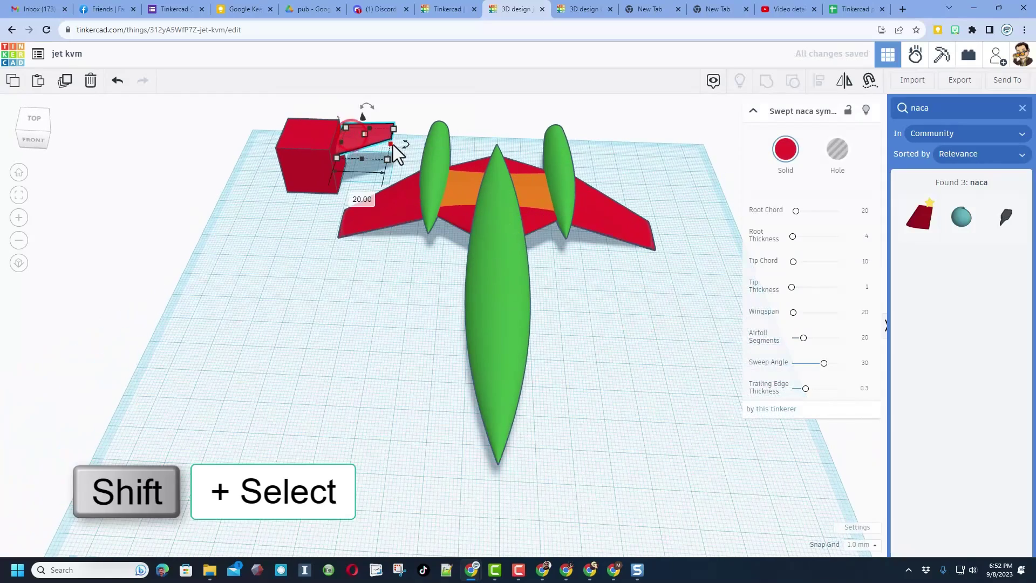
{"action": "left_click", "coordinate": [561, 147], "text": "shift"}
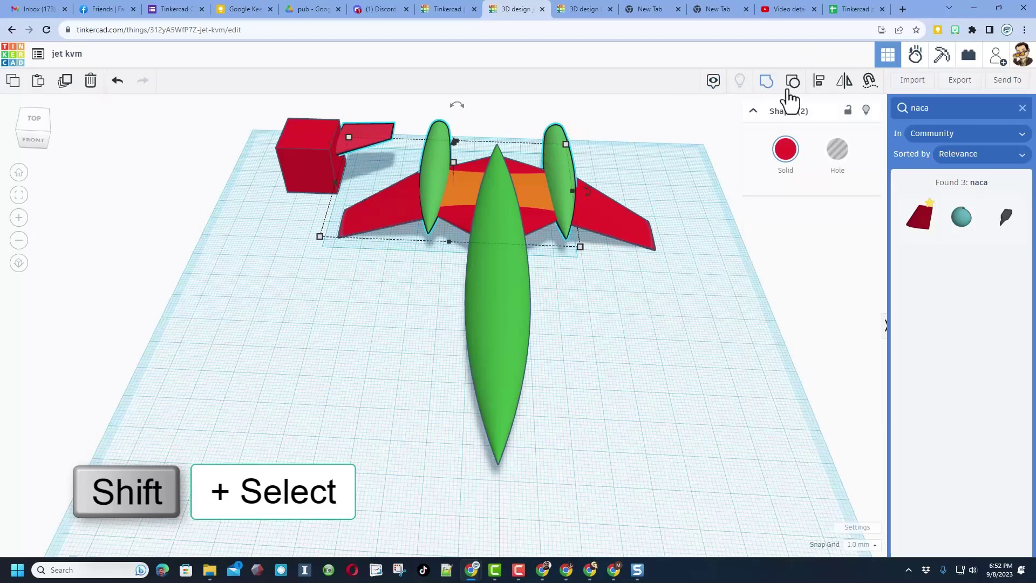
{"action": "left_click", "coordinate": [819, 82]}
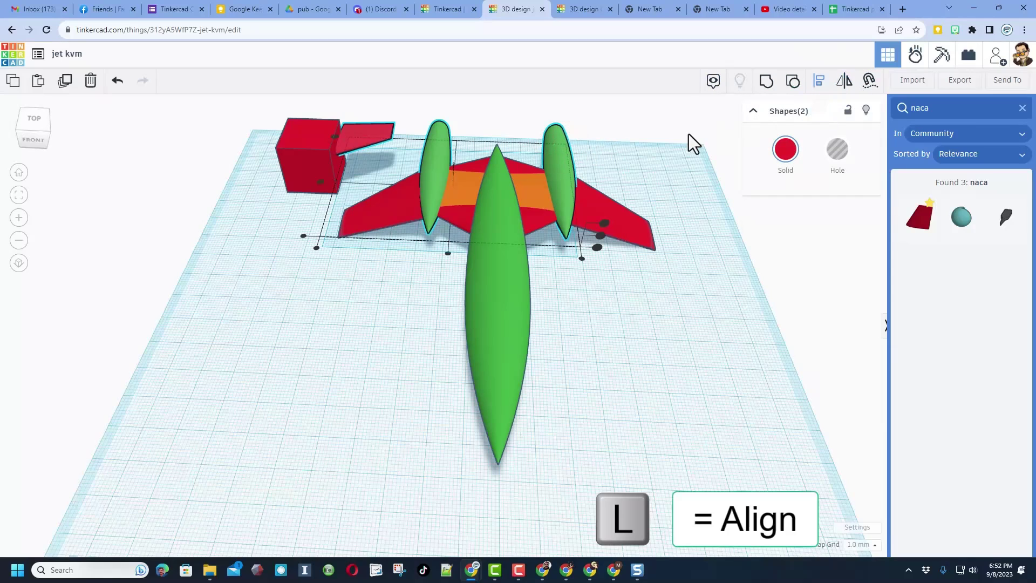
{"action": "left_click", "coordinate": [583, 259]}
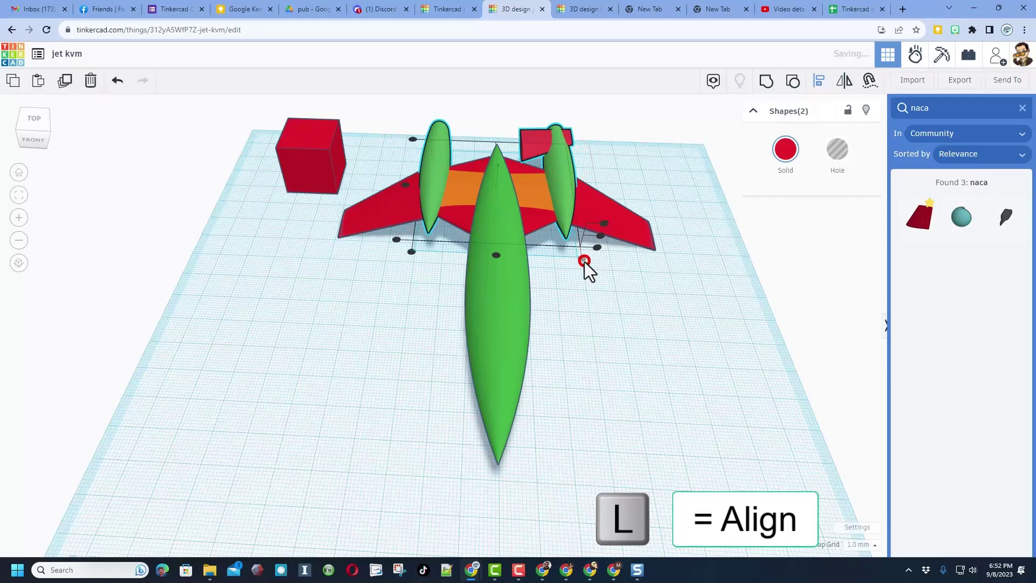
{"action": "left_click", "coordinate": [413, 141]}
{"action": "left_click", "coordinate": [594, 127]}
Move the small wing to the outer side of the right engine, with its root about 3 mm inside the engine
{"action": "right_click_drag", "start_coordinate": [653, 167], "coordinate": [600, 163]}
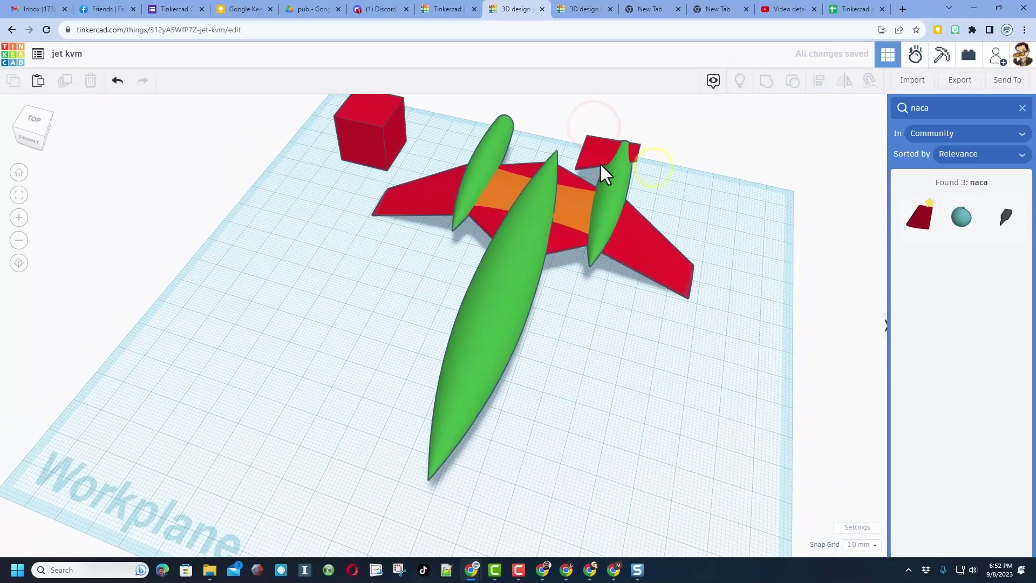
{"action": "left_click", "coordinate": [600, 162]}
{"action": "key", "text": "shift+Right"}
{"action": "key", "text": "shift+Right"}
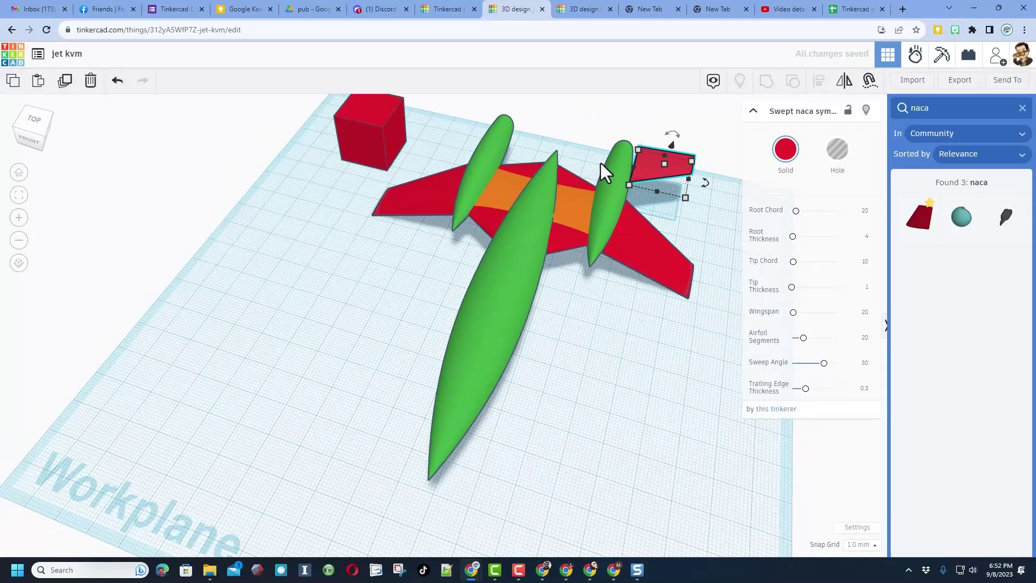
{"action": "key", "text": "Left"}
{"action": "key", "text": "Left"}
{"action": "key", "text": "Left"}
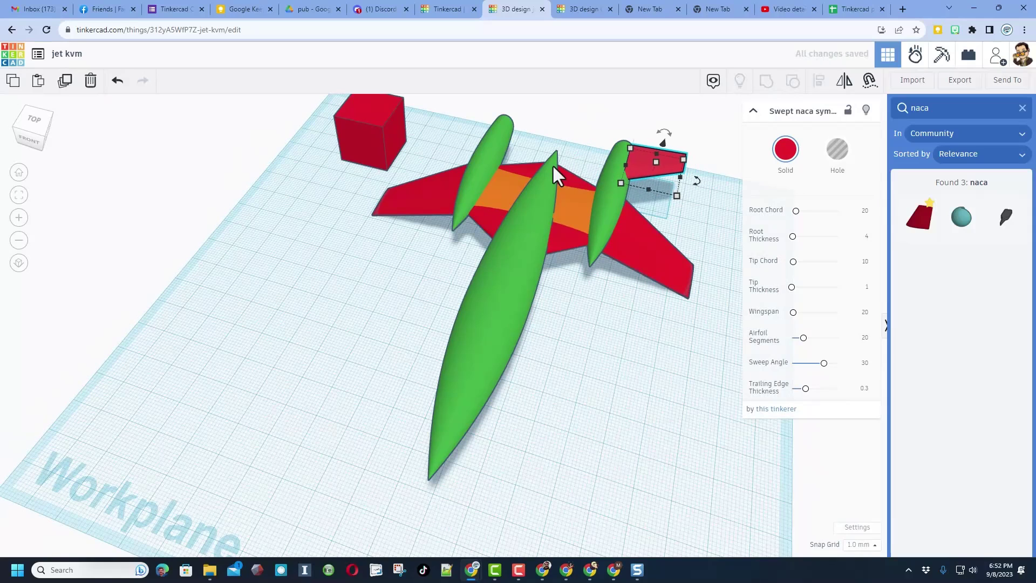
Lower the small wing a few millimetres and position its root's trailing edge at the right engine's rear end
{"action": "key", "text": "f"}
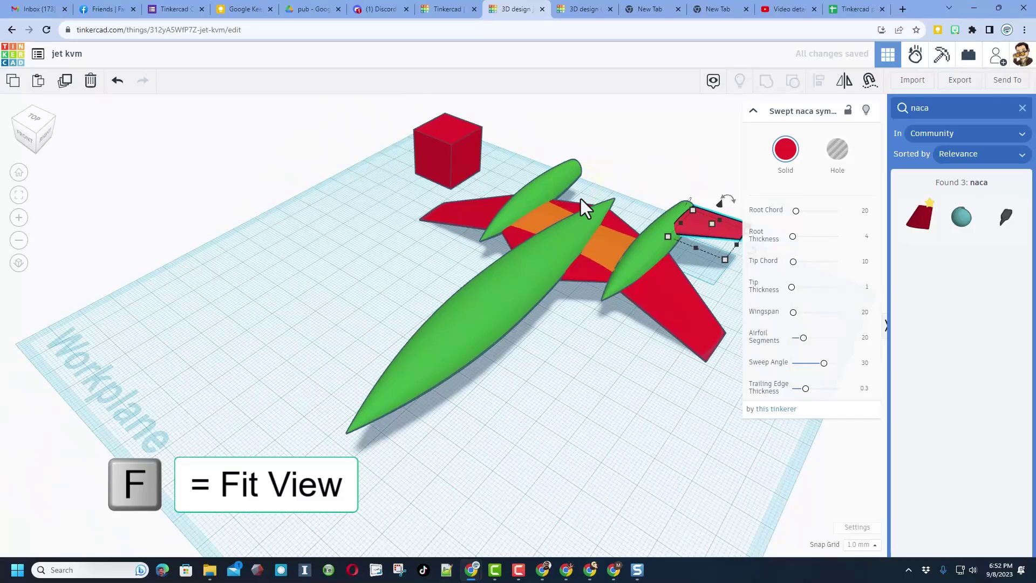
{"action": "key", "text": "f"}
{"action": "right_click_drag", "start_coordinate": [468, 312], "coordinate": [370, 249]}
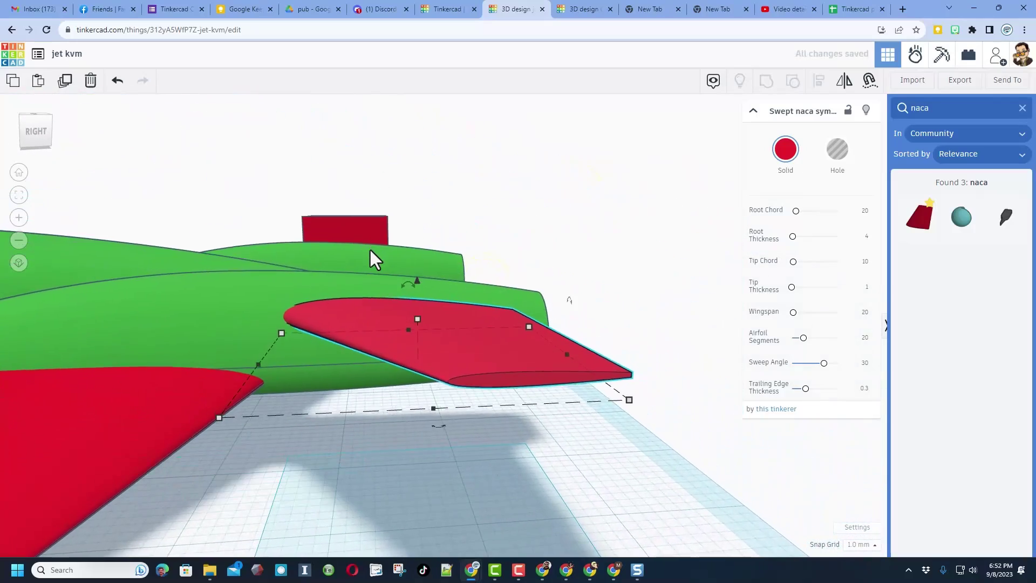
{"action": "key", "text": "ctrl+Down"}
{"action": "key", "text": "ctrl+Down"}
{"action": "key", "text": "ctrl+Down"}
{"action": "key", "text": "ctrl+Down"}
{"action": "key", "text": "ctrl+Down"}
{"action": "key", "text": "ctrl+Down"}
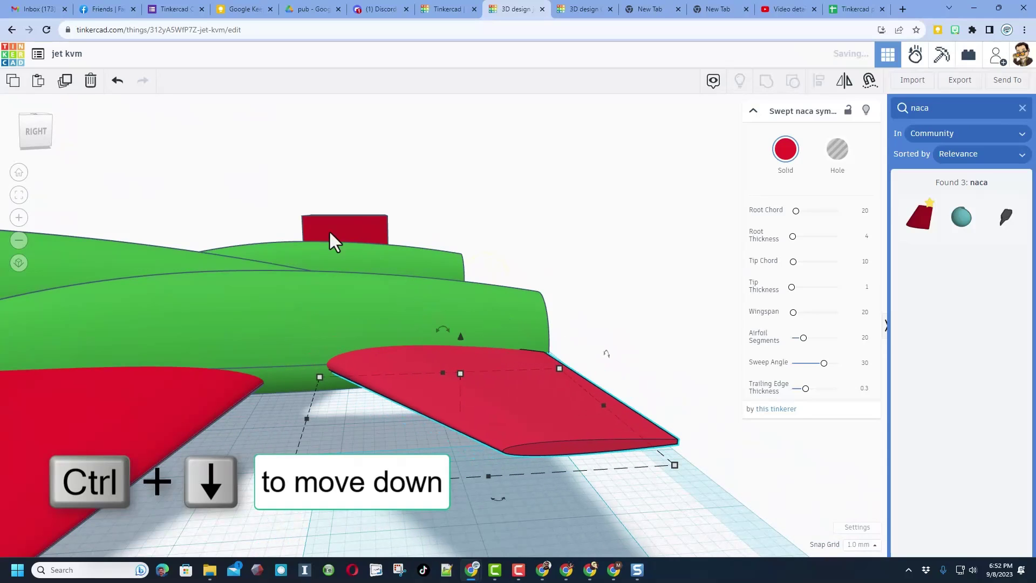
Duplicate the small wing, moving the copy over to the left engine's rear and mirroring it sideways
{"action": "right_click_drag", "start_coordinate": [329, 229], "coordinate": [421, 387]}
{"action": "scroll", "coordinate": [376, 381], "scroll_direction": "down", "scroll_amount": 8}
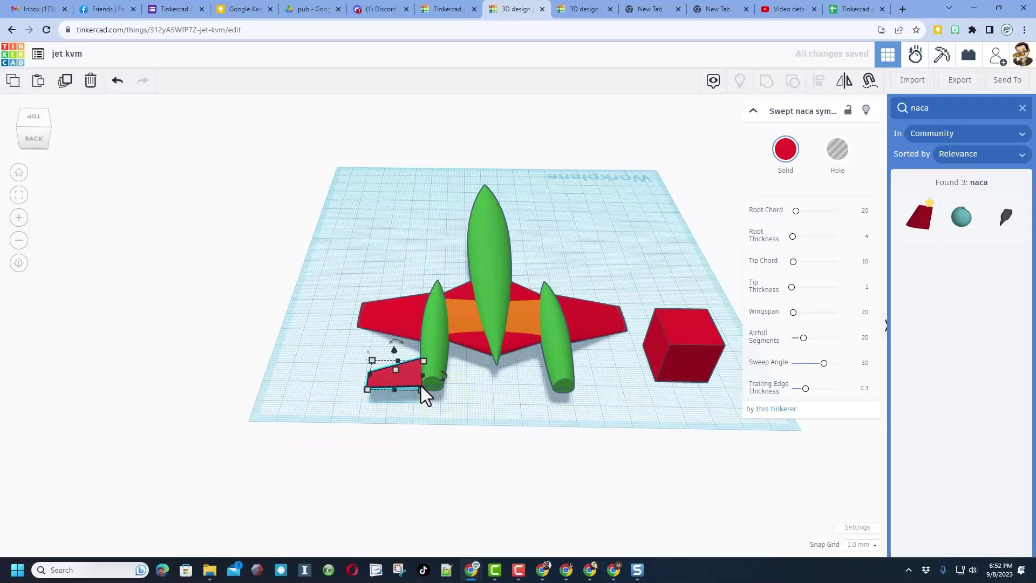
{"action": "key", "text": "ctrl+d"}
{"action": "key", "text": "shift+Right"}
{"action": "key", "text": "shift+Right"}
{"action": "key", "text": "shift+Right"}
{"action": "key", "text": "shift+Right"}
{"action": "key", "text": "shift+Right"}
{"action": "key", "text": "shift+Right"}
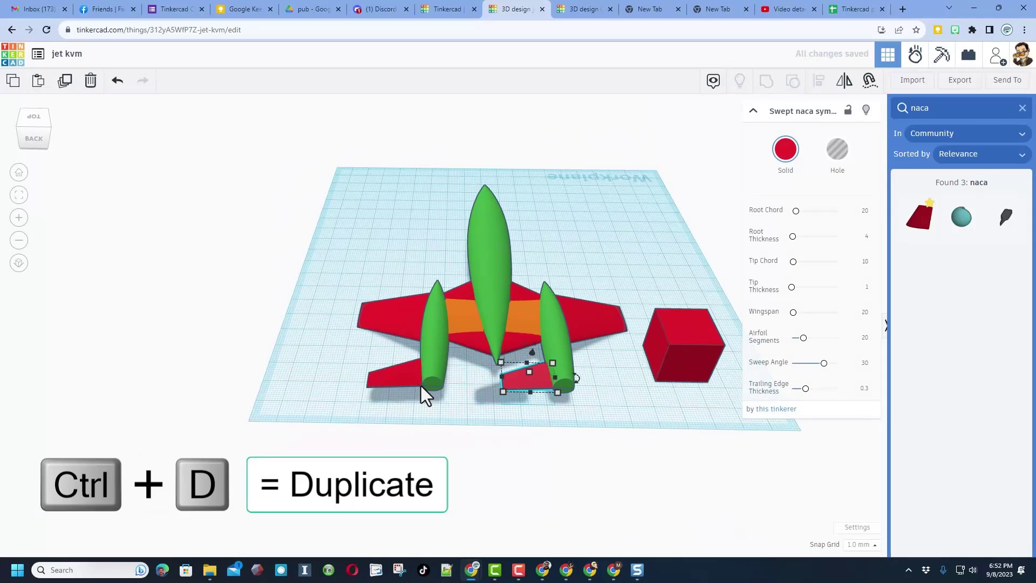
{"action": "left_click", "coordinate": [845, 80]}
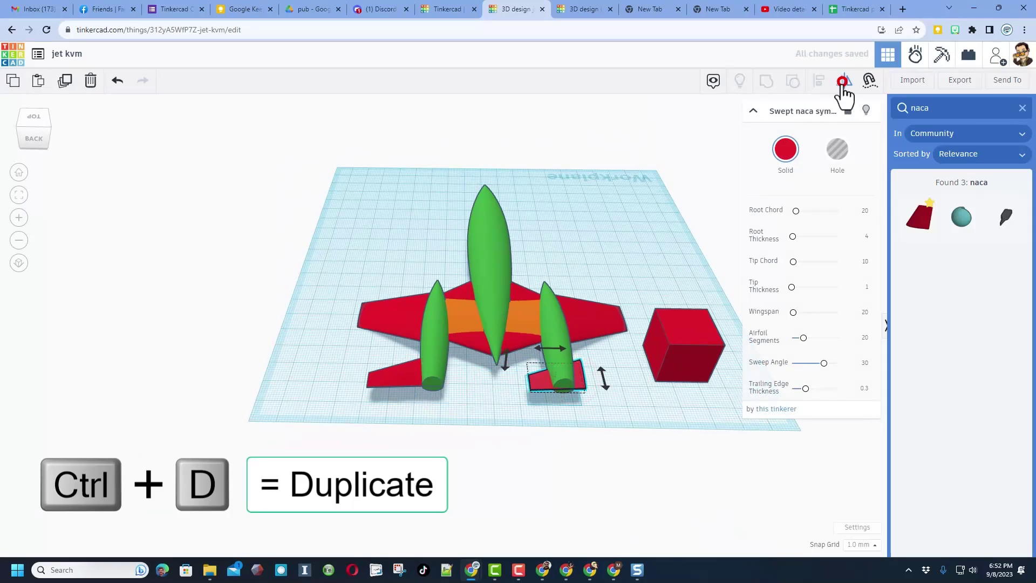
{"action": "left_click", "coordinate": [545, 351]}
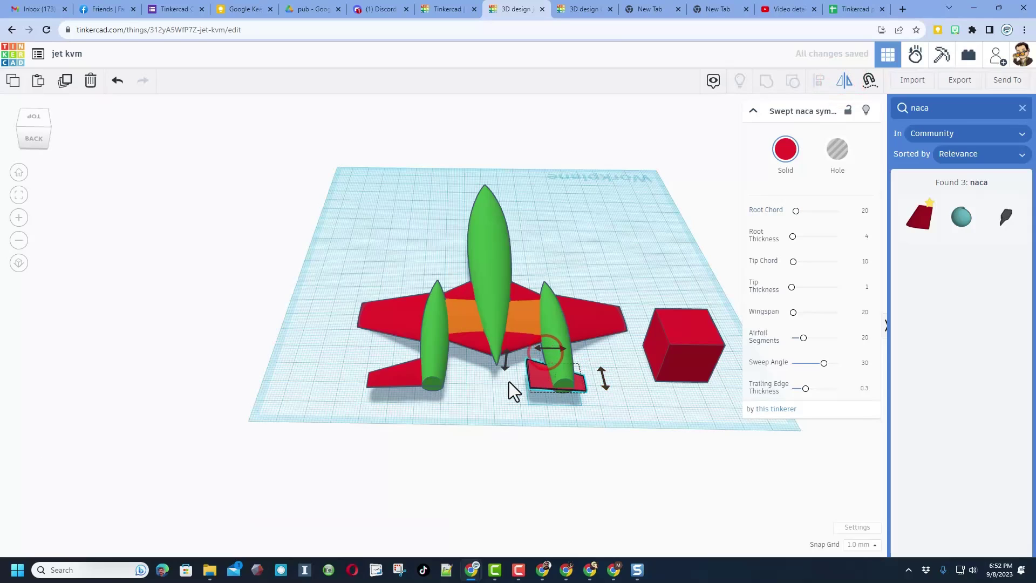
Move the mirrored small wing to the outer side of the engine nearest the red box and group it with the opposite small wing
{"action": "left_click", "coordinate": [529, 380]}
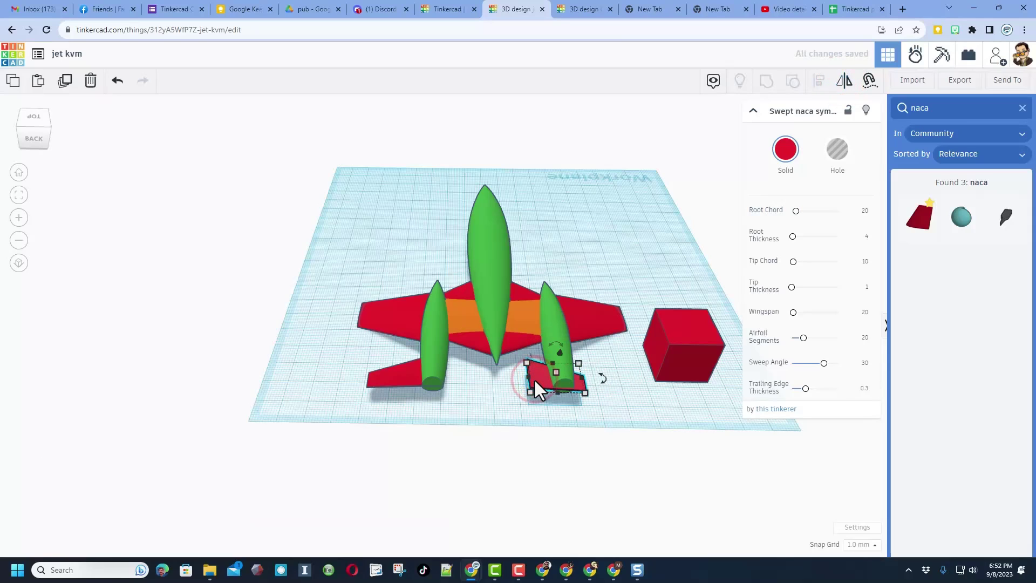
{"action": "key", "text": "shift+Right"}
{"action": "key", "text": "shift+Right"}
{"action": "key", "text": "shift+Right"}
{"action": "key", "text": "shift+Right"}
{"action": "key", "text": "shift+Right"}
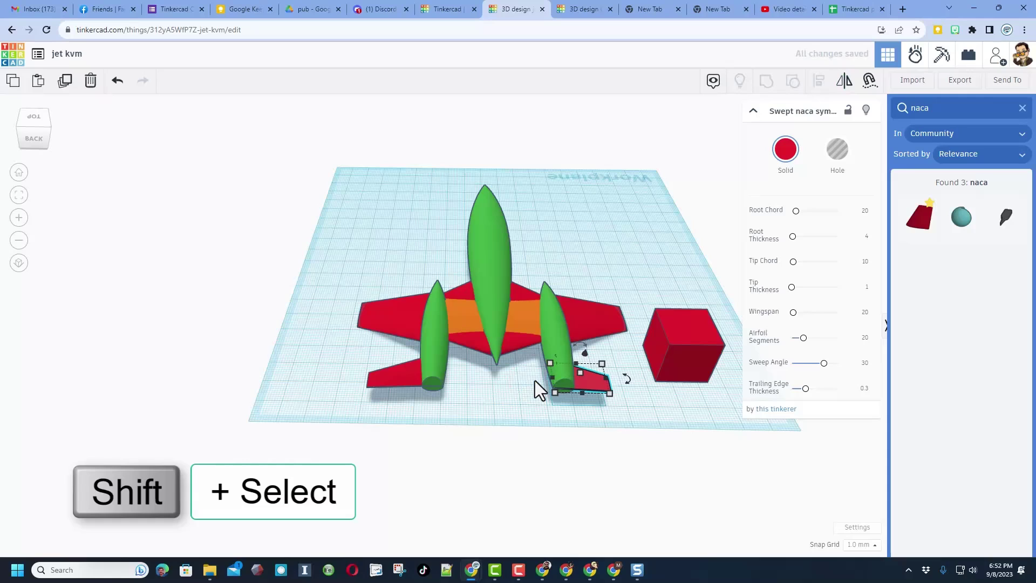
{"action": "left_click", "coordinate": [397, 387], "text": "shift"}
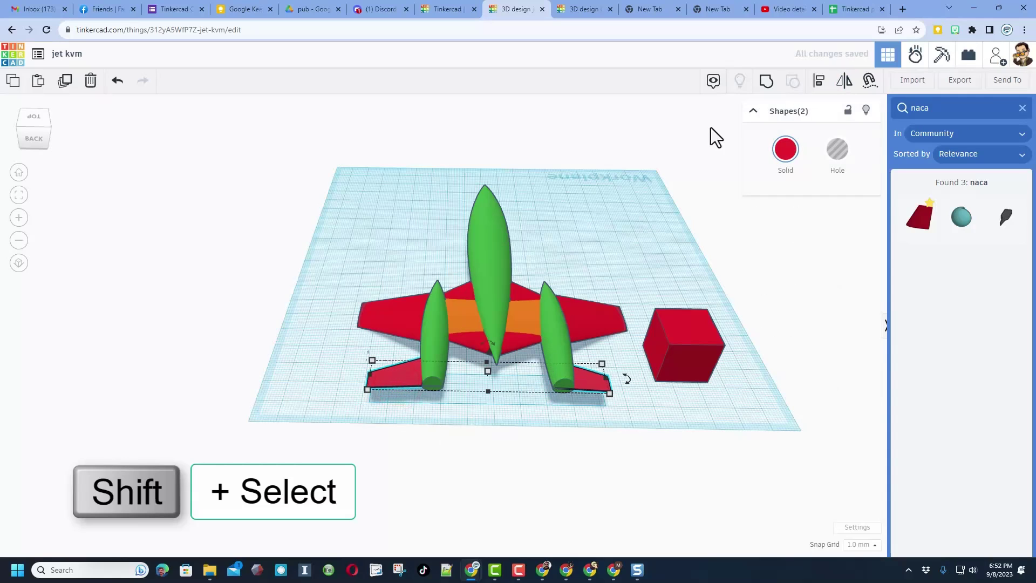
{"action": "left_click", "coordinate": [766, 81]}
{"action": "left_click", "coordinate": [359, 247]}
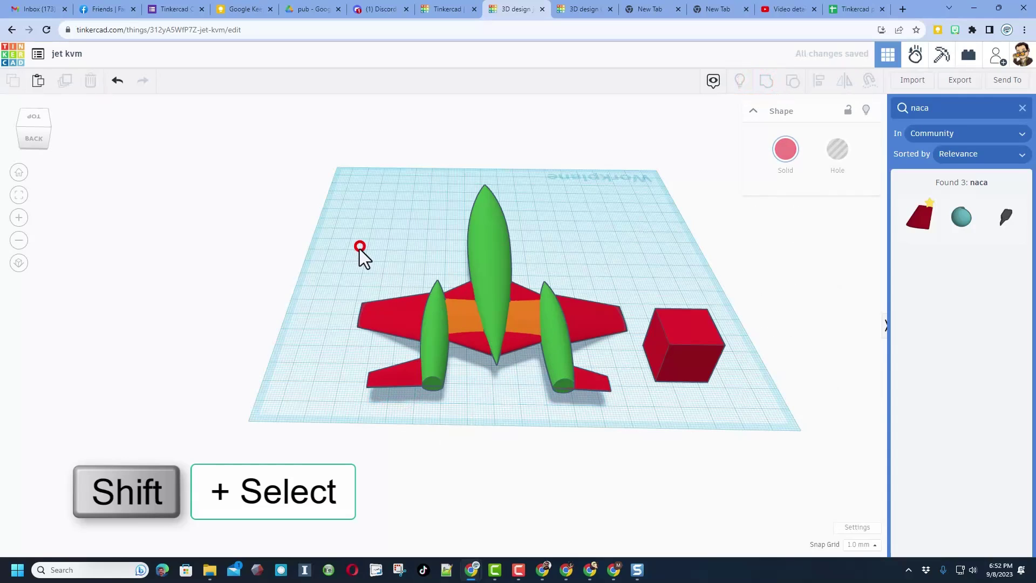
Select all the jet's parts and centre the grouped small wings on the fuselage across the jet's width
{"action": "left_click_drag", "start_coordinate": [349, 222], "coordinate": [599, 398]}
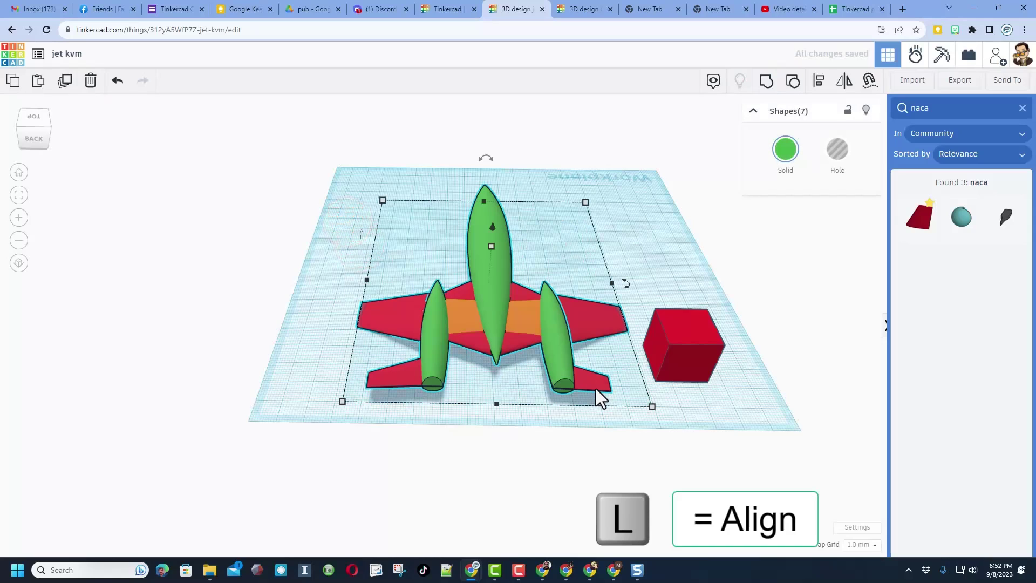
{"action": "key", "text": "l"}
{"action": "left_click", "coordinate": [484, 251]}
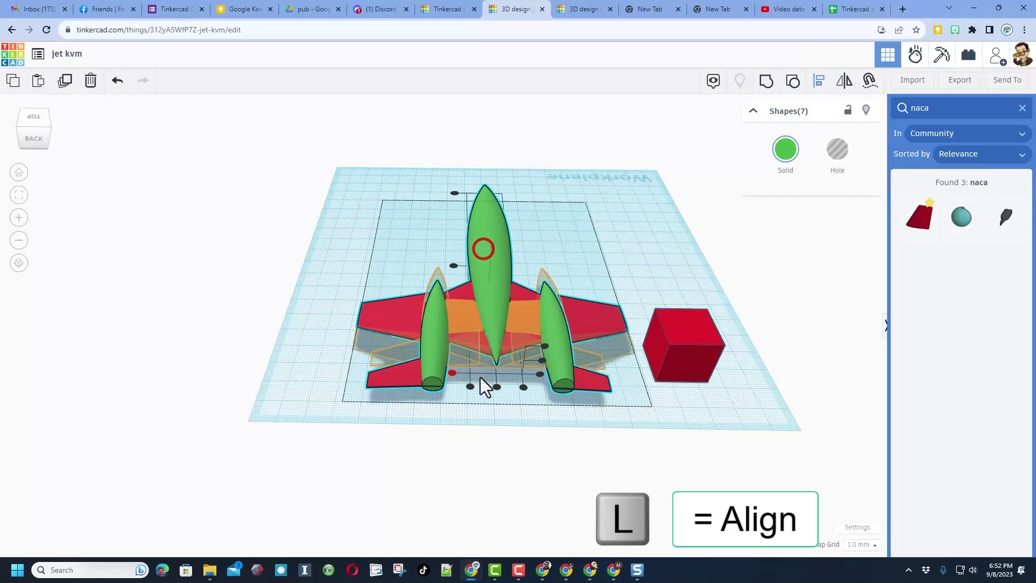
{"action": "left_click", "coordinate": [496, 387]}
{"action": "left_click", "coordinate": [492, 404]}
Place a new swept naca wing on top of the red box and rotate it 90° to stand lengthwise as a tail fin
{"action": "right_click_drag", "start_coordinate": [490, 403], "coordinate": [551, 409]}
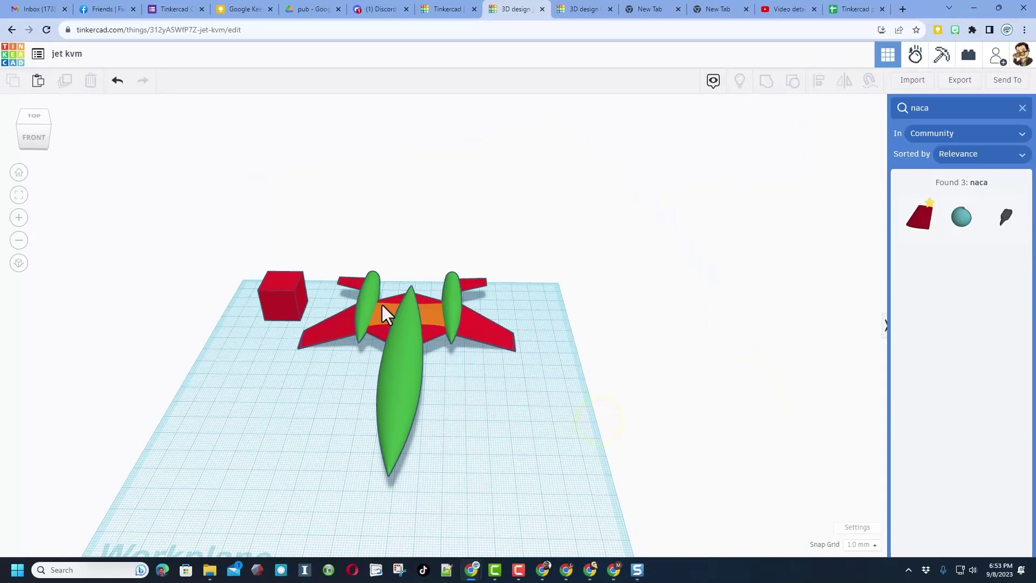
{"action": "left_click_drag", "start_coordinate": [920, 236], "coordinate": [275, 279]}
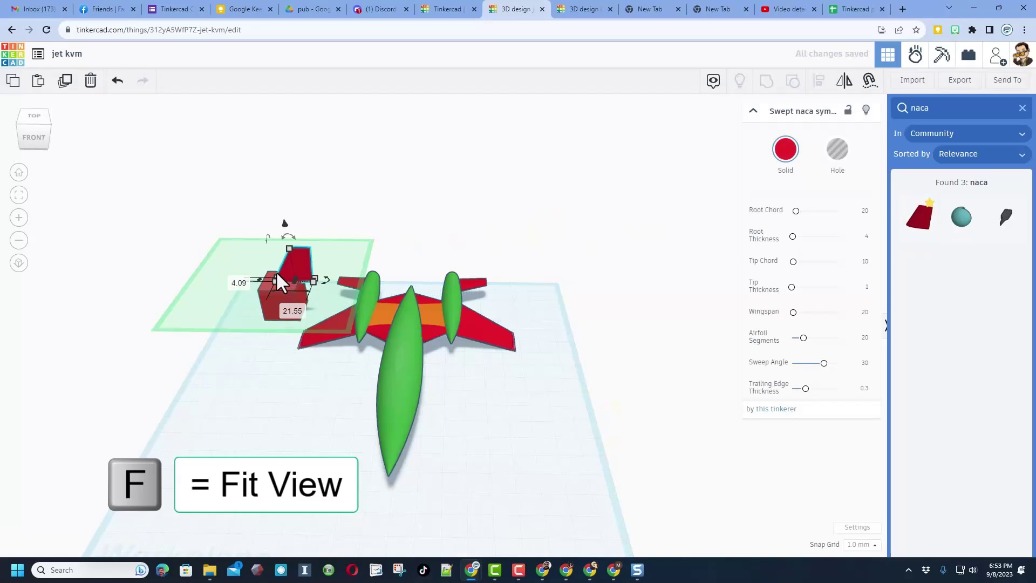
{"action": "right_click_drag", "start_coordinate": [290, 299], "coordinate": [285, 338]}
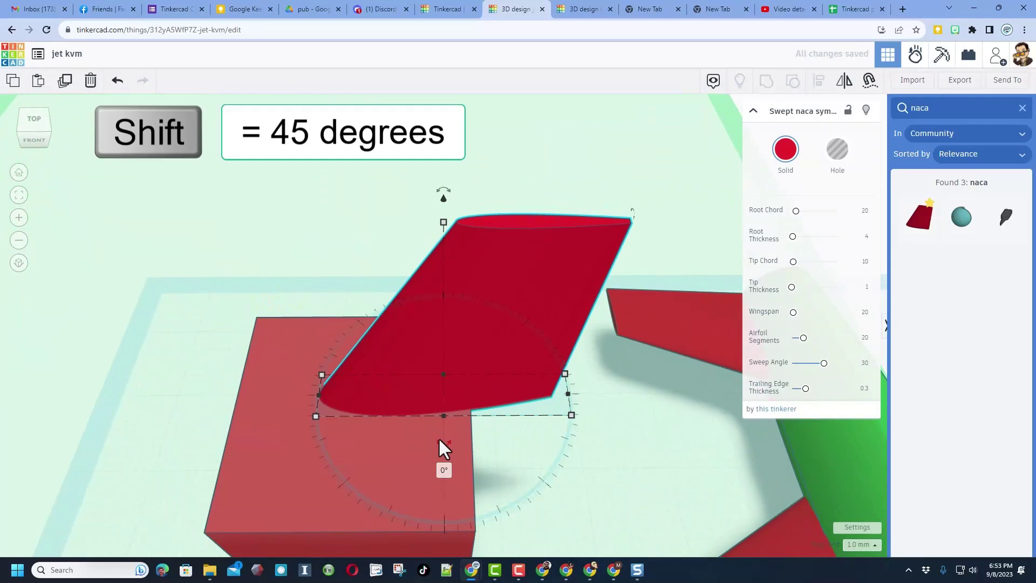
{"action": "left_click_drag", "start_coordinate": [438, 437], "coordinate": [513, 386], "text": "shift"}
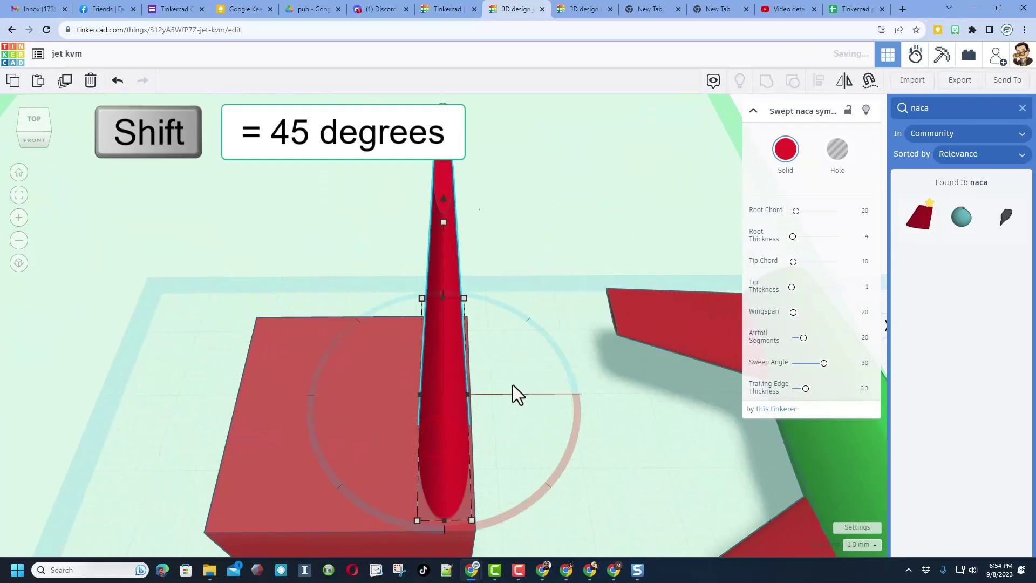
{"action": "scroll", "coordinate": [513, 383], "scroll_direction": "down", "scroll_amount": 5}
{"action": "left_click", "coordinate": [569, 302]}
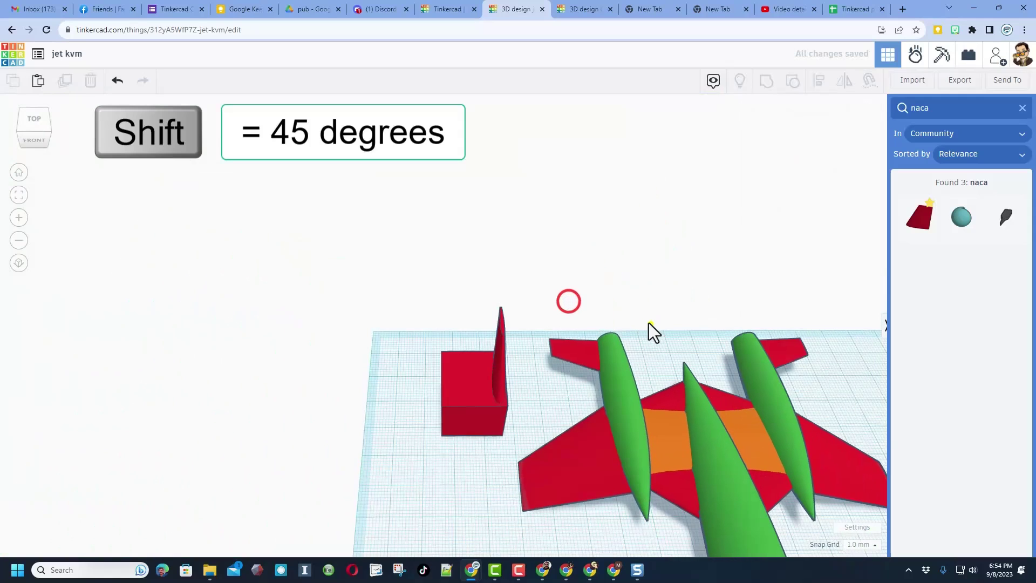
Move the upright fin onto the rear of the engine nearest the red box and lower its base into the engine
{"action": "right_click_drag", "start_coordinate": [649, 323], "coordinate": [504, 383]}
{"action": "left_click_drag", "start_coordinate": [493, 382], "coordinate": [628, 373]}
{"action": "right_click_drag", "start_coordinate": [663, 367], "coordinate": [435, 322]}
{"action": "key", "text": "ctrl+Down"}
{"action": "key", "text": "ctrl+Down"}
{"action": "key", "text": "ctrl+Down"}
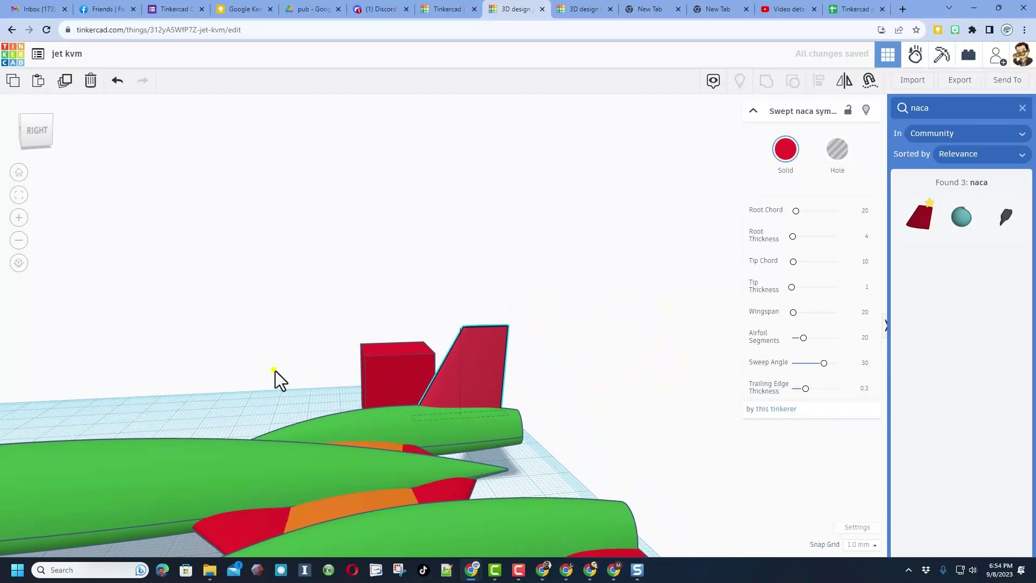
Tilt the fin outward and shorten it to about 16 mm from front to back
{"action": "right_click_drag", "start_coordinate": [275, 371], "coordinate": [616, 300]}
{"action": "left_click_drag", "start_coordinate": [635, 307], "coordinate": [614, 255]}
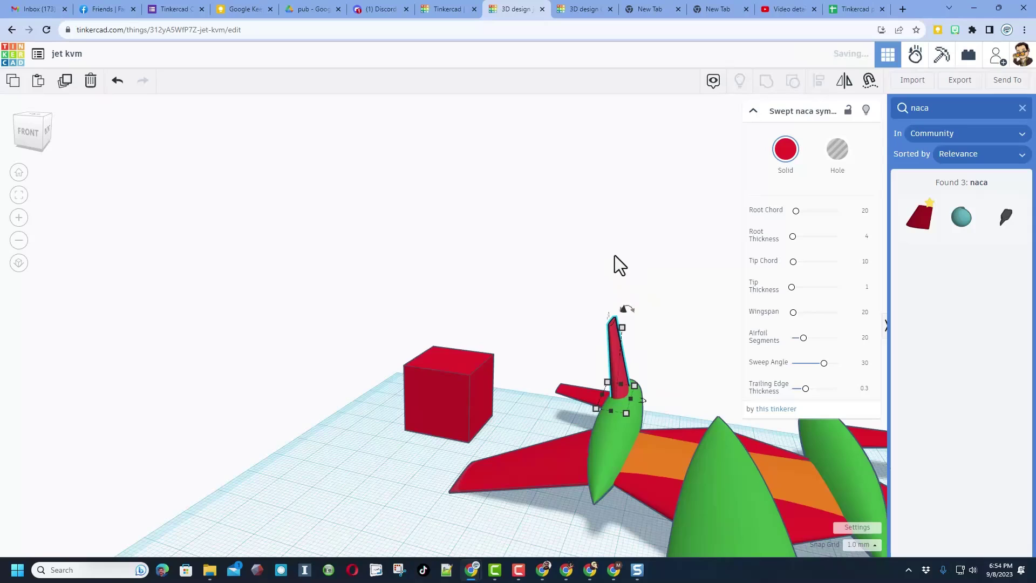
{"action": "key", "text": "f"}
{"action": "left_click", "coordinate": [565, 331]}
{"action": "right_click_drag", "start_coordinate": [567, 335], "coordinate": [740, 413]}
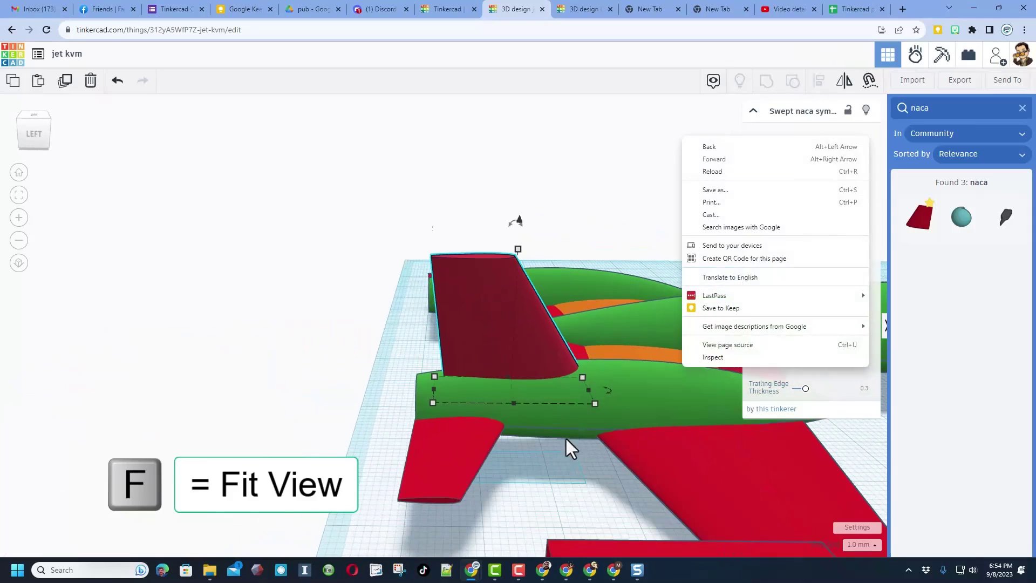
{"action": "left_click", "coordinate": [566, 442]}
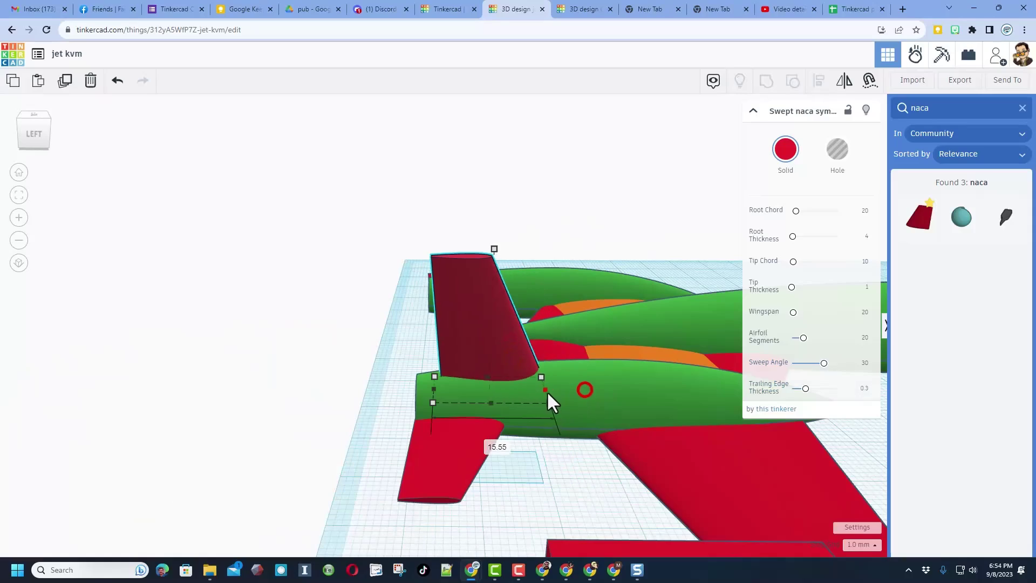
Duplicate the tilted fin, mirror the copy sideways and move it onto the rear of the opposite engine
{"action": "right_click_drag", "start_coordinate": [396, 402], "coordinate": [620, 416]}
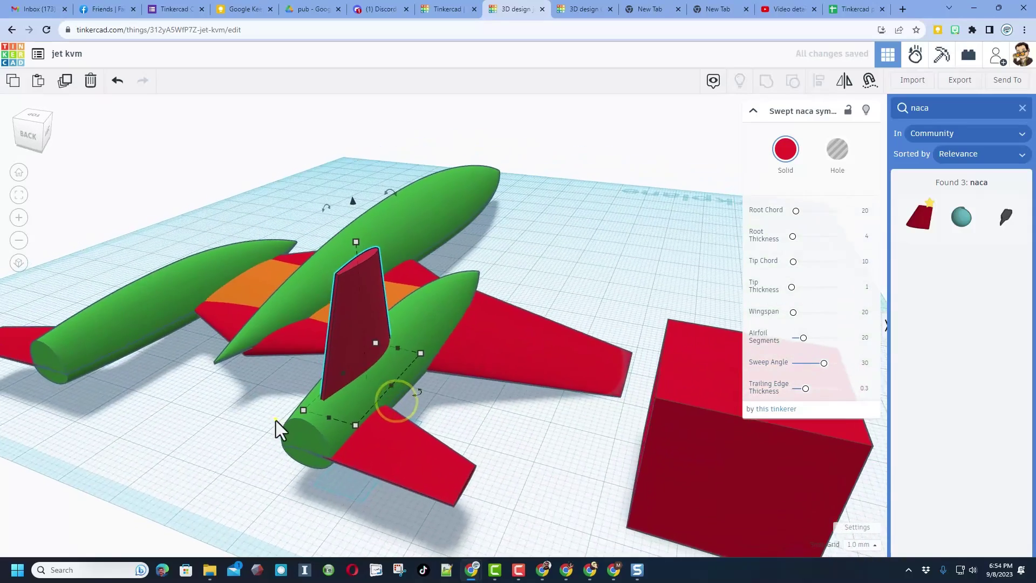
{"action": "right_click_drag", "start_coordinate": [277, 420], "coordinate": [373, 410]}
{"action": "scroll", "coordinate": [258, 432], "scroll_direction": "down", "scroll_amount": 2}
{"action": "key", "text": "ctrl+d"}
{"action": "key", "text": "shift+Left"}
{"action": "key", "text": "shift+Left"}
{"action": "key", "text": "shift+Left"}
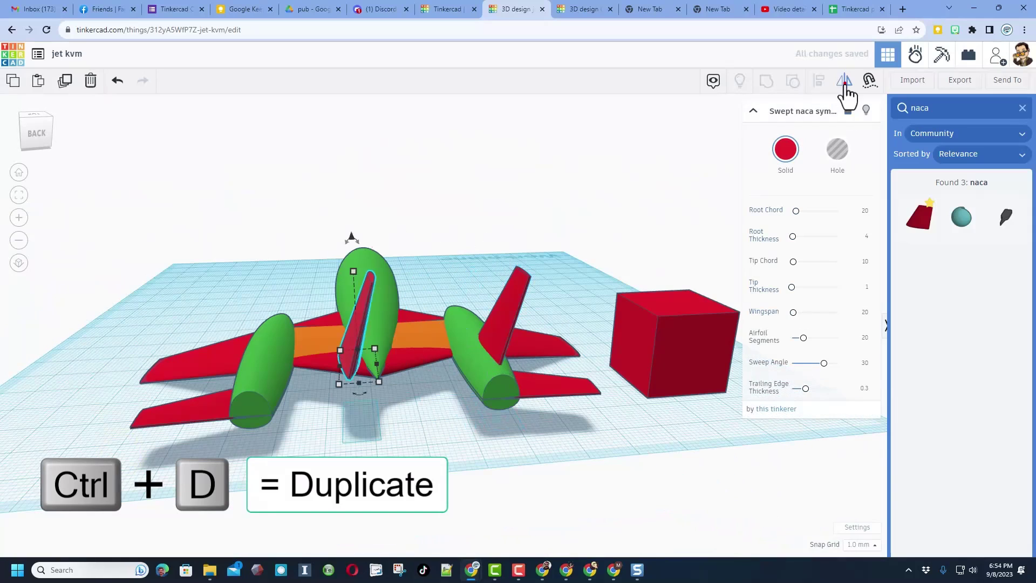
{"action": "left_click", "coordinate": [365, 342]}
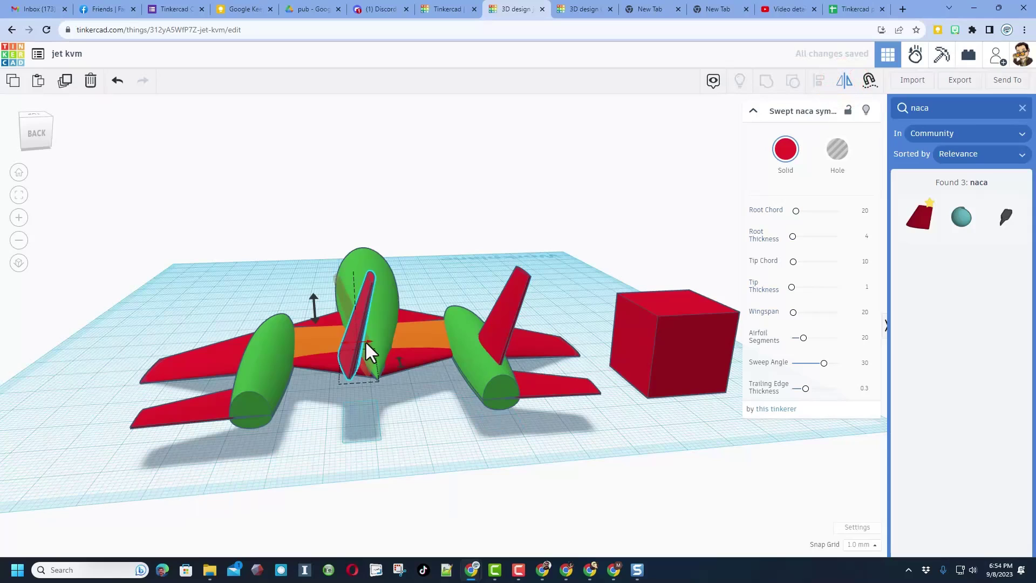
{"action": "key", "text": "shift+Left"}
{"action": "key", "text": "shift+Left"}
{"action": "key", "text": "shift+Left"}
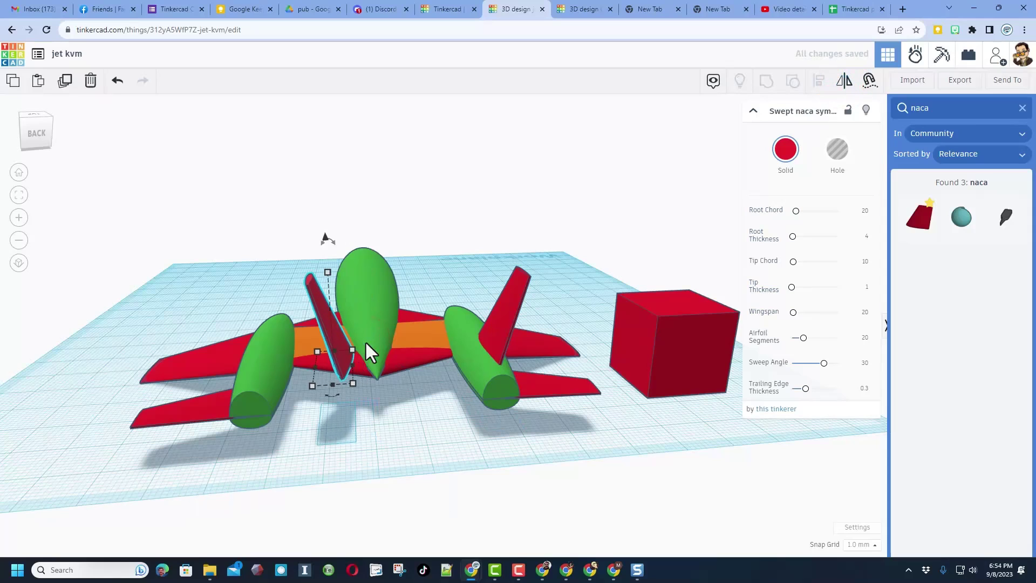
{"action": "key", "text": "shift+Left"}
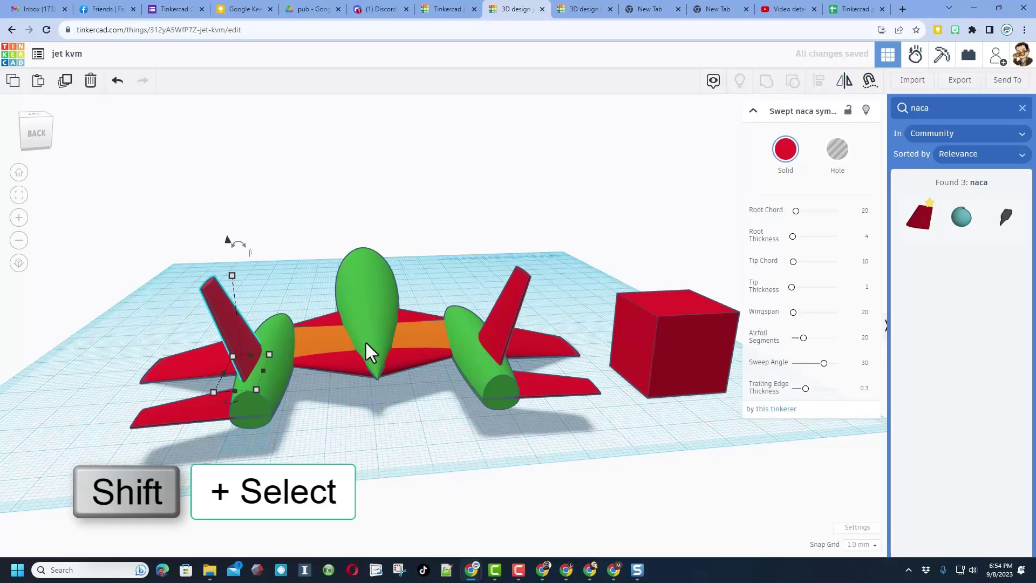
Group the two tail fins and centre the pair on the fuselage across the jet's width
{"action": "left_click", "coordinate": [501, 320], "text": "shift"}
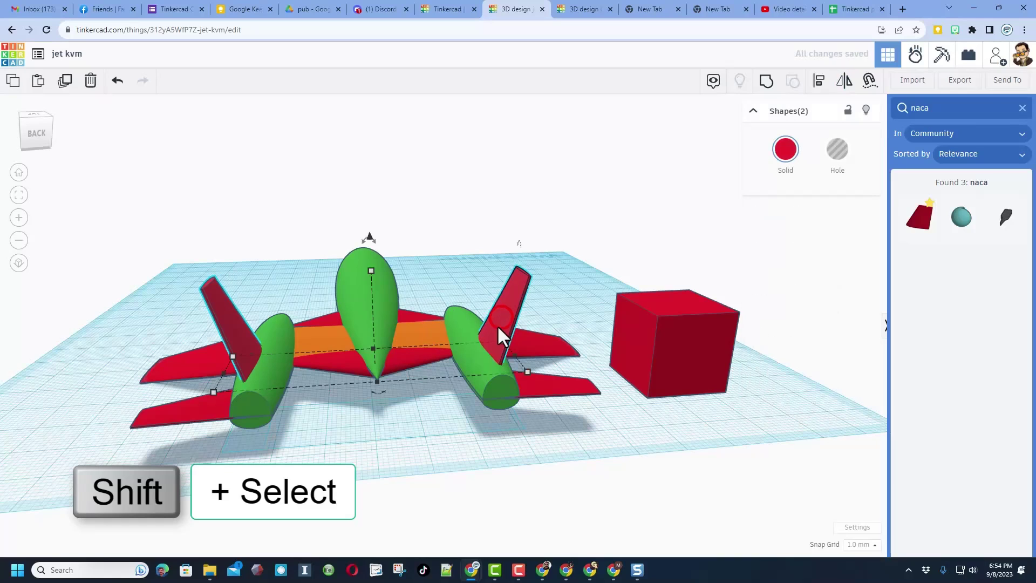
{"action": "left_click", "coordinate": [766, 81]}
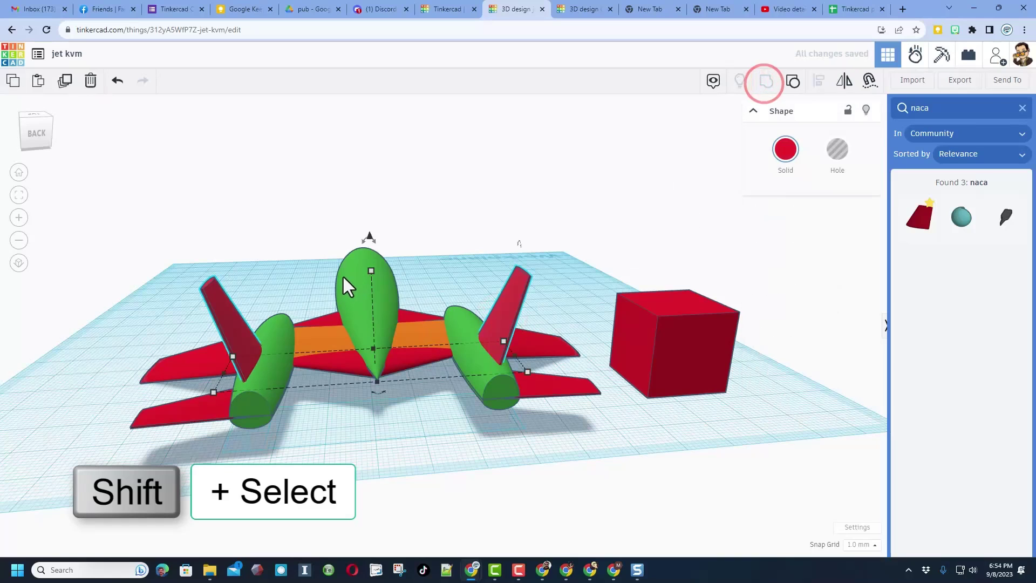
{"action": "left_click", "coordinate": [431, 223]}
{"action": "left_click_drag", "start_coordinate": [188, 206], "coordinate": [522, 442]}
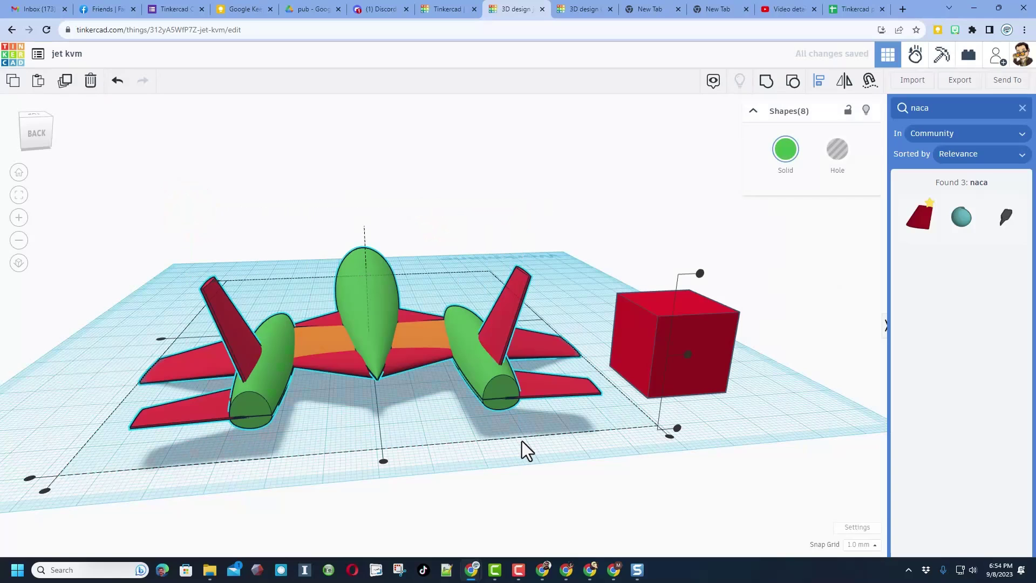
{"action": "left_click", "coordinate": [375, 301]}
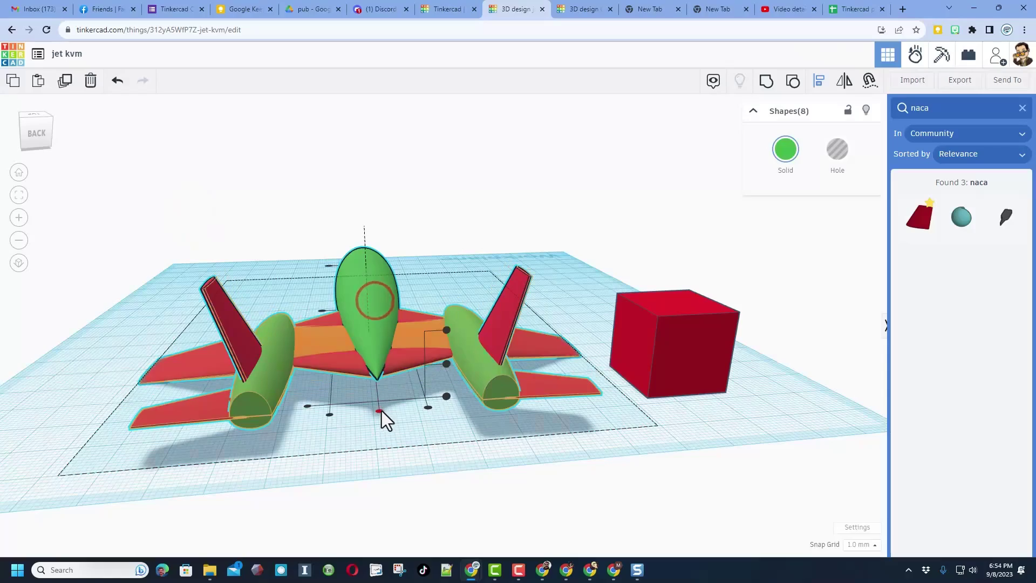
{"action": "left_click", "coordinate": [381, 410]}
Duplicate the fuselage and move the copy sideways, clear of the wing on the side away from the red box
{"action": "mouse_move", "coordinate": [387, 455]}
{"action": "right_mouse_down"}
{"action": "mouse_move", "coordinate": [664, 511]}
{"action": "mouse_move", "coordinate": [782, 486]}
{"action": "mouse_move", "coordinate": [794, 468]}
{"action": "mouse_move", "coordinate": [510, 399]}
{"action": "mouse_move", "coordinate": [619, 393]}
{"action": "right_mouse_up"}
{"action": "right_click_drag", "start_coordinate": [612, 467], "coordinate": [640, 467]}
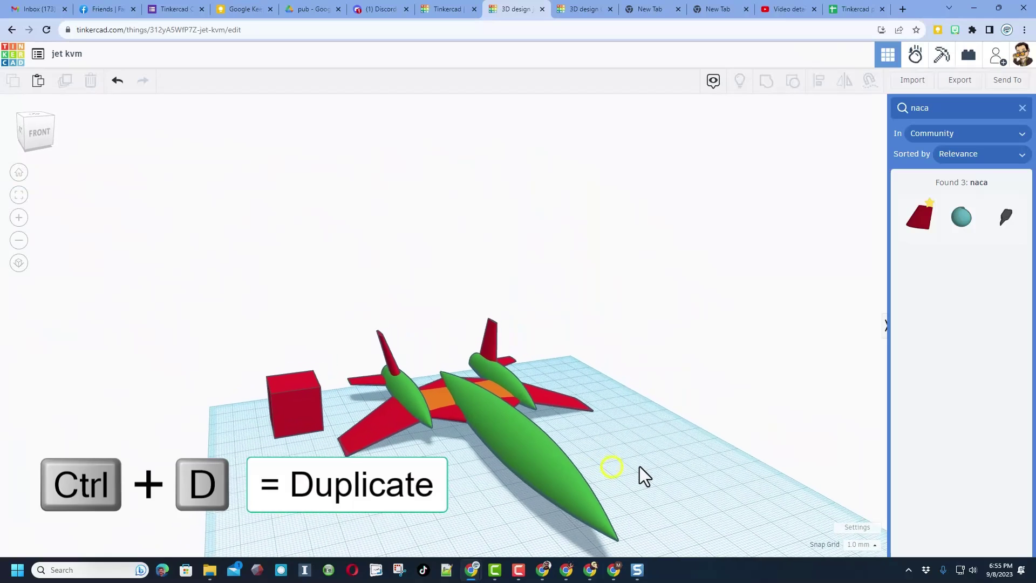
{"action": "left_click", "coordinate": [527, 451]}
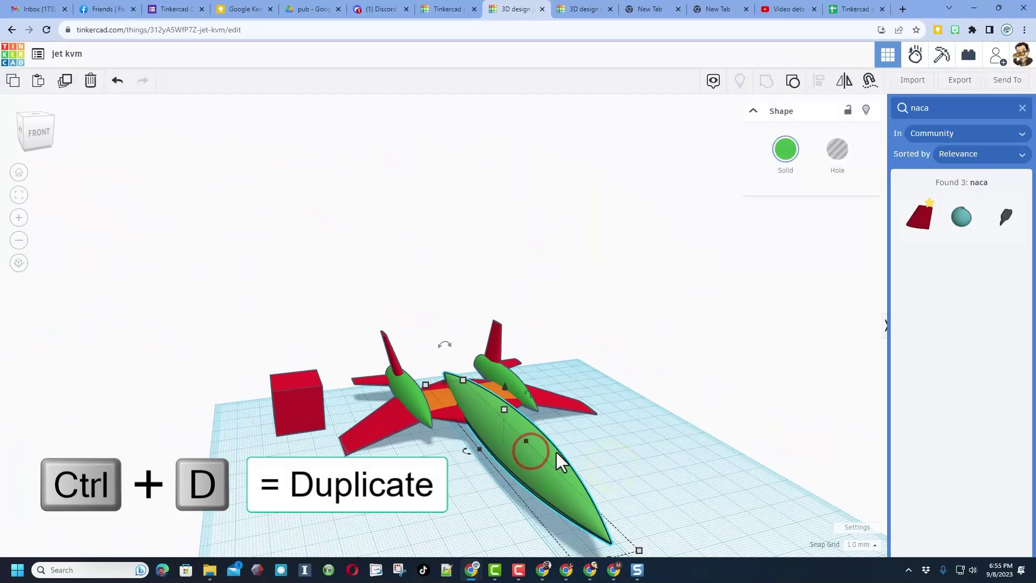
{"action": "key", "text": "ctrl+d"}
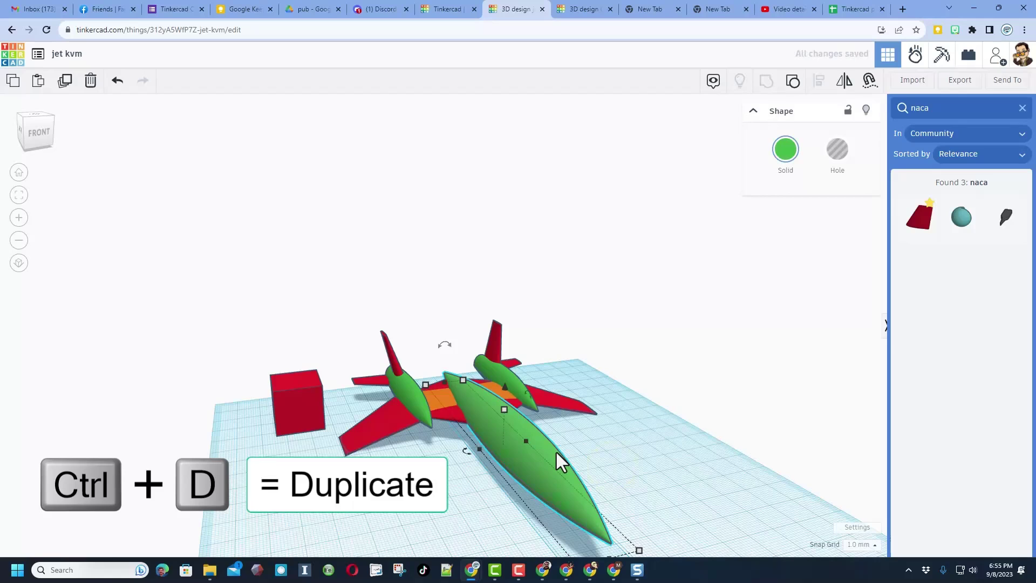
{"action": "key", "text": "shift+Right"}
{"action": "key", "text": "shift+Right"}
{"action": "key", "text": "shift+Right"}
{"action": "key", "text": "shift+Right"}
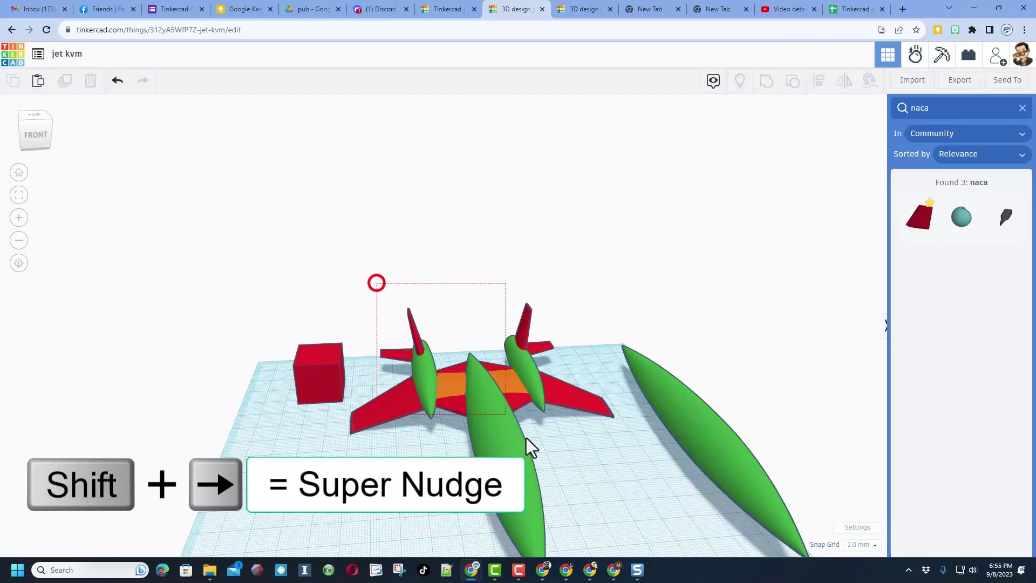
Select all the jet's parts except the spare fuselage and give them the custom solid colour 3c99ff
{"action": "left_click_drag", "start_coordinate": [526, 438], "coordinate": [582, 513]}
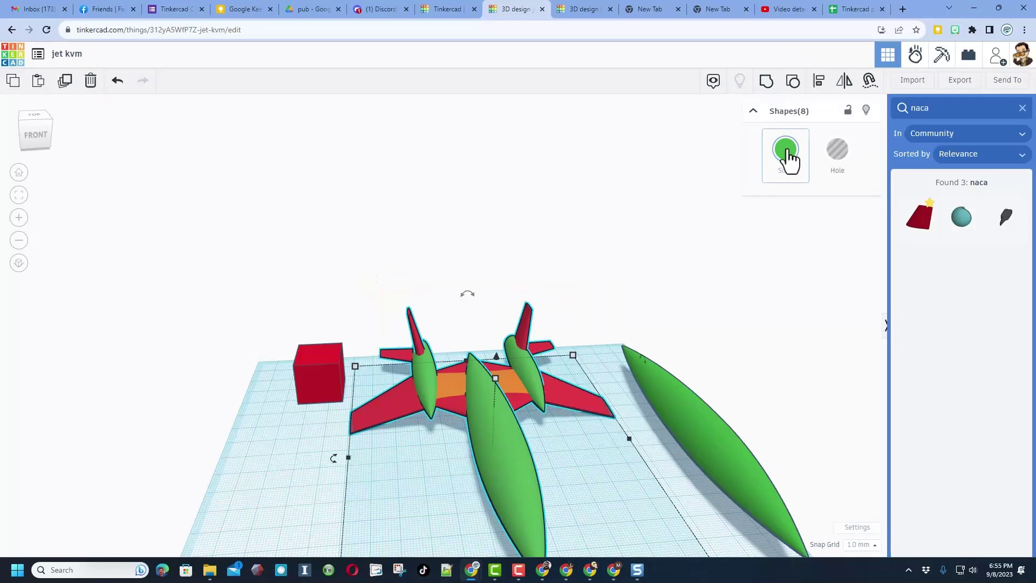
{"action": "left_click", "coordinate": [783, 154]}
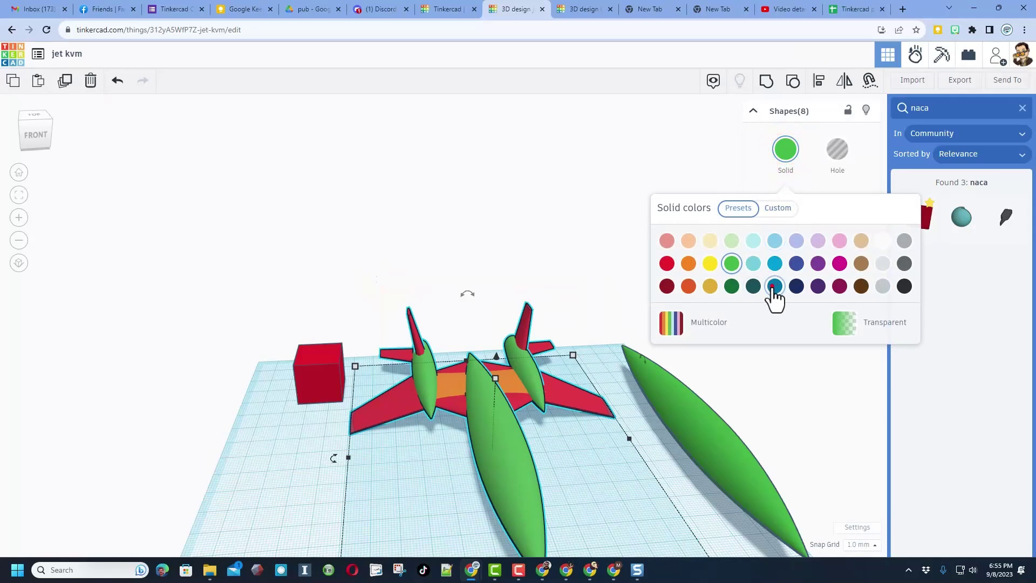
{"action": "left_click", "coordinate": [774, 287]}
{"action": "left_click", "coordinate": [777, 208]}
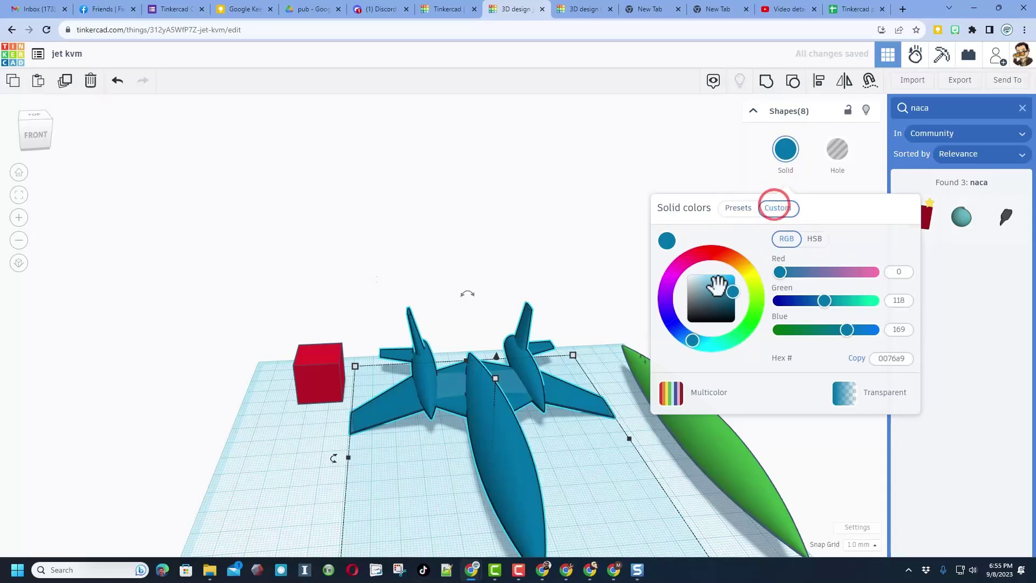
{"action": "left_click", "coordinate": [723, 297]}
{"action": "left_click_drag", "start_coordinate": [714, 286], "coordinate": [724, 278]}
{"action": "mouse_move", "coordinate": [692, 344]}
{"action": "left_mouse_down"}
{"action": "mouse_move", "coordinate": [665, 336]}
{"action": "mouse_move", "coordinate": [681, 348]}
{"action": "left_mouse_up"}
{"action": "left_click_drag", "start_coordinate": [700, 291], "coordinate": [724, 269]}
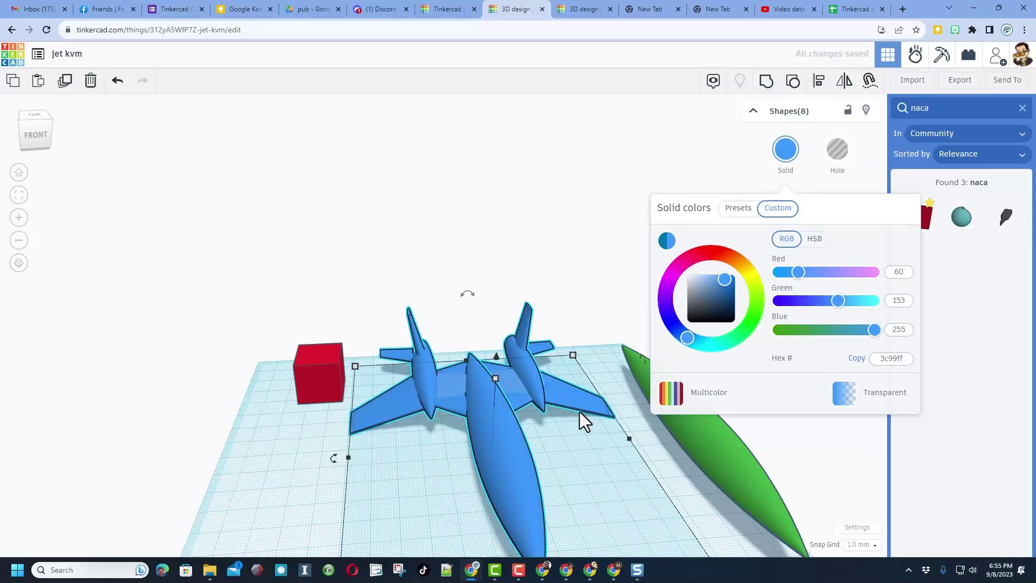
Colour the spare fuselage with the light grey preset and move it closer to the jet
{"action": "left_click", "coordinate": [550, 441]}
{"action": "right_click_drag", "start_coordinate": [571, 451], "coordinate": [655, 454]}
{"action": "left_click", "coordinate": [655, 453]}
{"action": "left_click", "coordinate": [786, 149]}
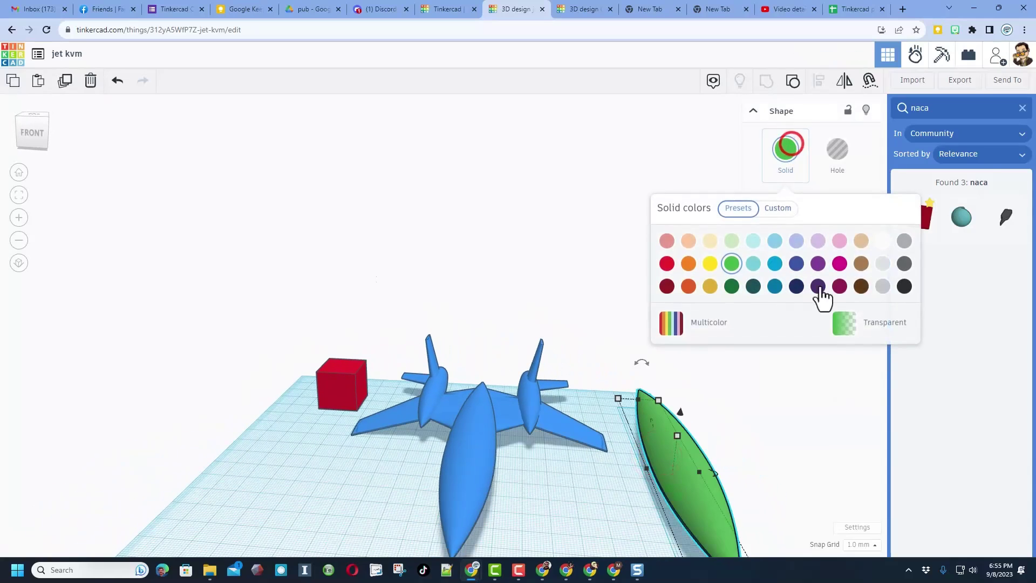
{"action": "left_click", "coordinate": [883, 287]}
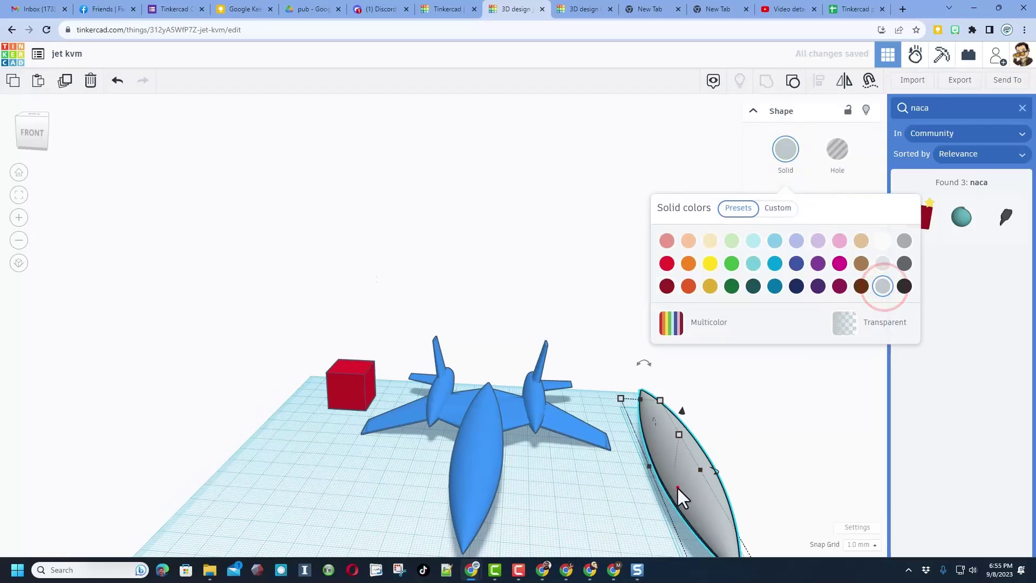
{"action": "left_click_drag", "start_coordinate": [678, 488], "coordinate": [583, 495], "text": "shift"}
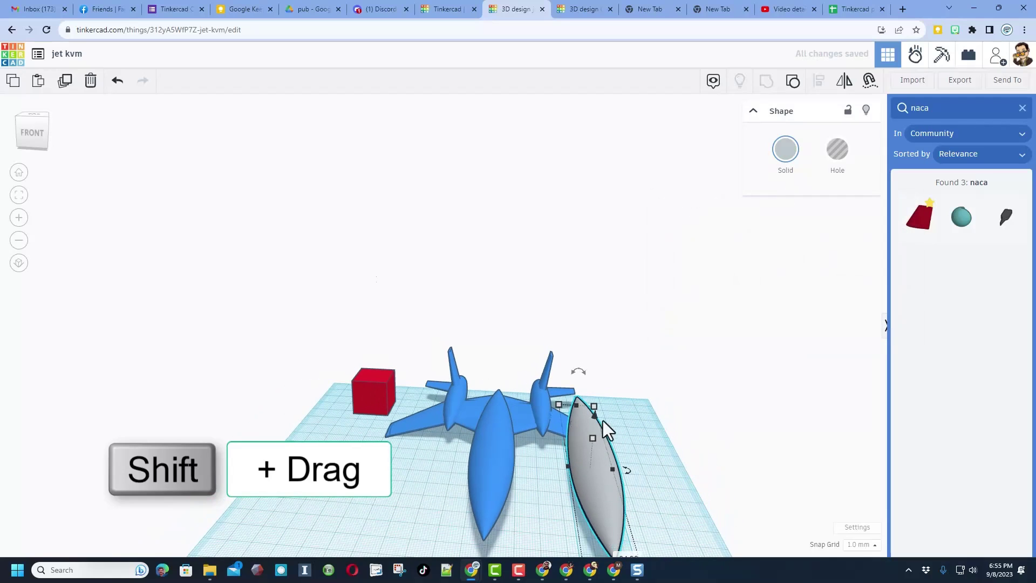
Scale the grey fuselage copy down proportionally and align it with the blue fuselage's width centre and upper surface
{"action": "left_click_drag", "start_coordinate": [593, 409], "coordinate": [571, 480], "text": "shift"}
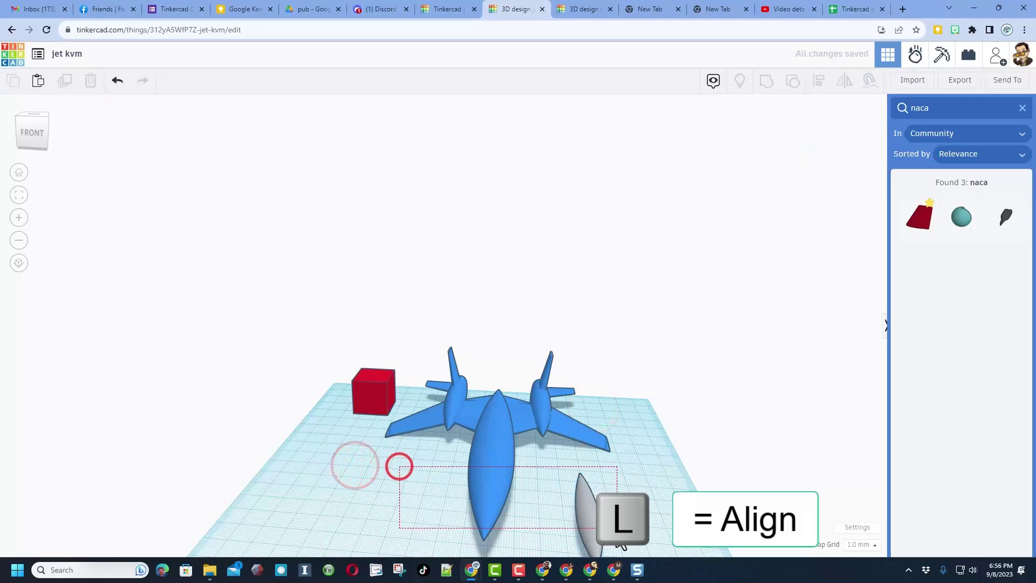
{"action": "left_click", "coordinate": [488, 475], "text": "shift"}
{"action": "key", "text": "l"}
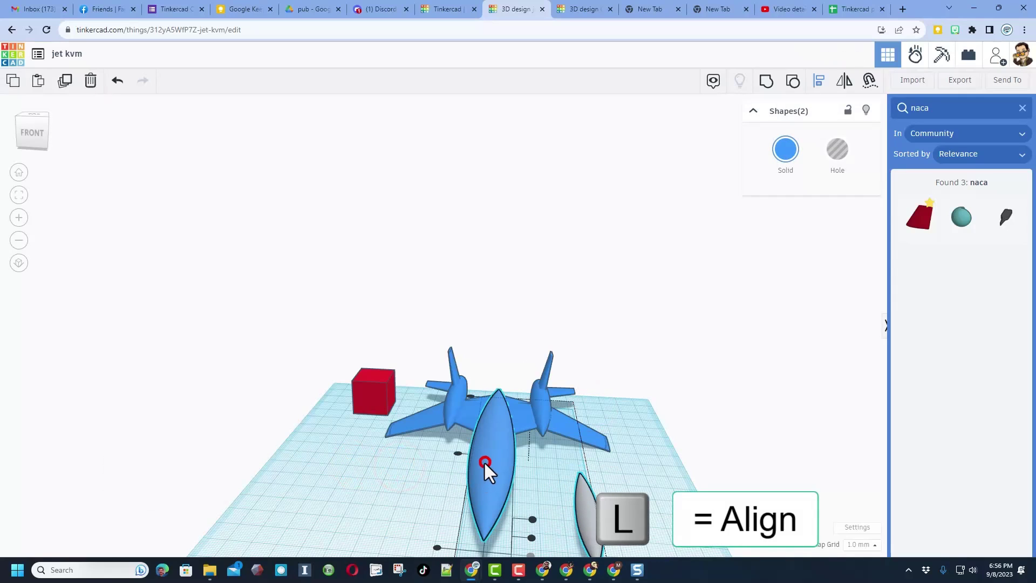
{"action": "left_click", "coordinate": [18, 172]}
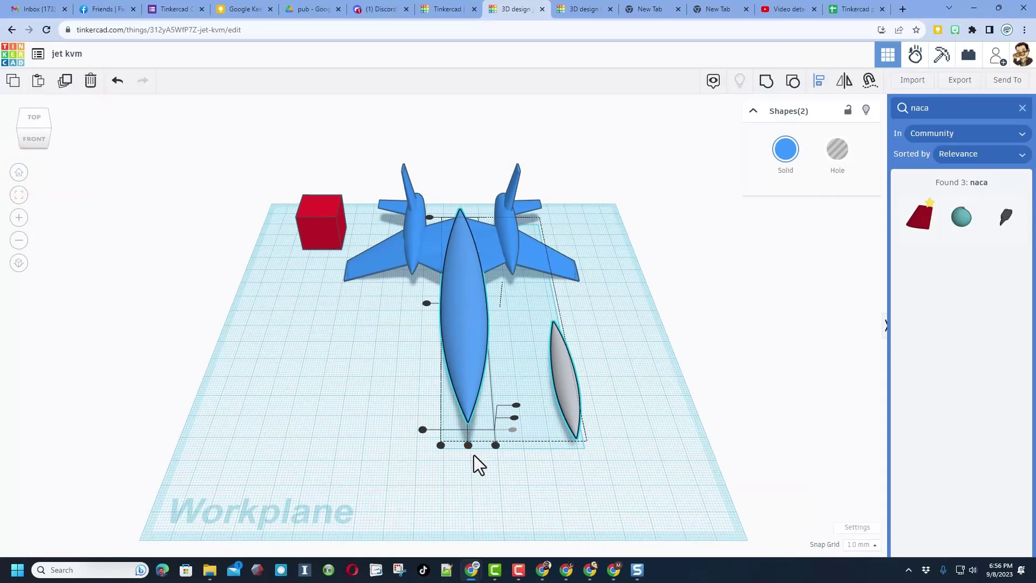
{"action": "left_click", "coordinate": [468, 446]}
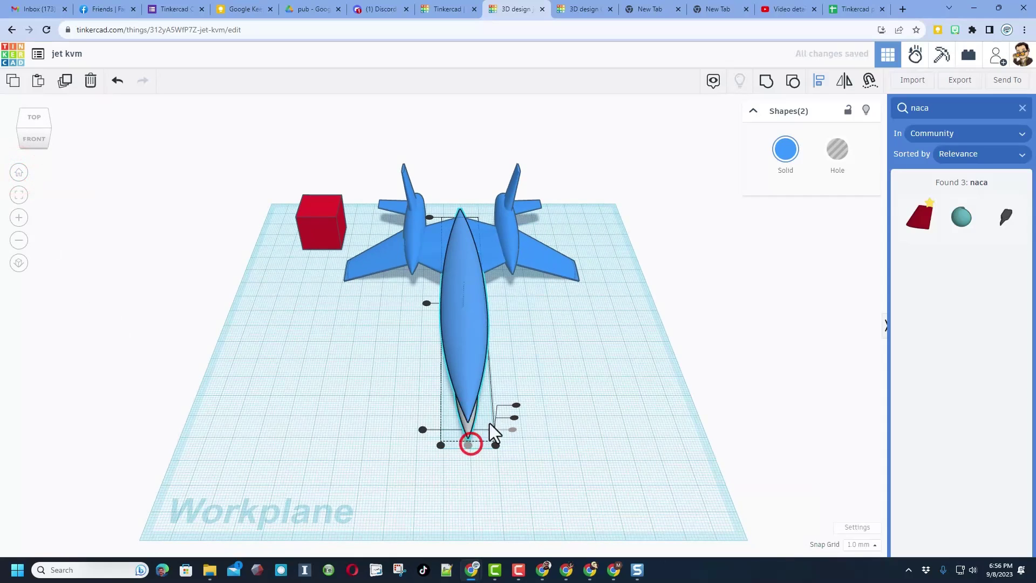
{"action": "left_click", "coordinate": [517, 406]}
Move the small grey canopy back from the nose along the fuselage and raise it slightly
{"action": "right_click_drag", "start_coordinate": [536, 357], "coordinate": [376, 310]}
{"action": "left_click", "coordinate": [376, 314]}
{"action": "key", "text": "Right"}
{"action": "key", "text": "Right"}
{"action": "key", "text": "Right"}
{"action": "key", "text": "Right"}
{"action": "key", "text": "Right"}
{"action": "key", "text": "Right"}
{"action": "key", "text": "Right"}
{"action": "key", "text": "Right"}
{"action": "key", "text": "Right"}
{"action": "key", "text": "Right"}
{"action": "key", "text": "Right"}
{"action": "key", "text": "Right"}
{"action": "key", "text": "Right"}
{"action": "key", "text": "Right"}
{"action": "key", "text": "Right"}
{"action": "key", "text": "Right"}
{"action": "key", "text": "Right"}
{"action": "key", "text": "Right"}
{"action": "key", "text": "Right"}
{"action": "key", "text": "Right"}
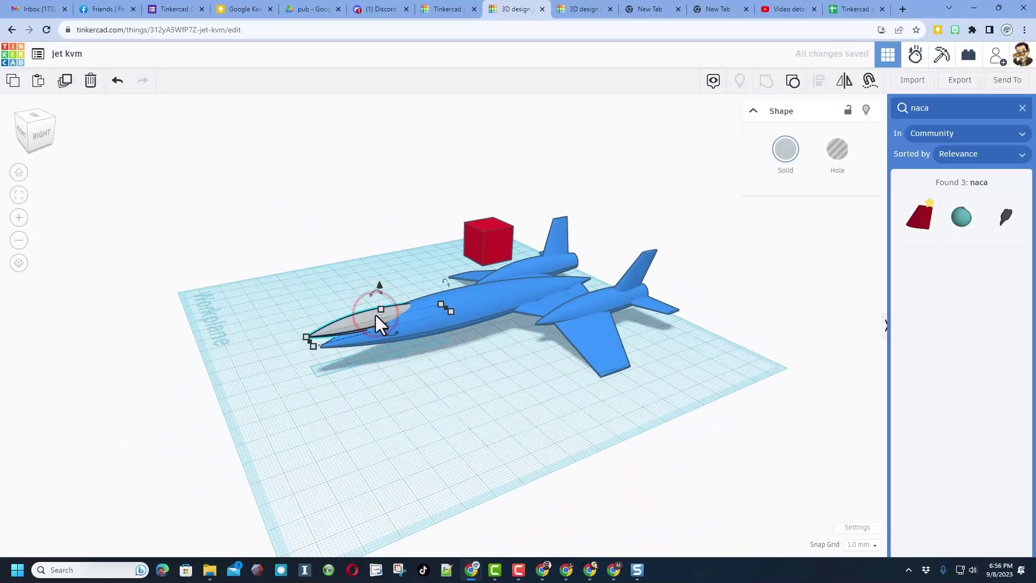
{"action": "key", "text": "ctrl+Up"}
{"action": "key", "text": "ctrl+Up"}
{"action": "key", "text": "ctrl+Up"}
{"action": "key", "text": "ctrl+Up"}
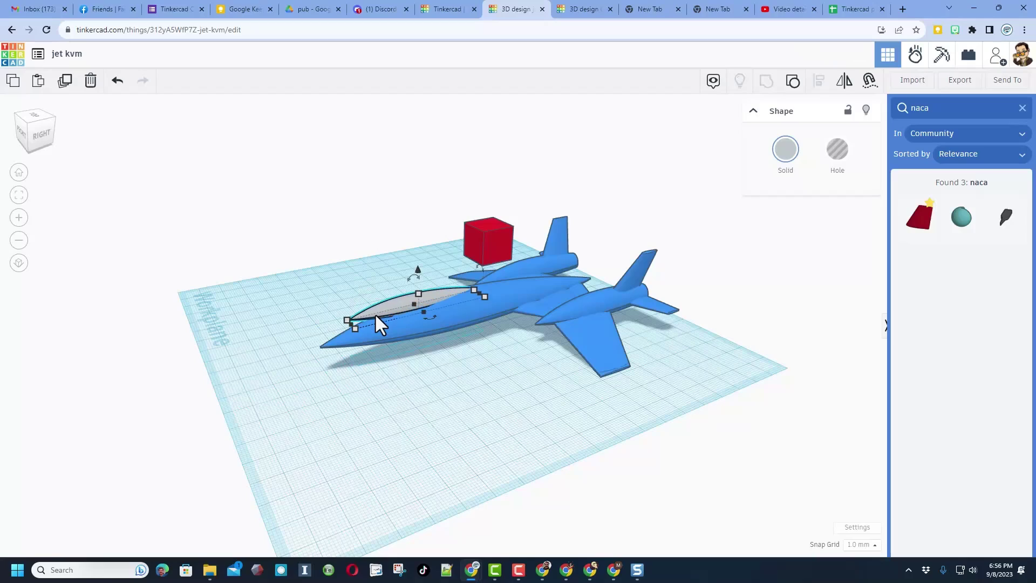
Stretch the grey canopy's height to about 7.42 mm and lower it into the fuselage's upper surface
{"action": "scroll", "coordinate": [374, 313], "scroll_direction": "up", "scroll_amount": 10}
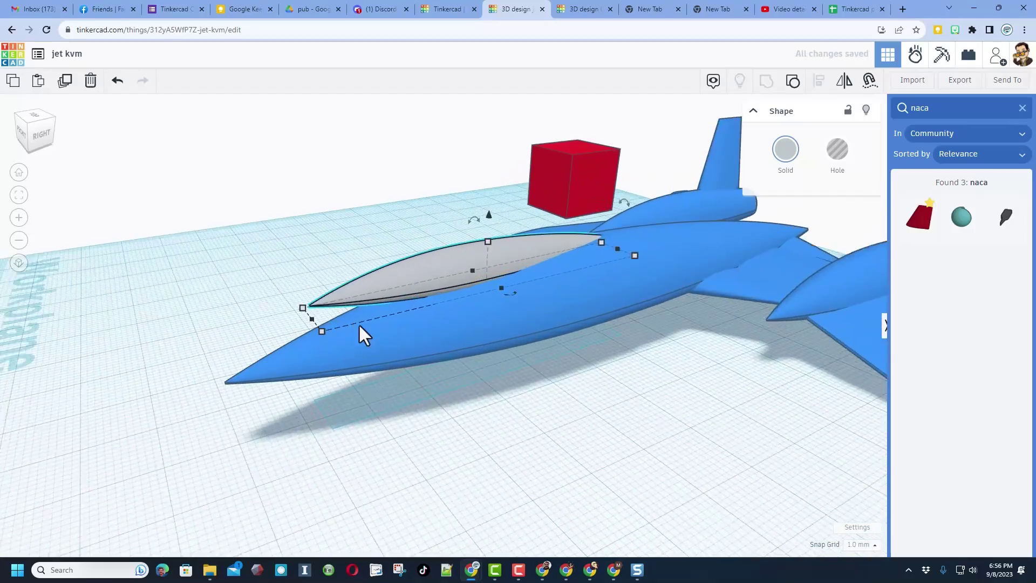
{"action": "left_click_drag", "start_coordinate": [298, 319], "coordinate": [409, 299]}
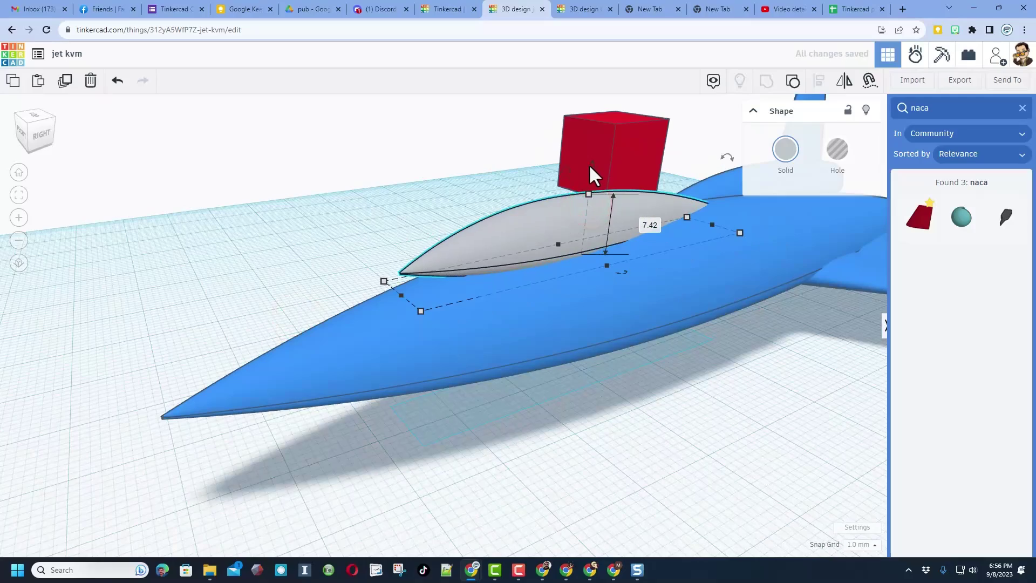
{"action": "left_click_drag", "start_coordinate": [588, 164], "coordinate": [586, 179]}
Tilt the grey canopy 5° in side view to follow the fuselage's slope
{"action": "right_click_drag", "start_coordinate": [197, 197], "coordinate": [491, 151]}
{"action": "scroll", "coordinate": [432, 231], "scroll_direction": "down", "scroll_amount": 2}
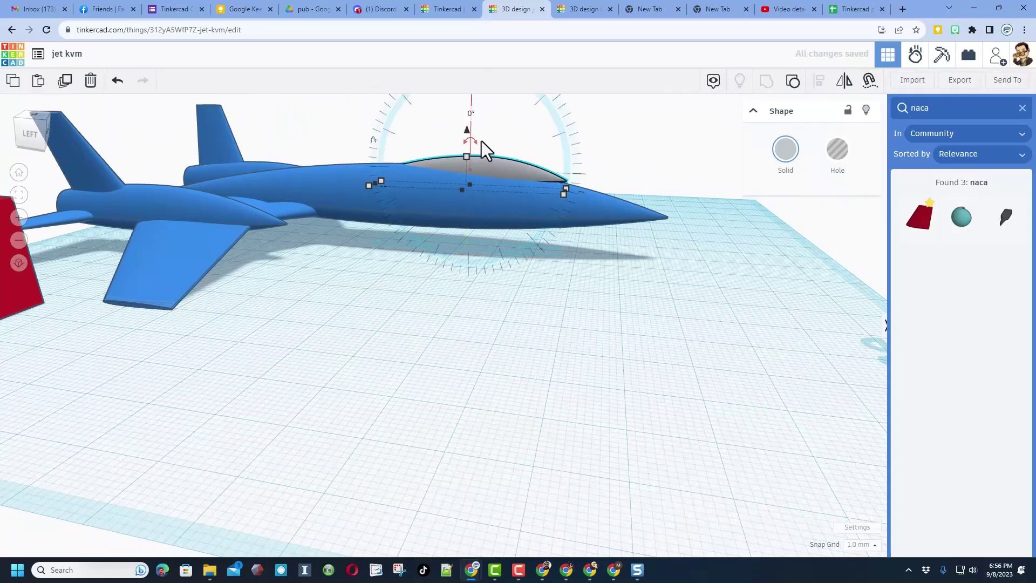
{"action": "left_click_drag", "start_coordinate": [481, 140], "coordinate": [495, 3]}
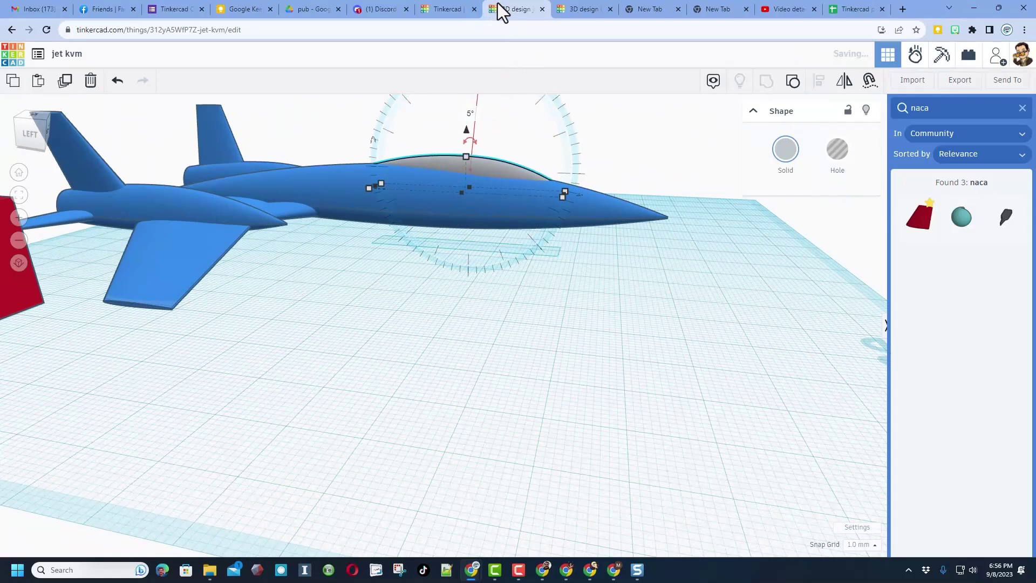
Adjust the canopy's width from its side edge and centre it across the width of the fuselage
{"action": "right_click_drag", "start_coordinate": [591, 328], "coordinate": [455, 301]}
{"action": "left_click", "coordinate": [581, 203]}
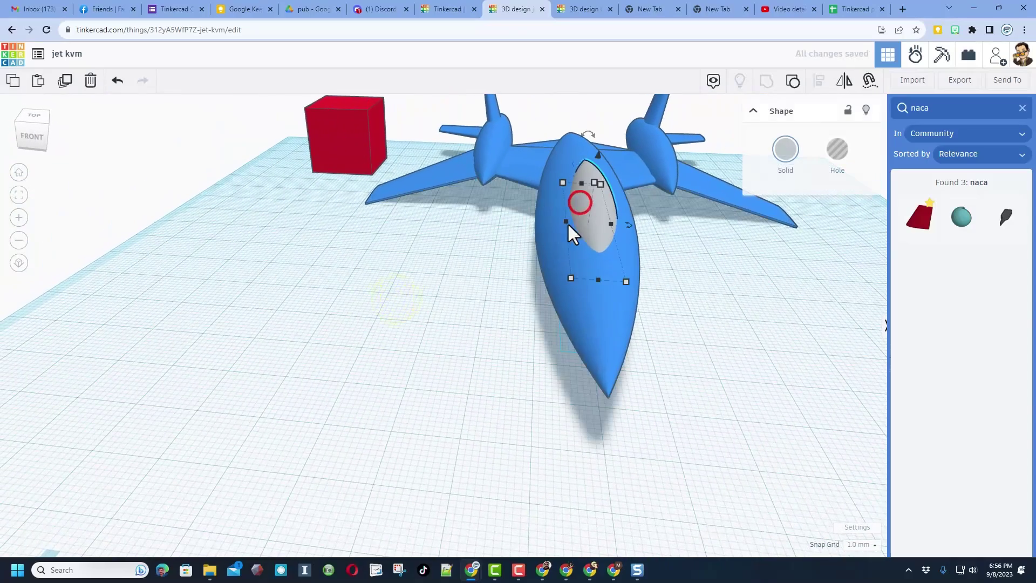
{"action": "left_click", "coordinate": [565, 223]}
{"action": "left_click", "coordinate": [504, 244]}
{"action": "right_click_drag", "start_coordinate": [493, 221], "coordinate": [487, 259]}
{"action": "left_click_drag", "start_coordinate": [492, 246], "coordinate": [661, 313]}
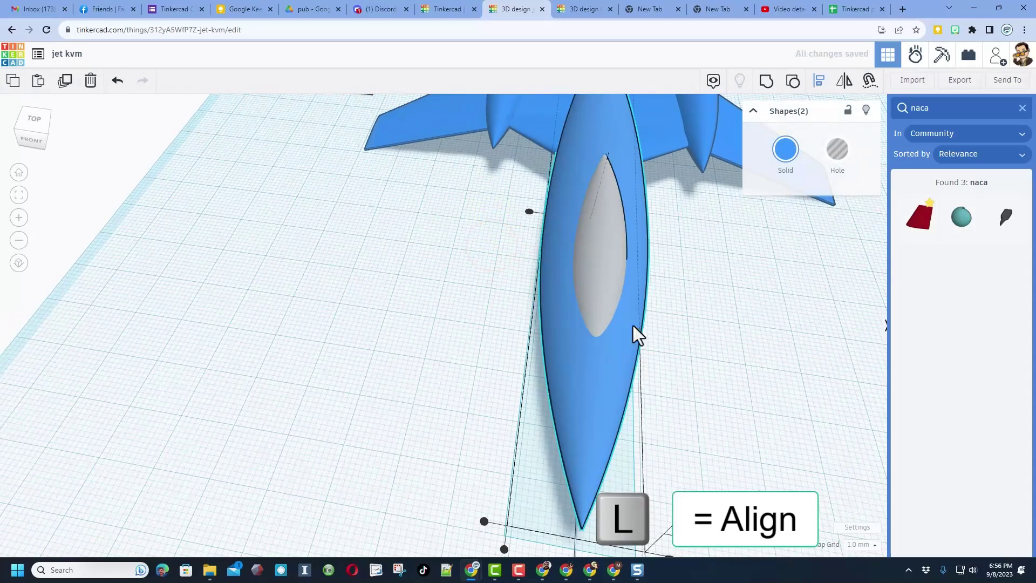
{"action": "scroll", "coordinate": [587, 427], "scroll_direction": "down", "scroll_amount": 2}
{"action": "left_click", "coordinate": [576, 535]}
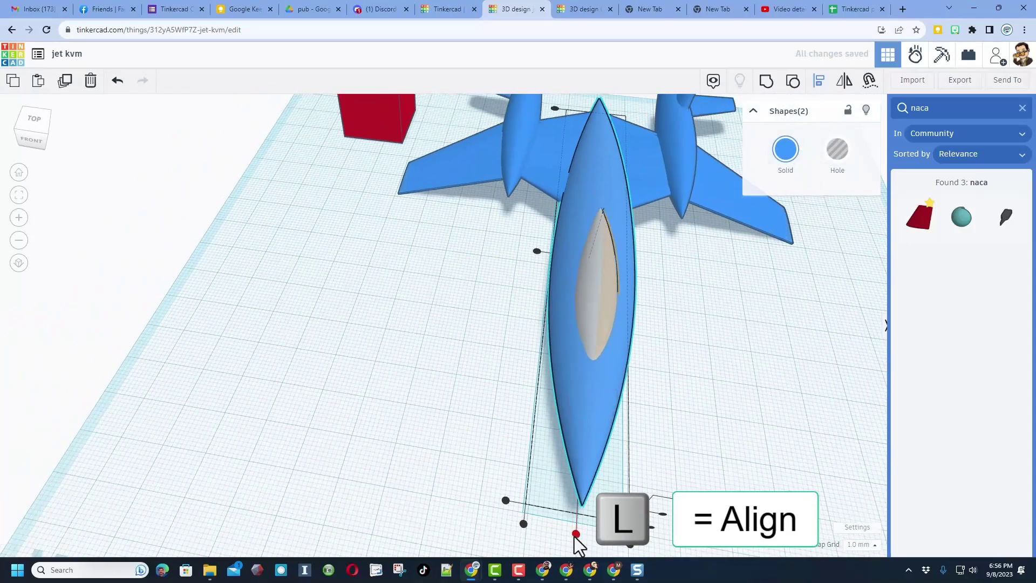
{"action": "left_click", "coordinate": [662, 422]}
Set the workspace background to a grey preset colour and hide the grid
{"action": "right_click_drag", "start_coordinate": [711, 403], "coordinate": [701, 368]}
{"action": "right_click_drag", "start_coordinate": [461, 402], "coordinate": [480, 388]}
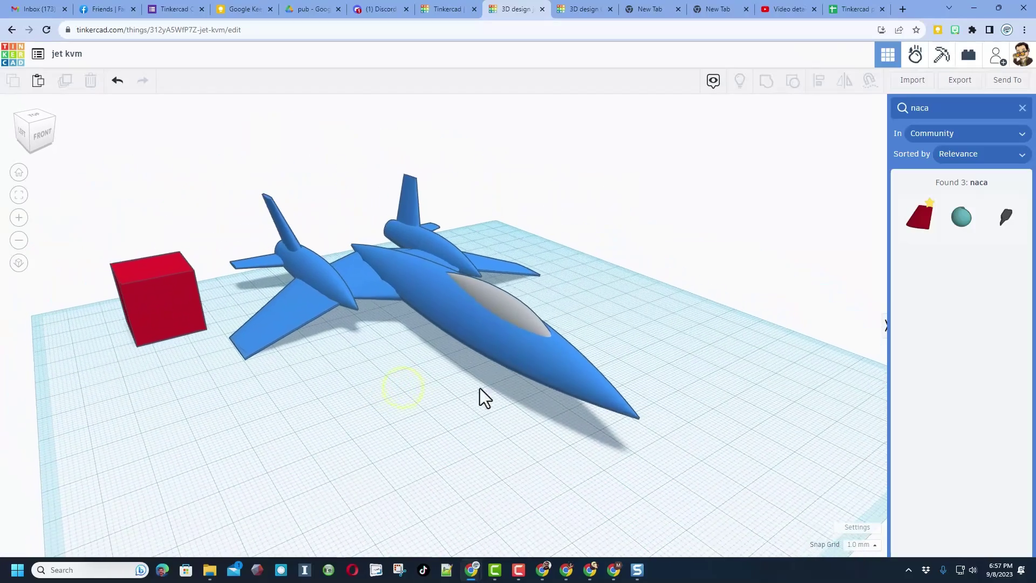
{"action": "left_click", "coordinate": [852, 529]}
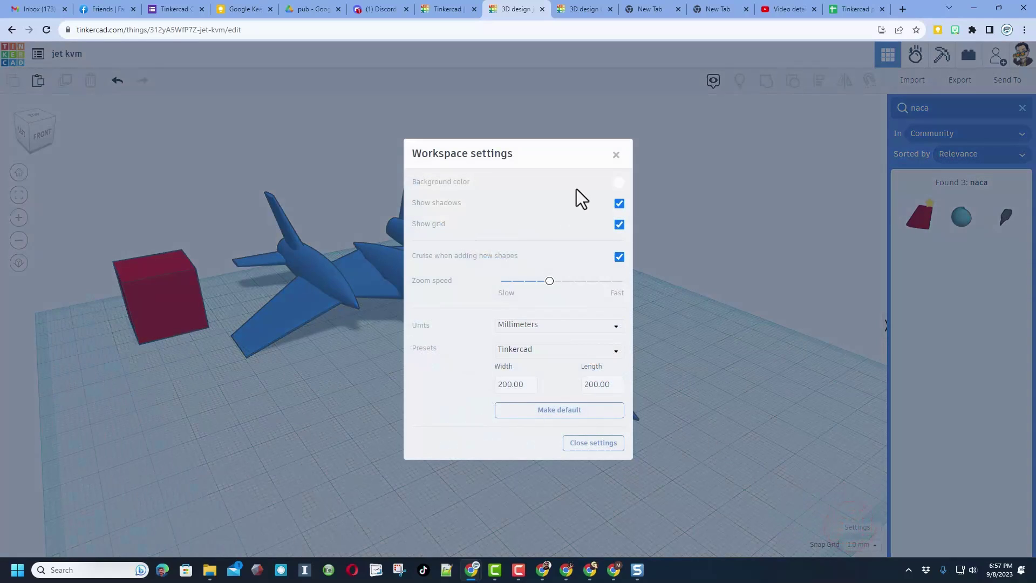
{"action": "left_click", "coordinate": [619, 184]}
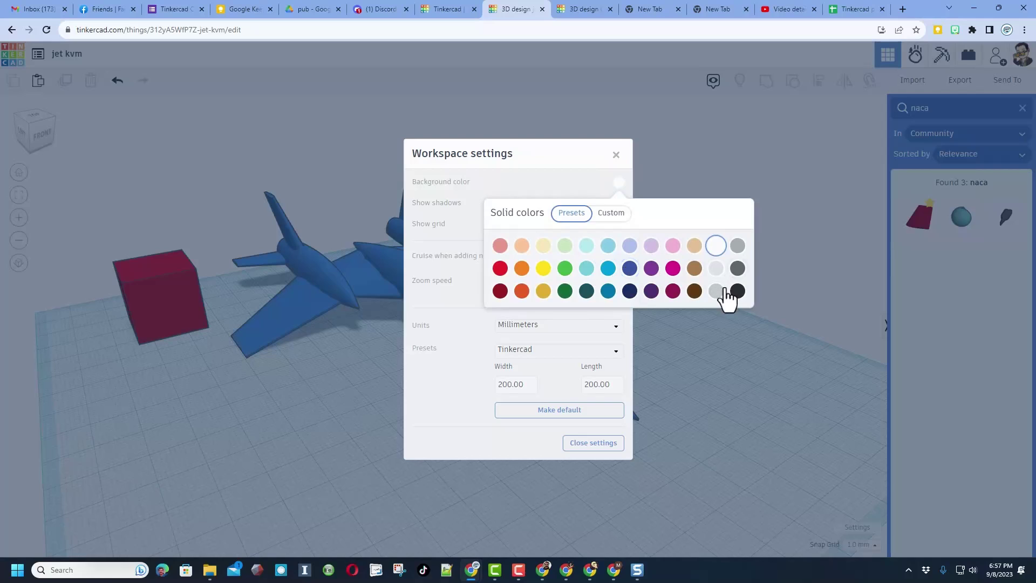
{"action": "left_click", "coordinate": [574, 177]}
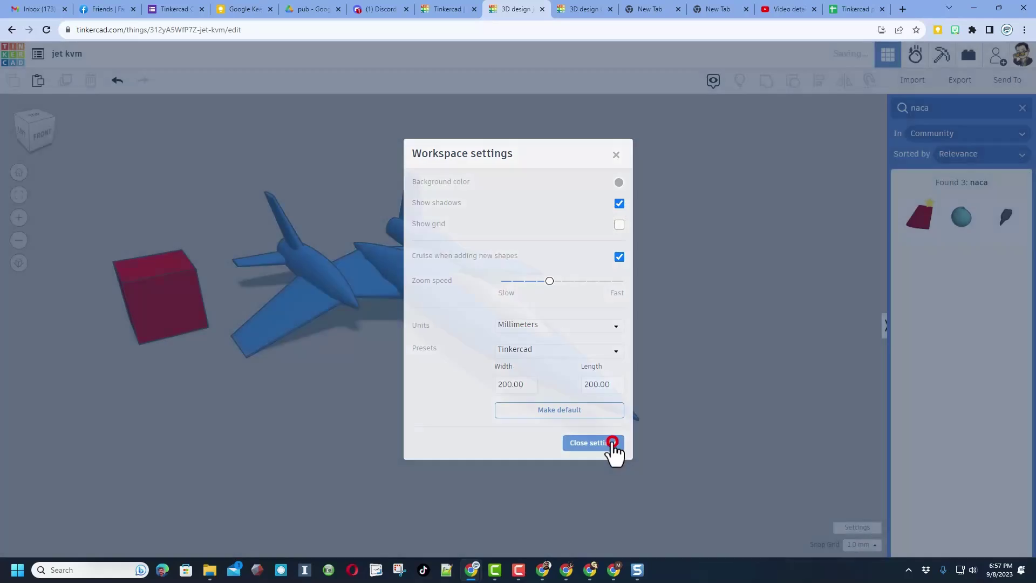
{"action": "left_click", "coordinate": [613, 440]}
Delete the red box beside the jet
{"action": "right_click_drag", "start_coordinate": [705, 422], "coordinate": [493, 405]}
{"action": "left_click", "coordinate": [455, 282]}
{"action": "key", "text": "Delete"}
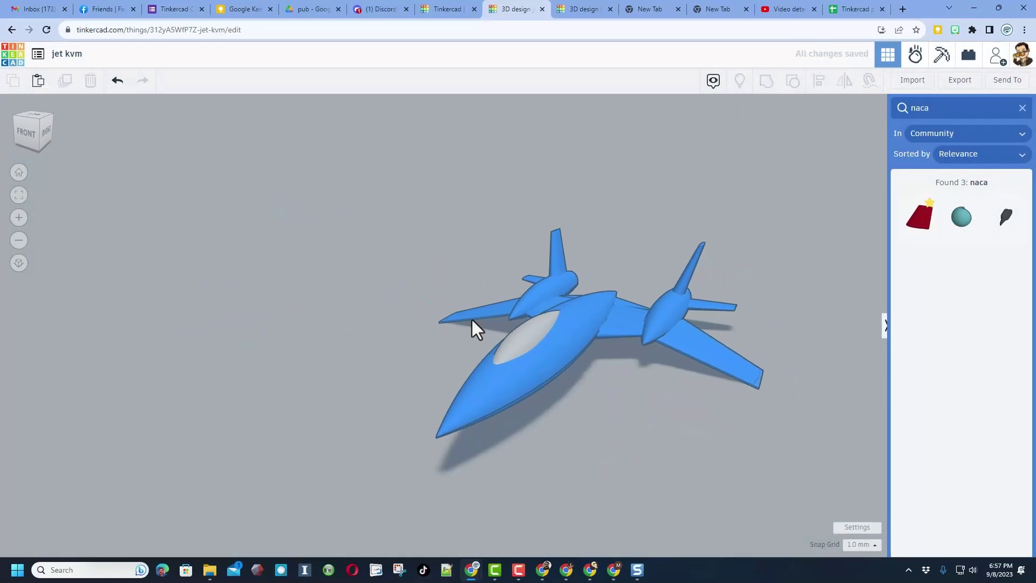
{"action": "right_click_drag", "start_coordinate": [472, 317], "coordinate": [587, 455]}
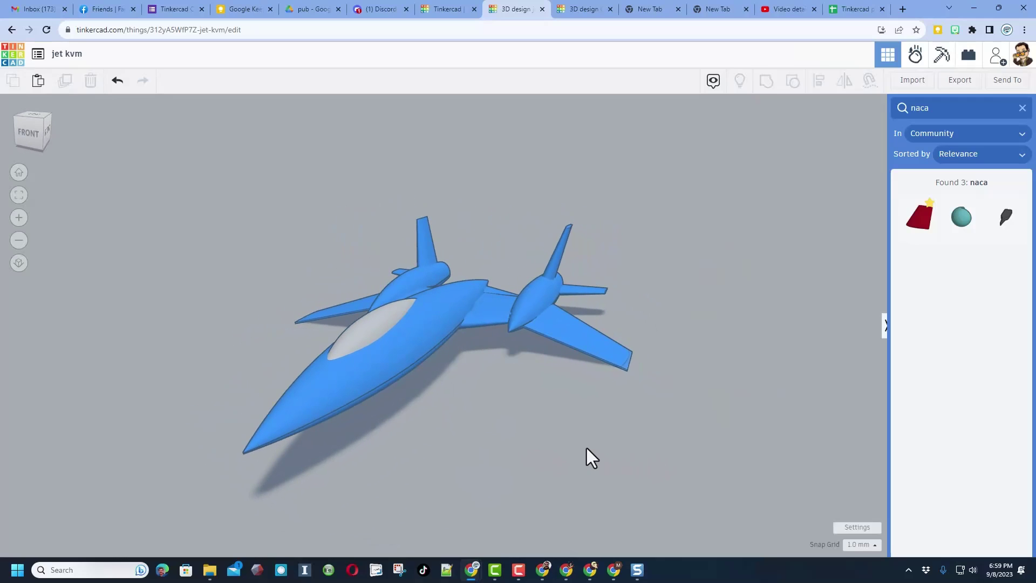
{"action": "right_click_drag", "start_coordinate": [613, 151], "coordinate": [743, 308]}
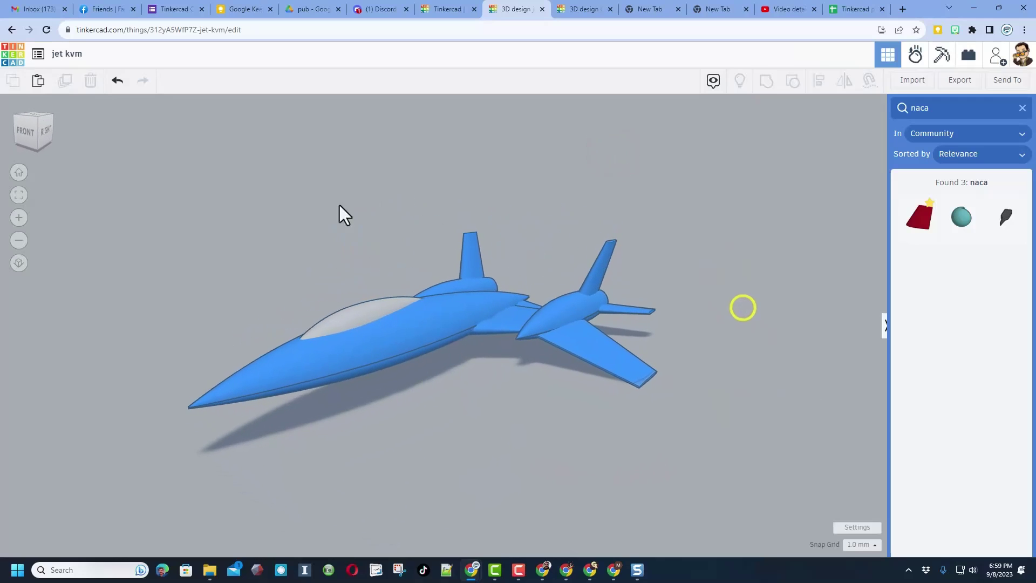
Open the jet kvm design's properties from the designs dashboard and add the tag mauvmello
{"action": "left_click", "coordinate": [17, 54]}
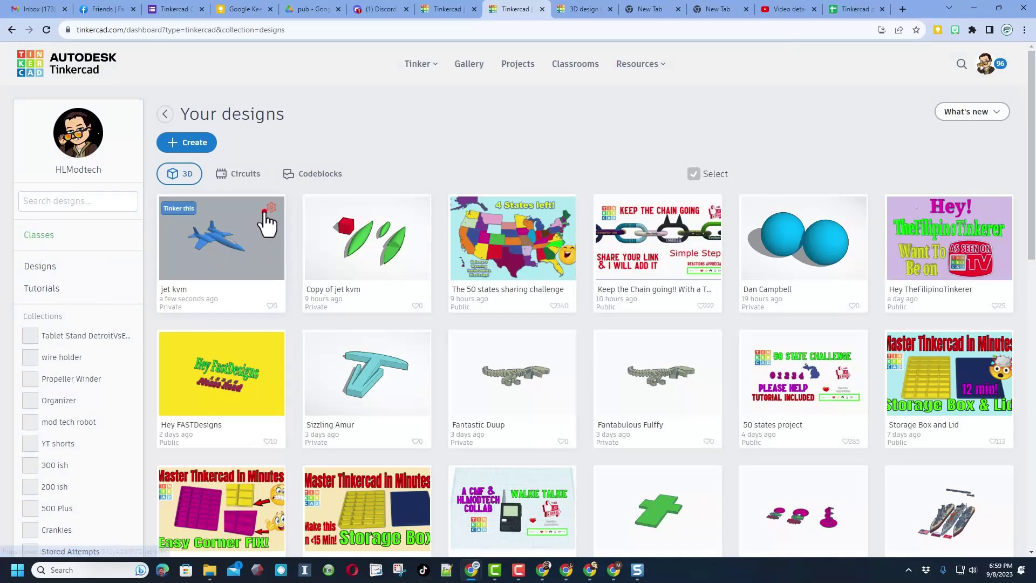
{"action": "left_click", "coordinate": [267, 209]}
{"action": "left_click", "coordinate": [222, 211]}
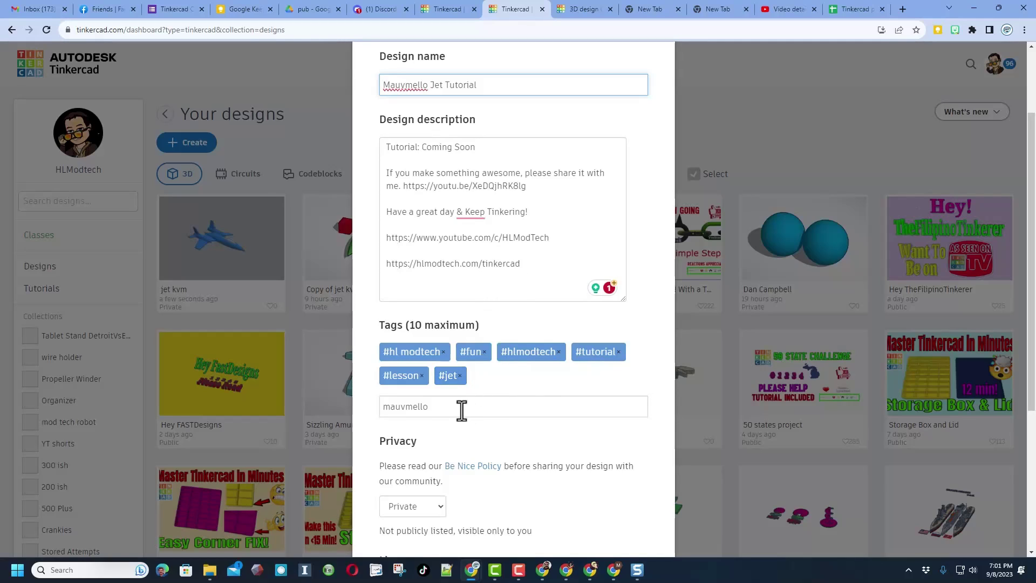
{"action": "left_click", "coordinate": [460, 410]}
{"action": "key", "text": "Return"}
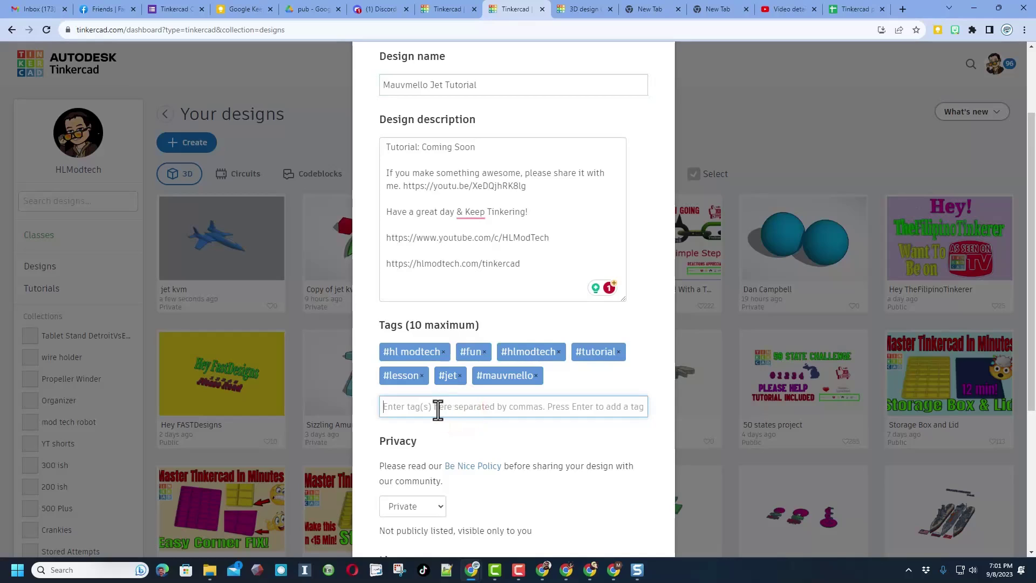
Add the tag hlmt23 to the design and remove it again
{"action": "left_click", "coordinate": [438, 409]}
{"action": "type", "text": "hlmt23"}
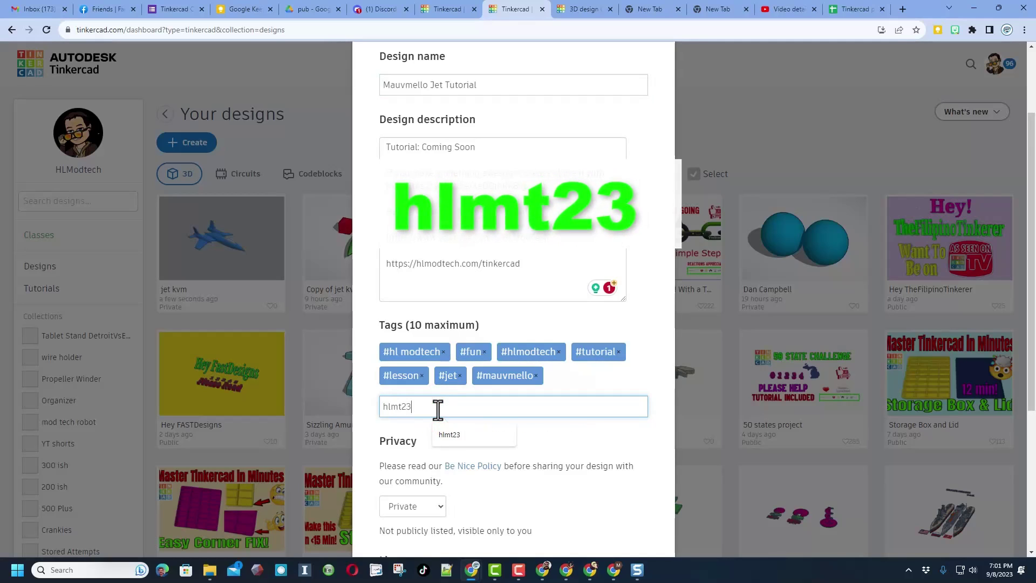
{"action": "key", "text": "Return"}
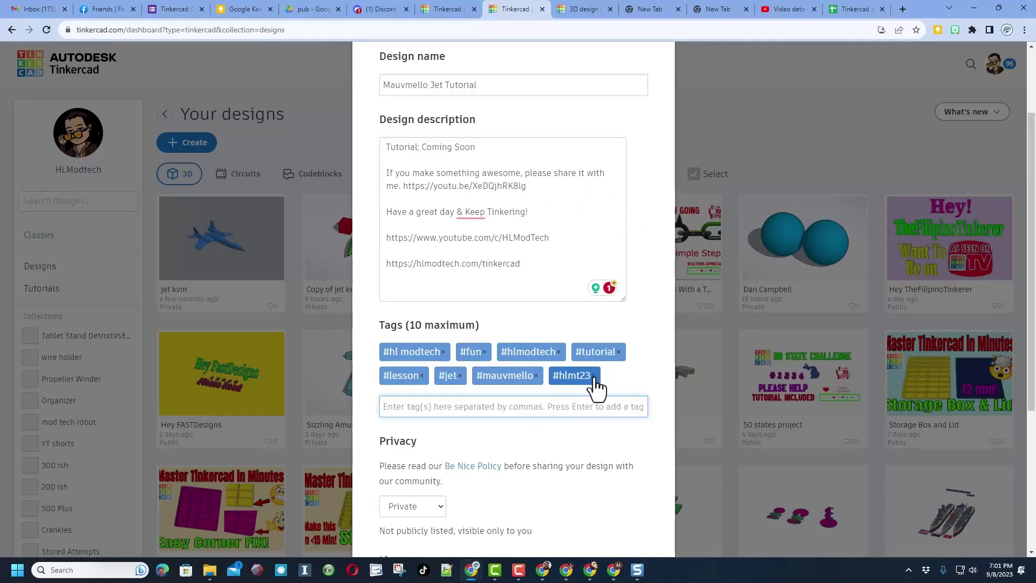
{"action": "left_click", "coordinate": [594, 376]}
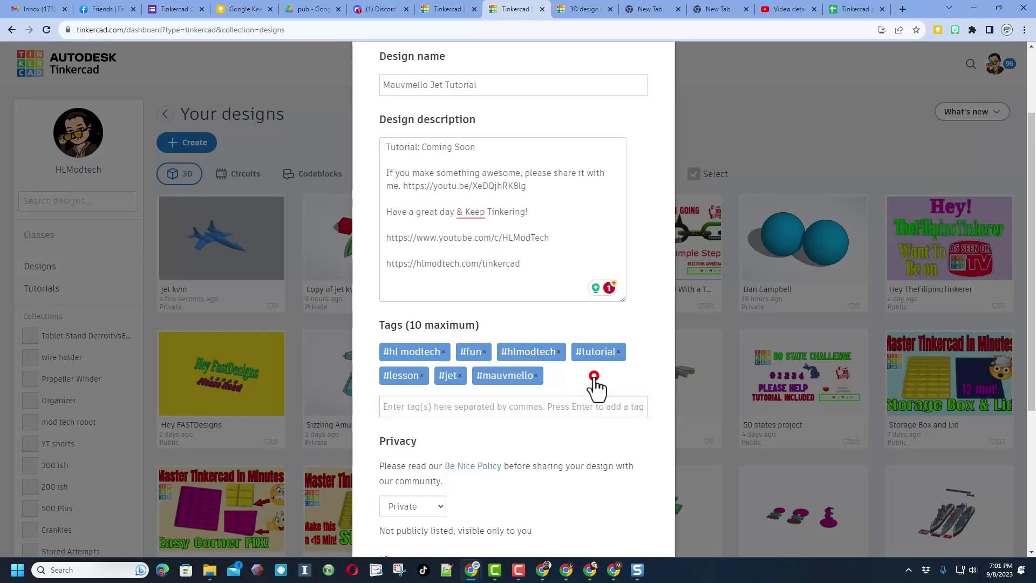
Set the design's privacy to Public and its license to Attribution-NoDerivs 3.0 (CC-BY-ND 3.0)
{"action": "scroll", "coordinate": [587, 404], "scroll_direction": "down", "scroll_amount": 3}
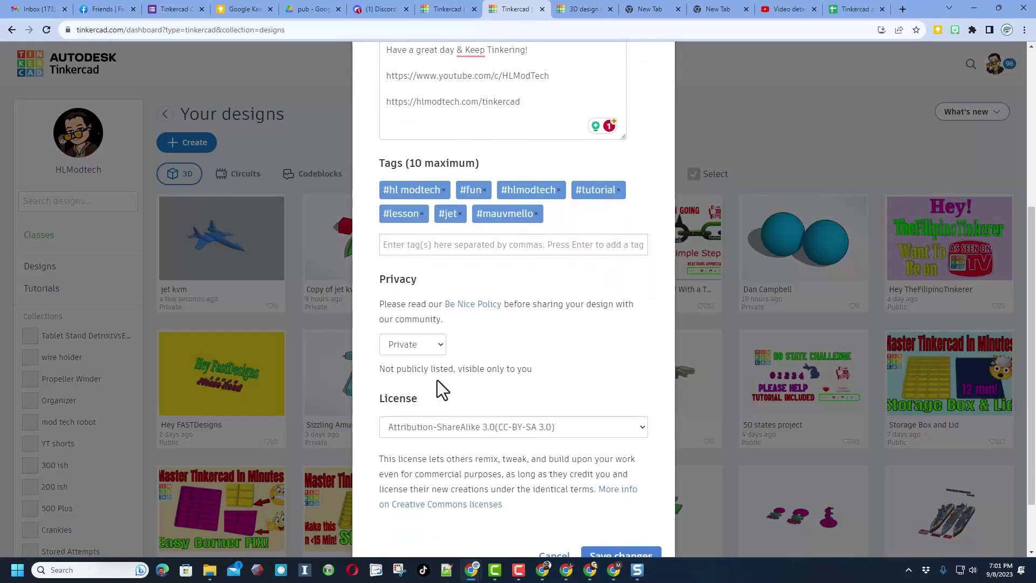
{"action": "left_click", "coordinate": [426, 345]}
{"action": "left_click", "coordinate": [407, 387]}
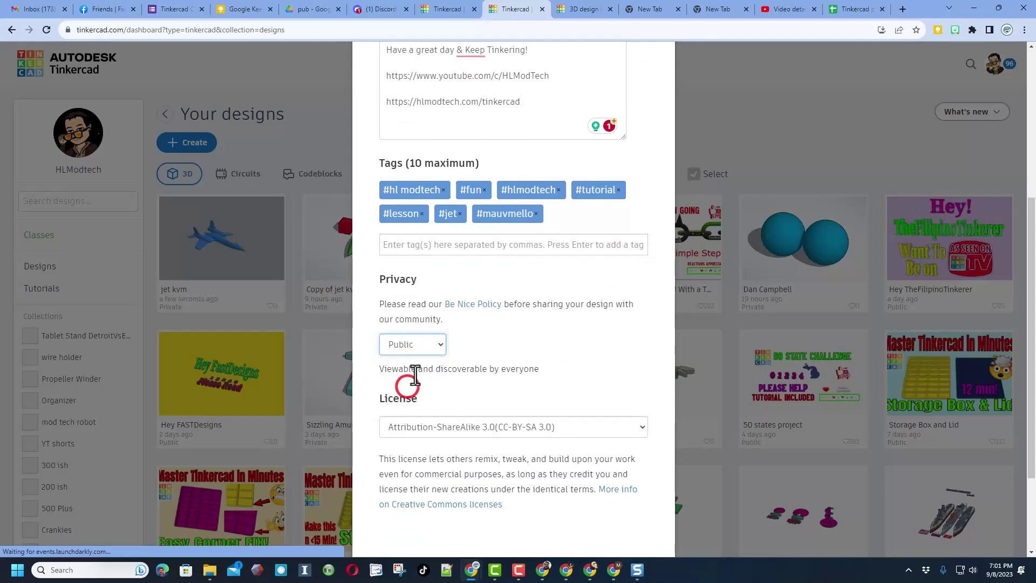
{"action": "left_click", "coordinate": [451, 428]}
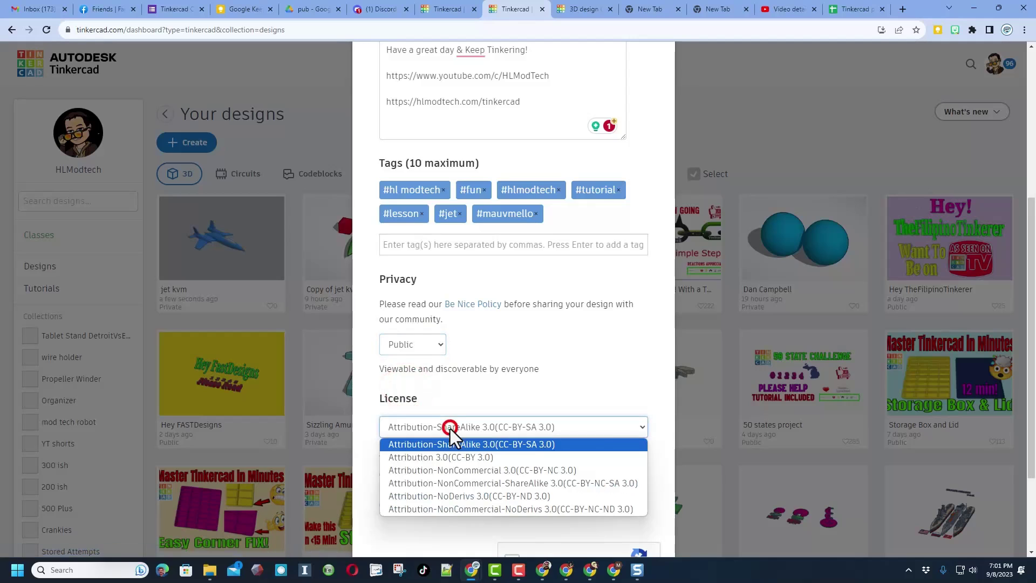
{"action": "left_click", "coordinate": [454, 495]}
Complete the "I'm not a robot" check and save the changes to the design properties
{"action": "scroll", "coordinate": [512, 388], "scroll_direction": "up", "scroll_amount": 4}
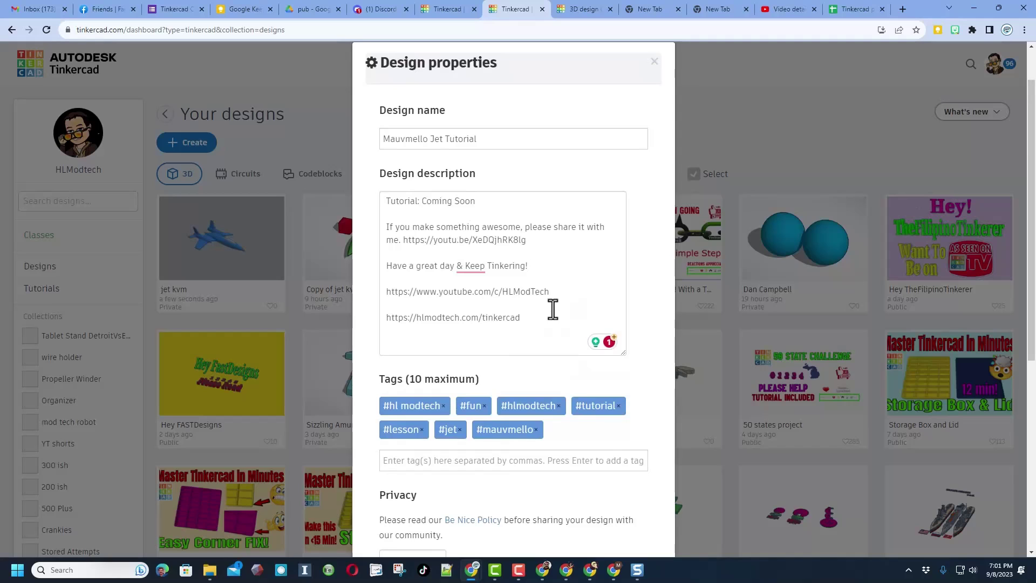
{"action": "scroll", "coordinate": [553, 310], "scroll_direction": "down", "scroll_amount": 6}
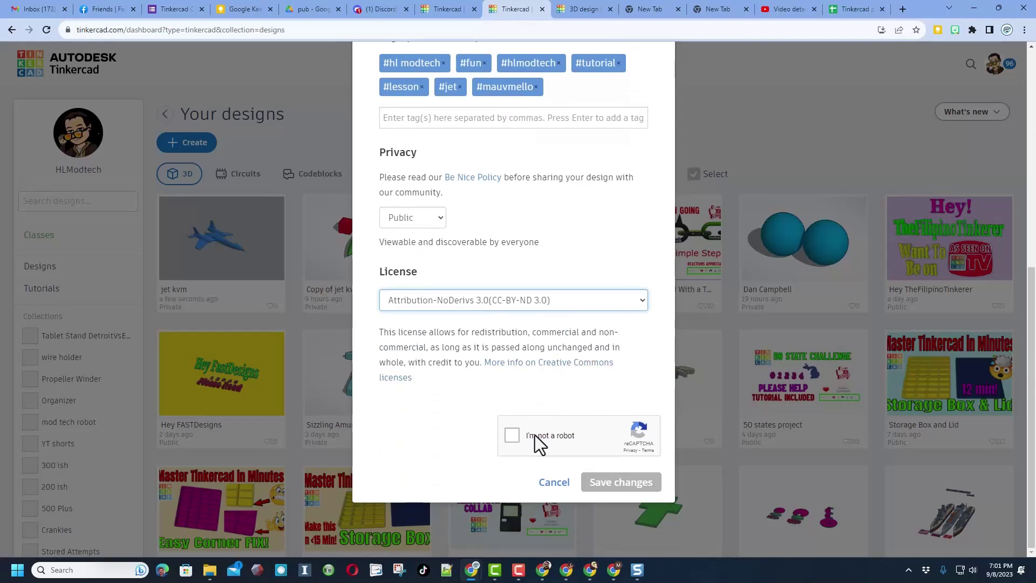
{"action": "left_click", "coordinate": [536, 435]}
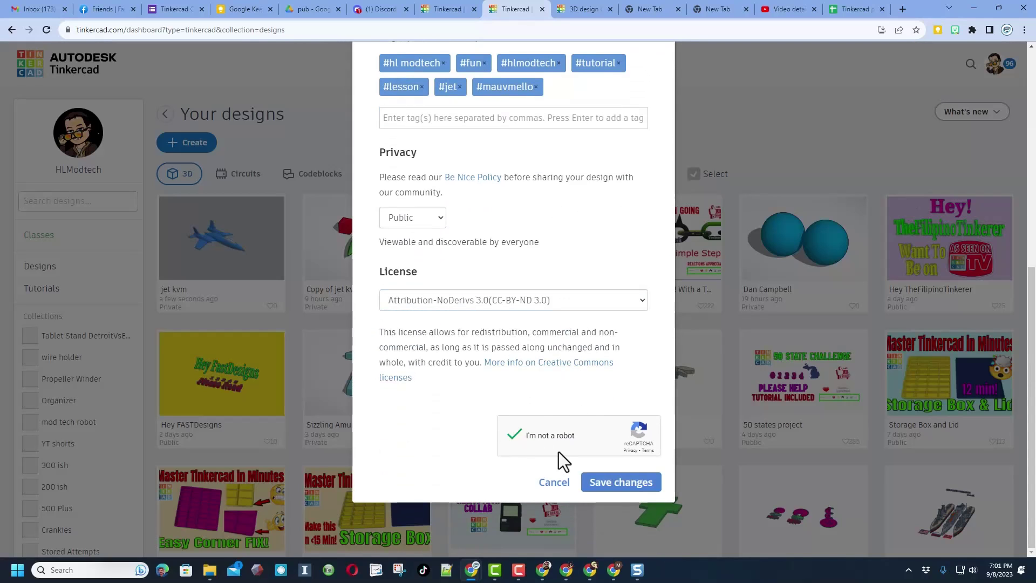
{"action": "left_click", "coordinate": [609, 483]}
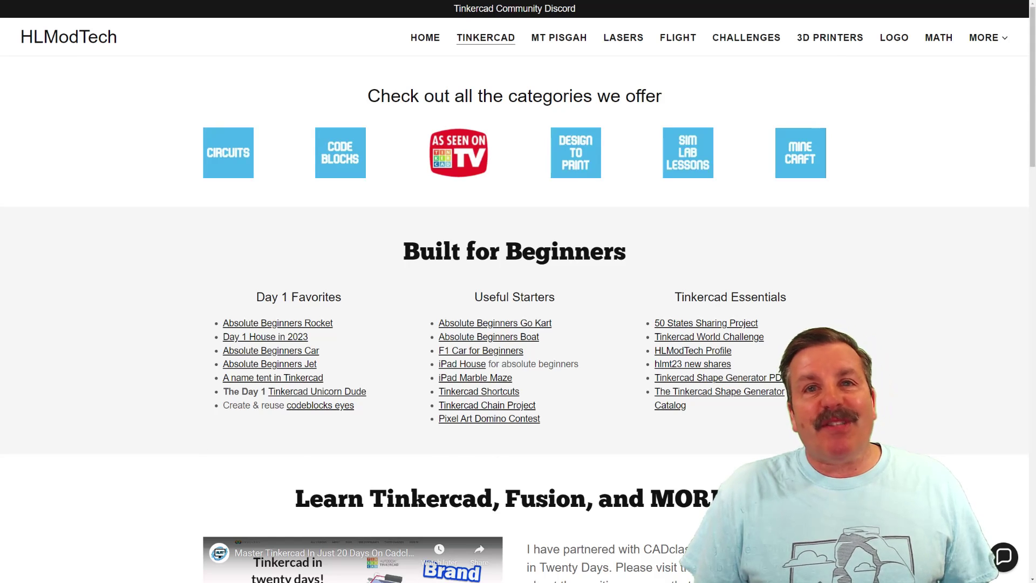
Examine the beginner lessons and course section on the HLModTech Tinkercad page, and open and close its contact chat
{"action": "scroll", "coordinate": [328, 471], "scroll_direction": "down", "scroll_amount": 2}
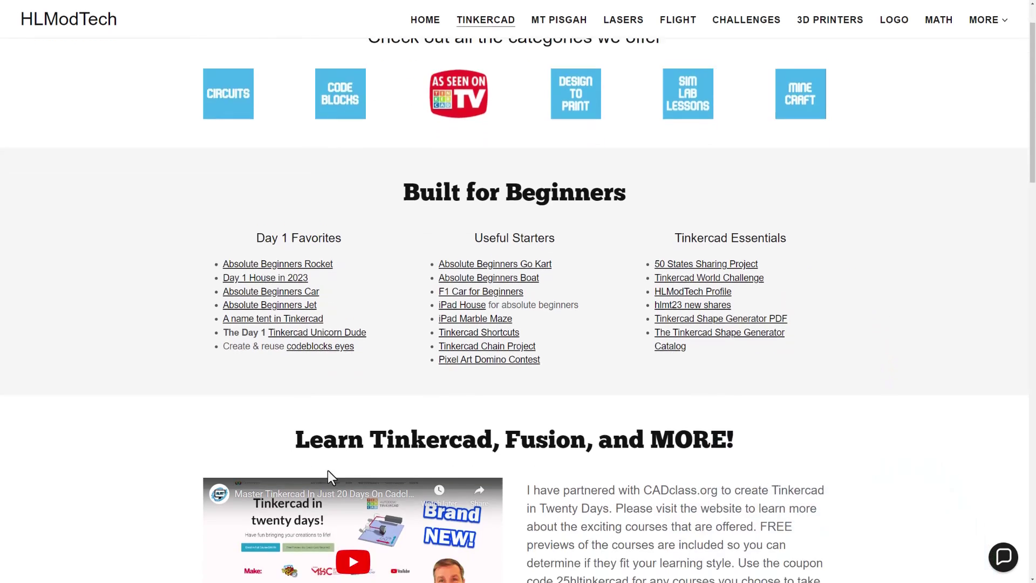
{"action": "scroll", "coordinate": [329, 475], "scroll_direction": "down", "scroll_amount": 2}
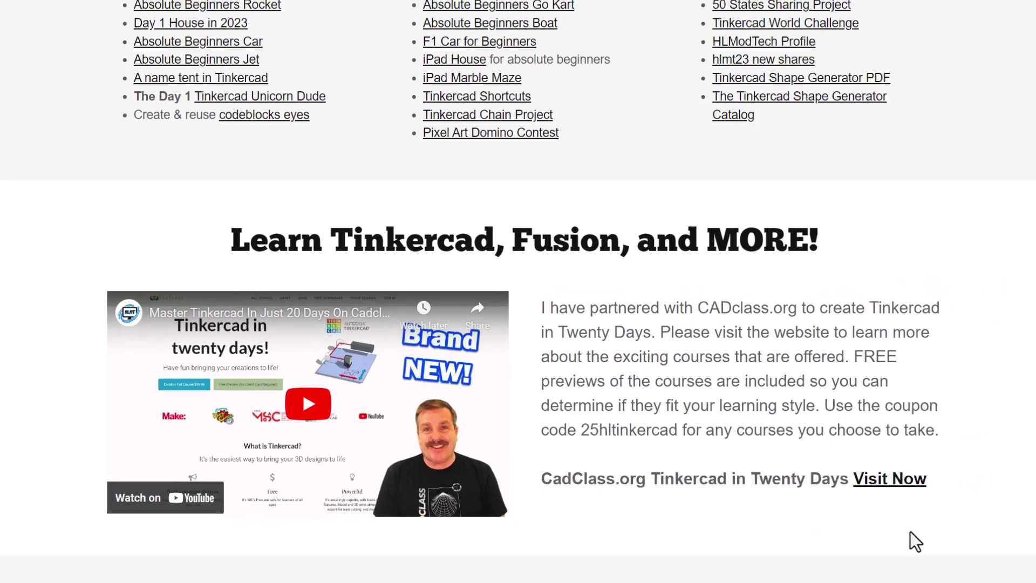
{"action": "scroll", "coordinate": [891, 555], "scroll_direction": "up", "scroll_amount": 4}
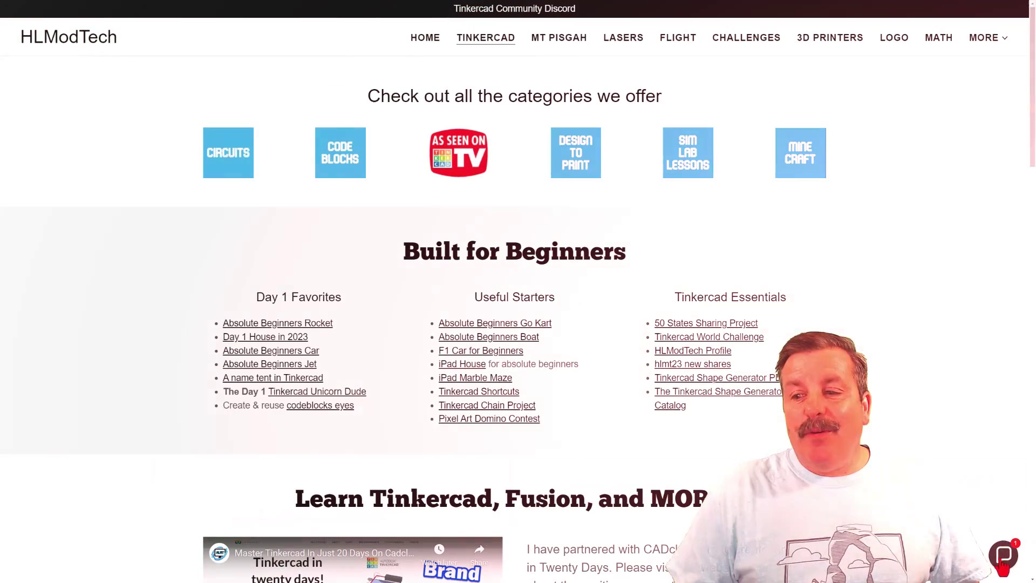
{"action": "left_click", "coordinate": [1001, 561]}
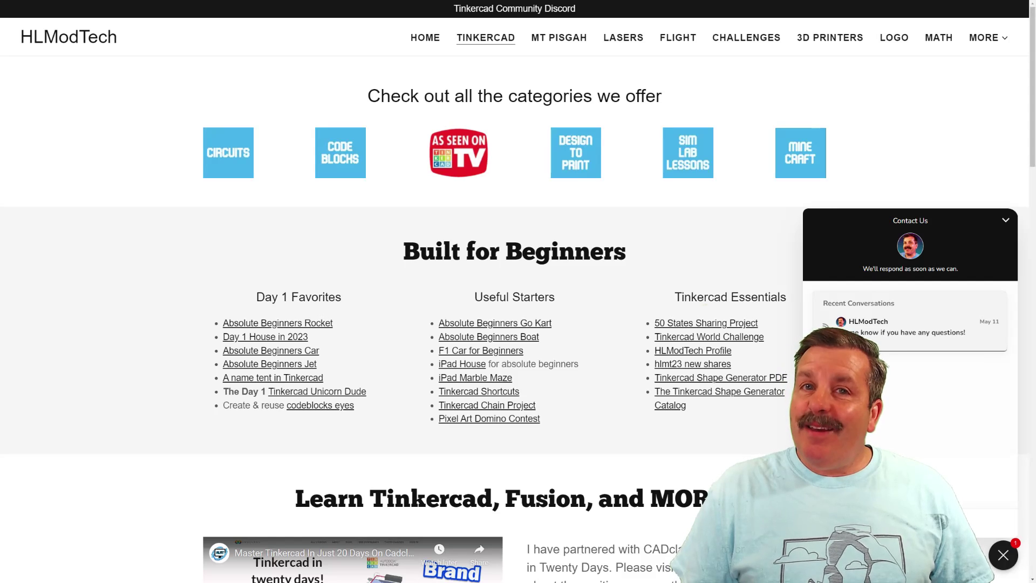
{"action": "left_click", "coordinate": [1004, 556]}
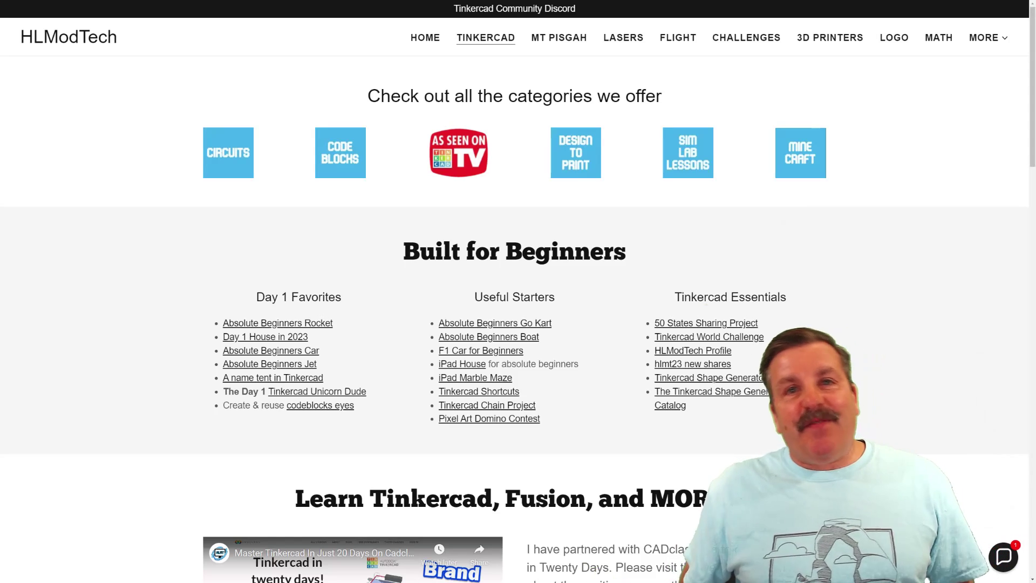